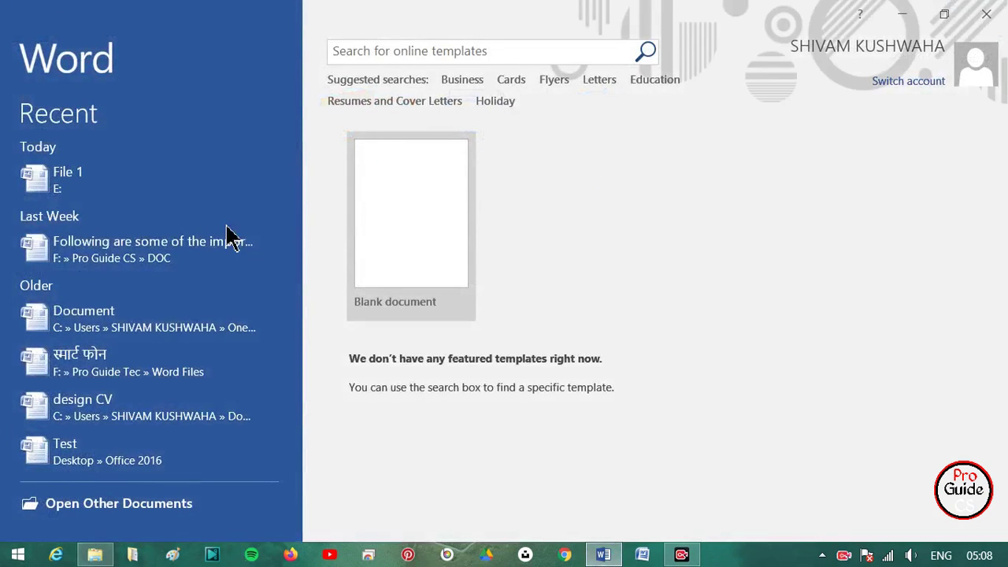
Step: Open File 1 from the Recent list and look over its script-font paragraph and highlighted text
left_click(66, 188)
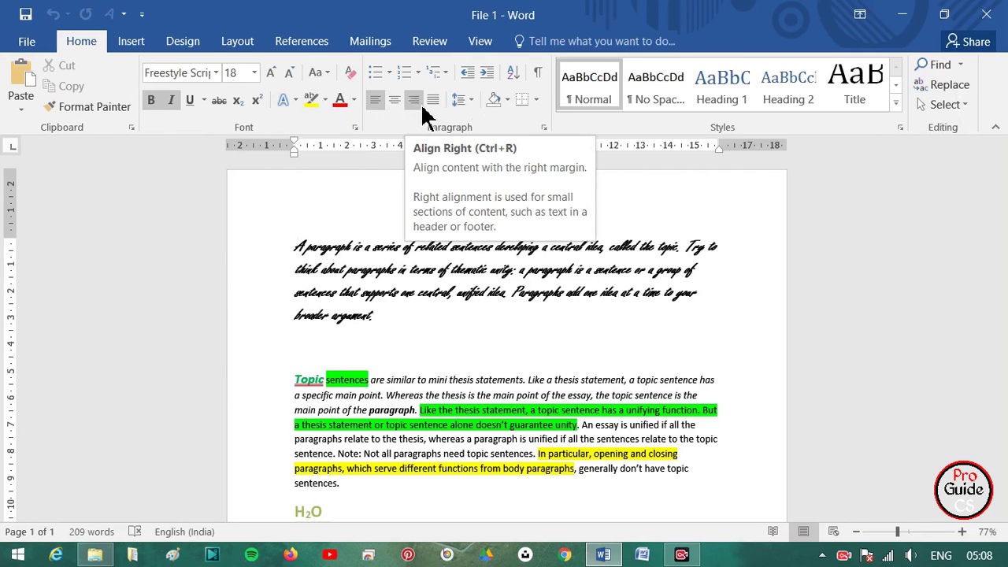
scroll(347, 375, "down", 3)
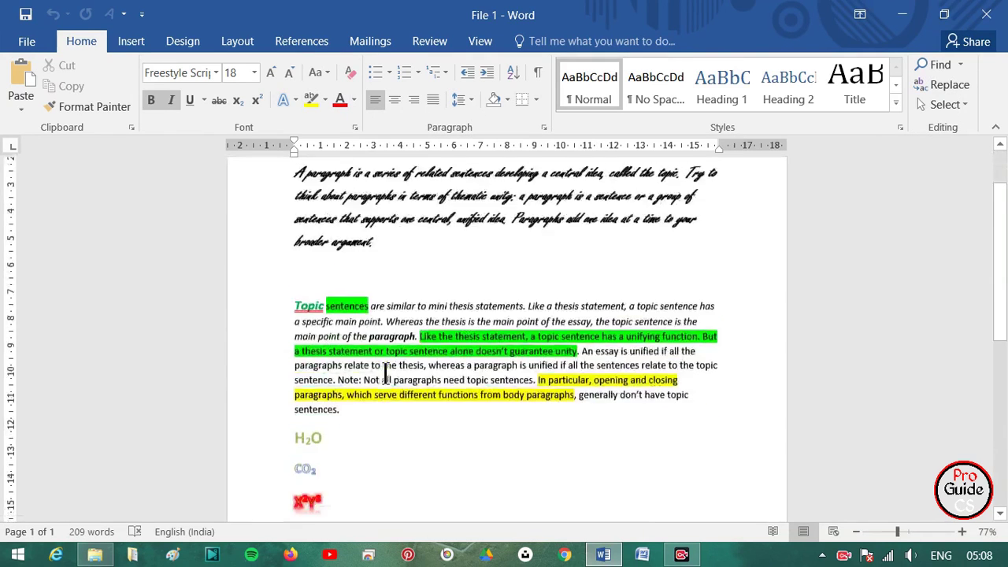
scroll(385, 374, "up", 3)
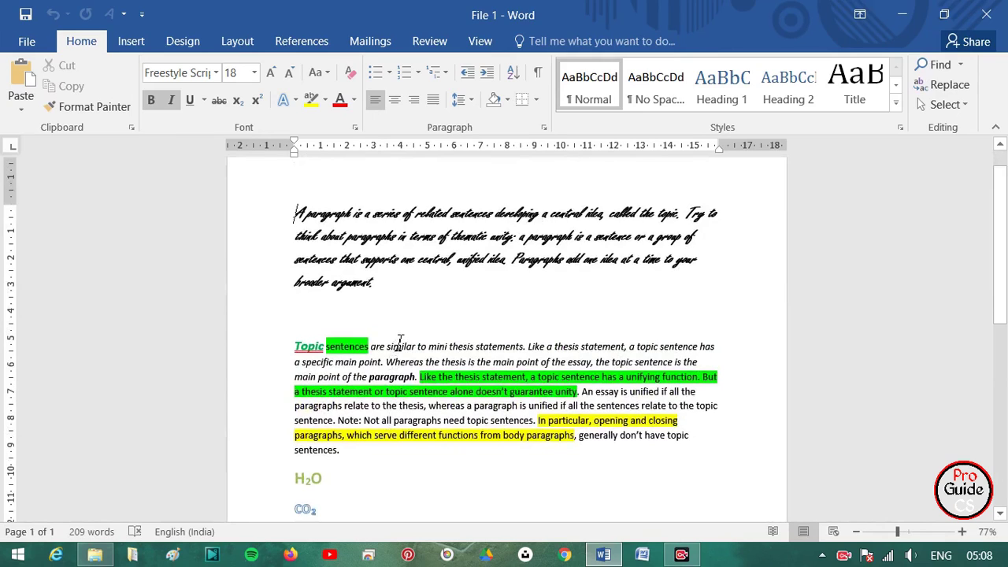
left_click(133, 48)
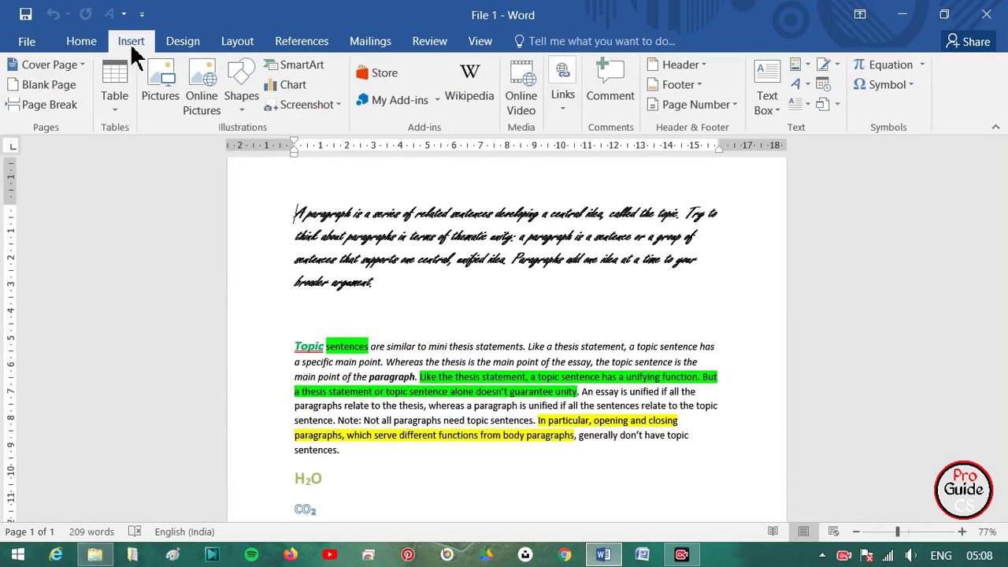
left_click(99, 43)
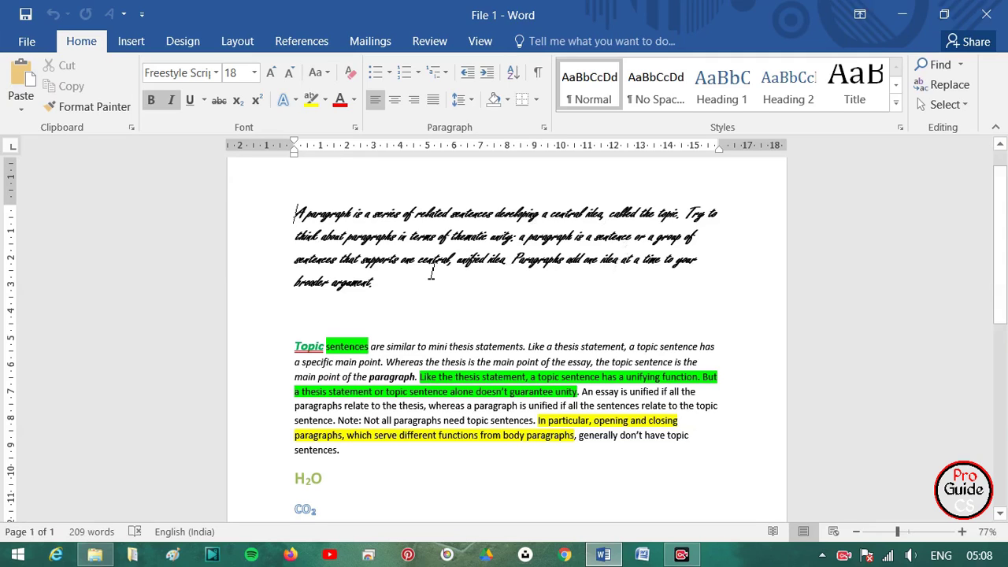
Step: Select the words 'a series' in the opening paragraph
scroll(432, 272, "up", 2, "ctrl")
scroll(417, 271, "up", 1, "ctrl")
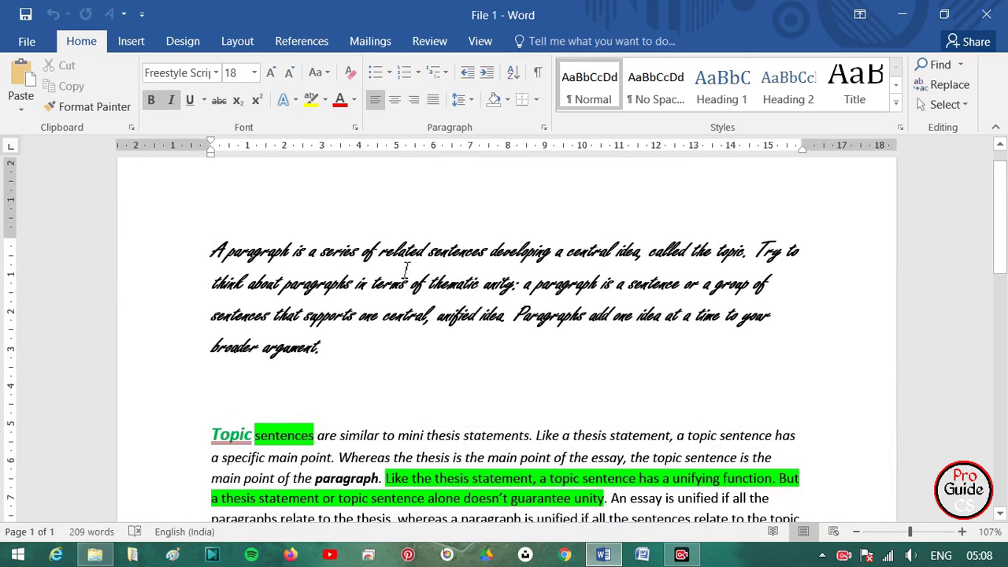
left_click_drag(361, 250, 310, 251)
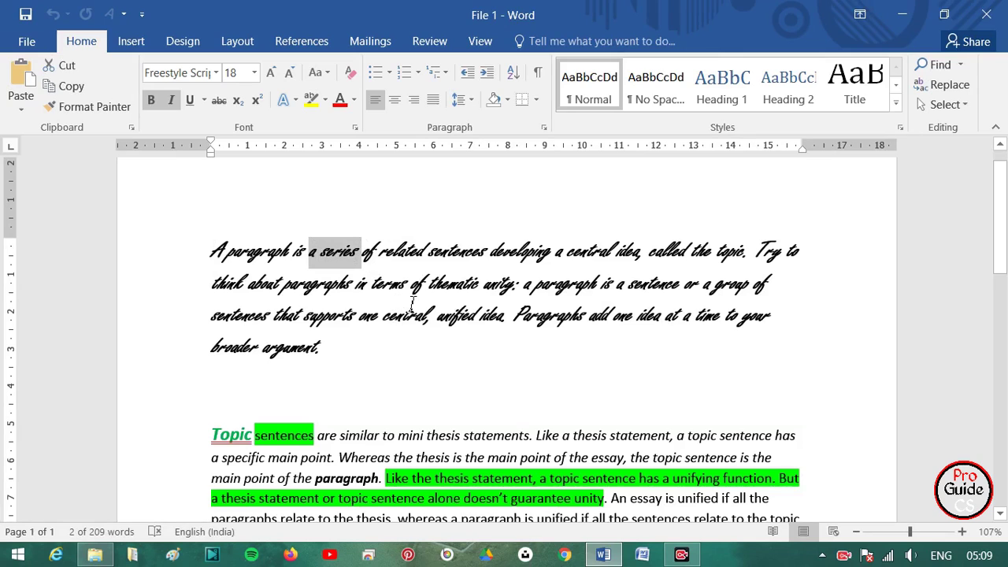
left_click(130, 43)
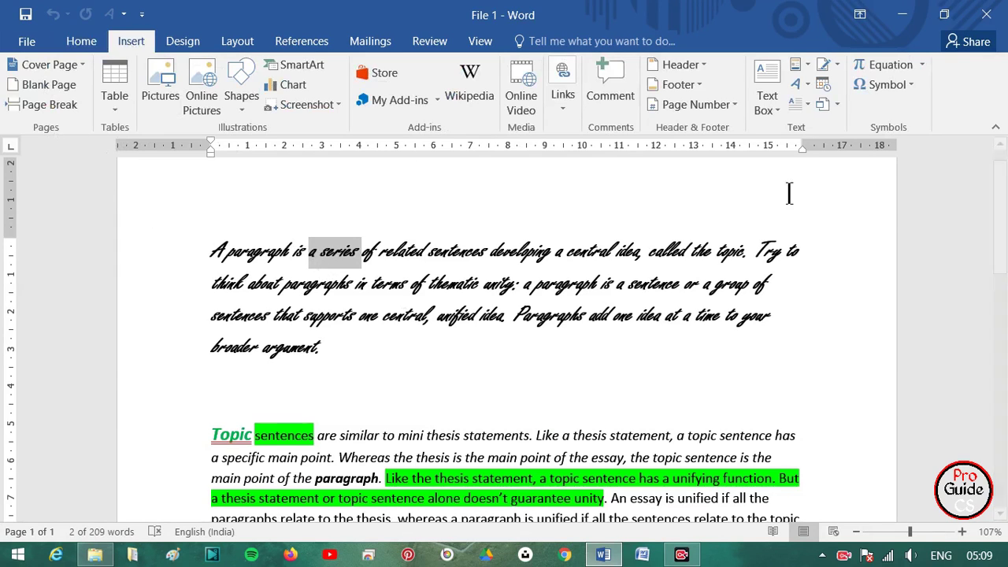
Step: Add a blank line above the first handwritten-style paragraph
scroll(315, 213, "up", 1)
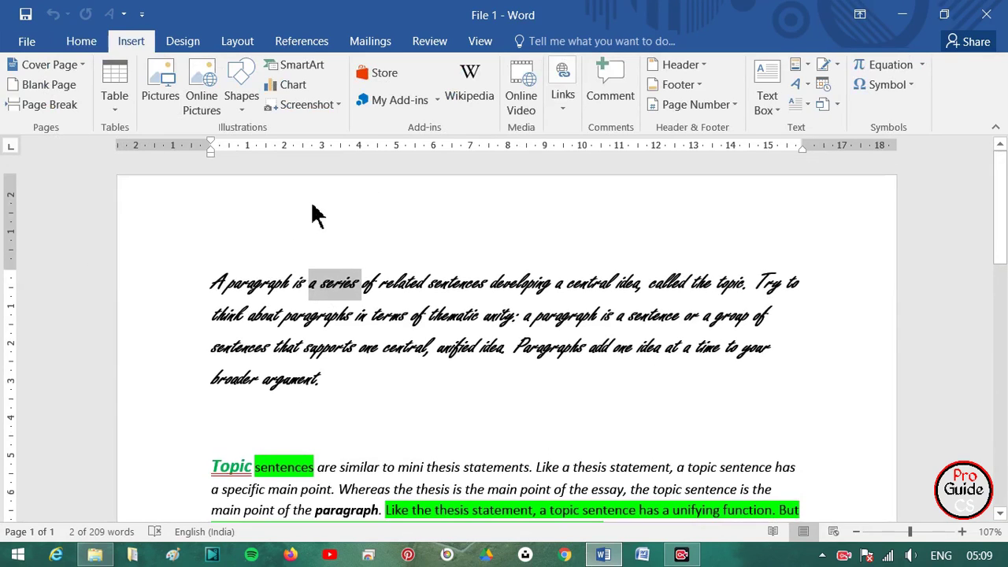
left_click(213, 277)
key("Return")
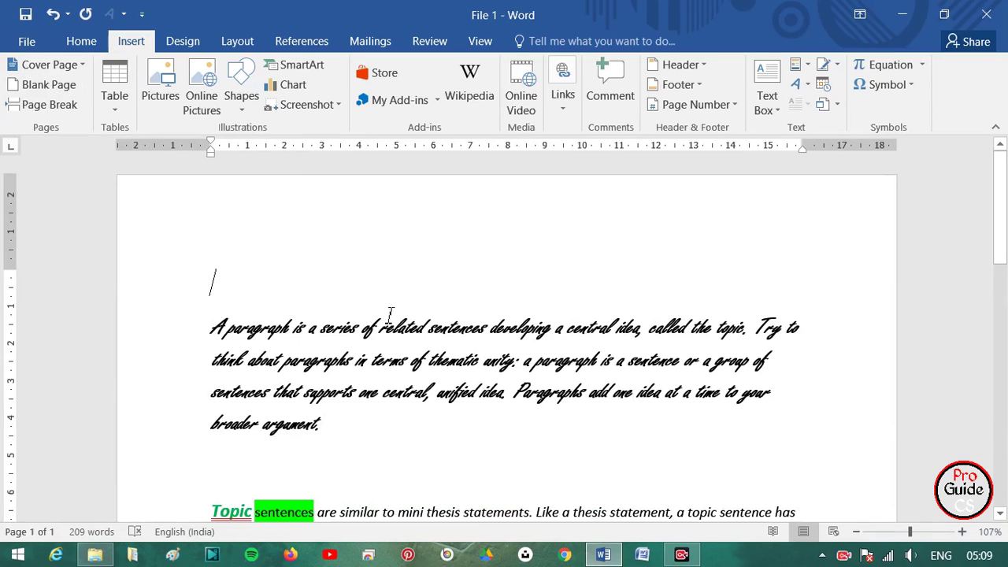
Step: Insert the Integral cover page at the start of the document
left_click(52, 66)
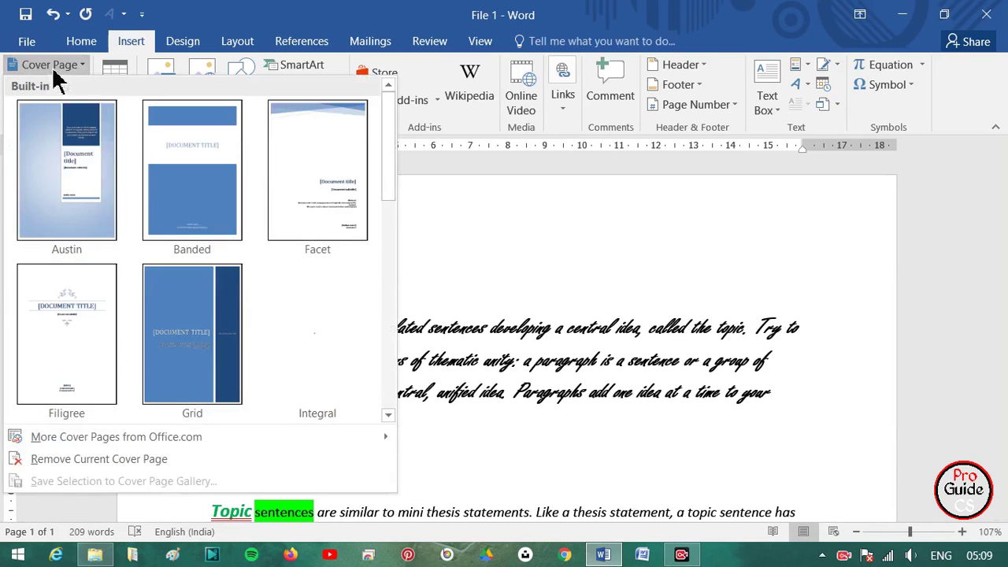
left_click(288, 366)
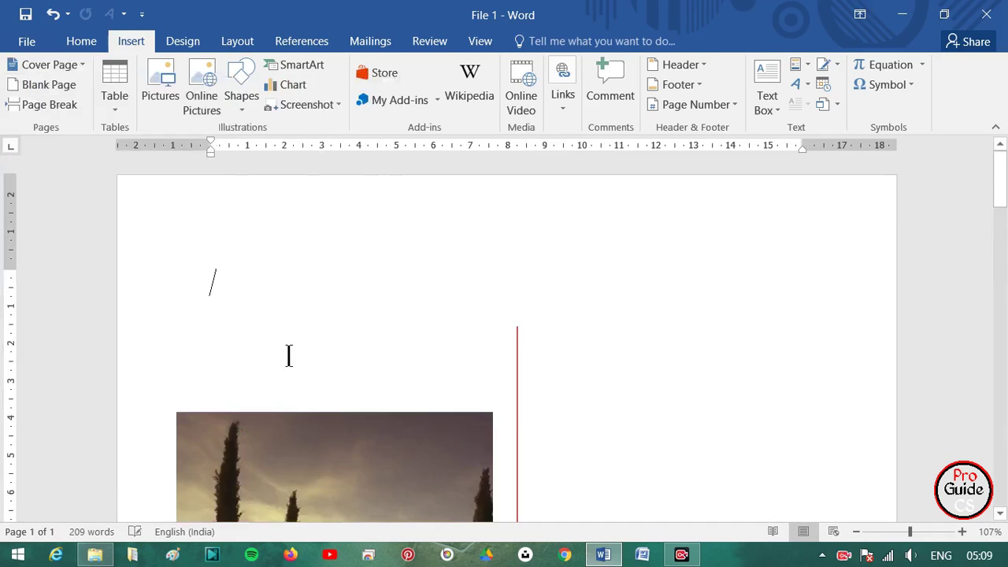
scroll(367, 363, "down", 7, "ctrl")
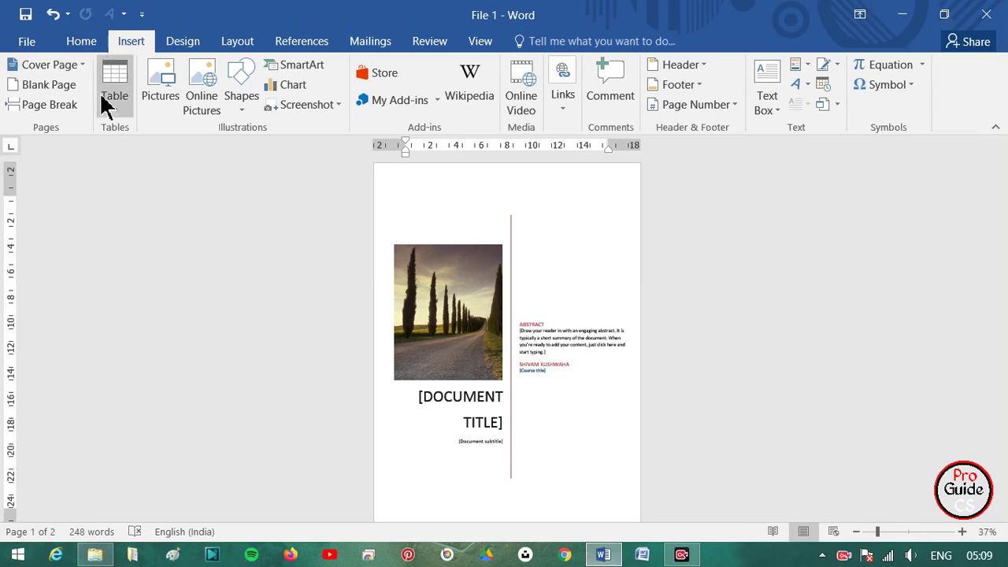
Step: Replace the cover with the Austin design, then with the Filigree design
left_click(63, 70)
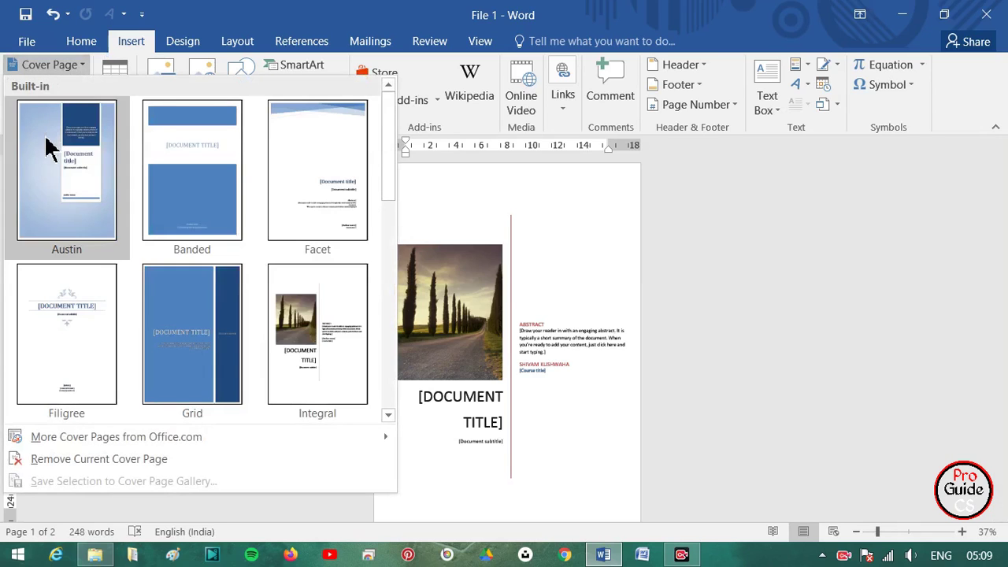
left_click(47, 149)
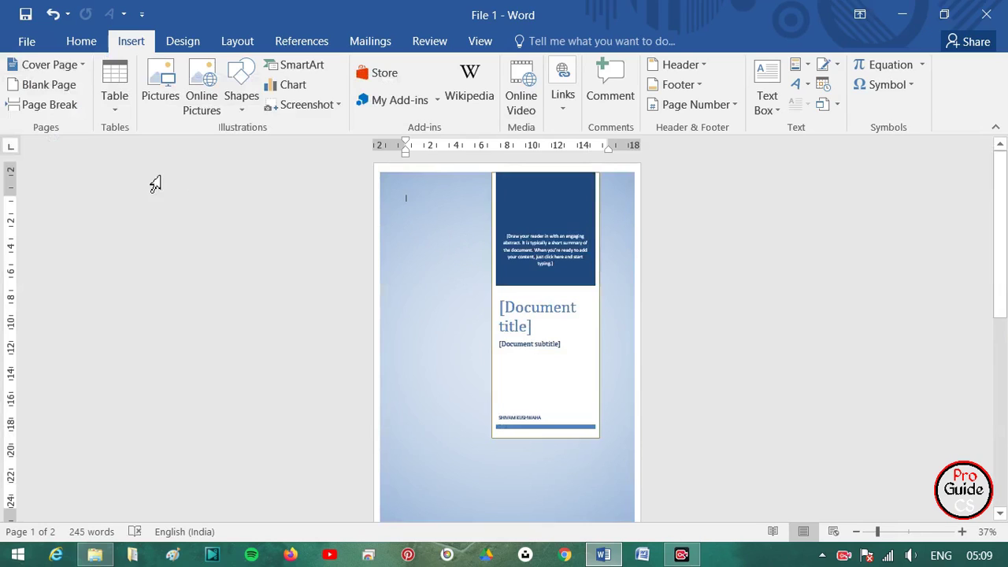
left_click(32, 61)
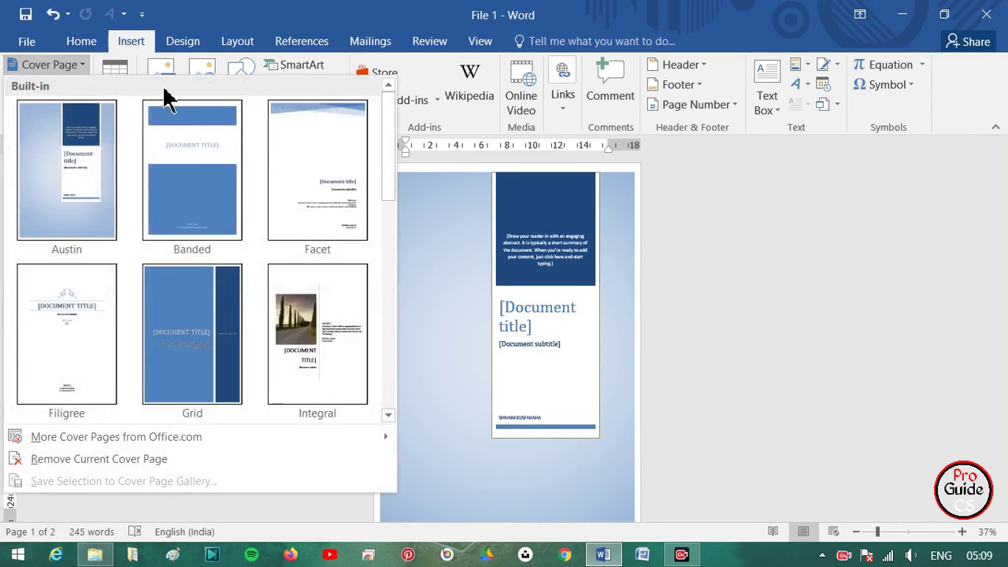
left_click(47, 311)
Step: Title the Filigree cover page 'PRO GUIDE'
left_click(494, 280)
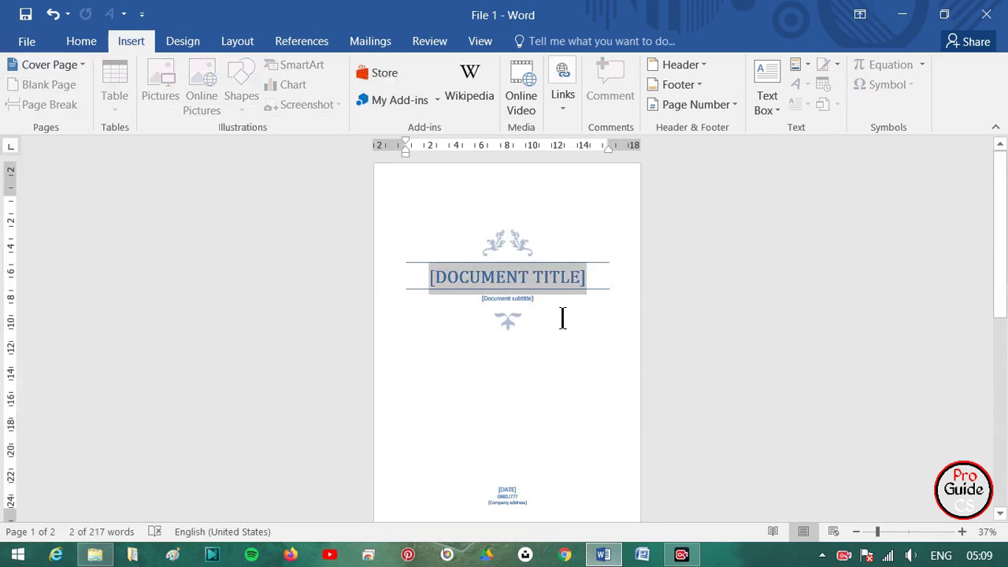
type("P")
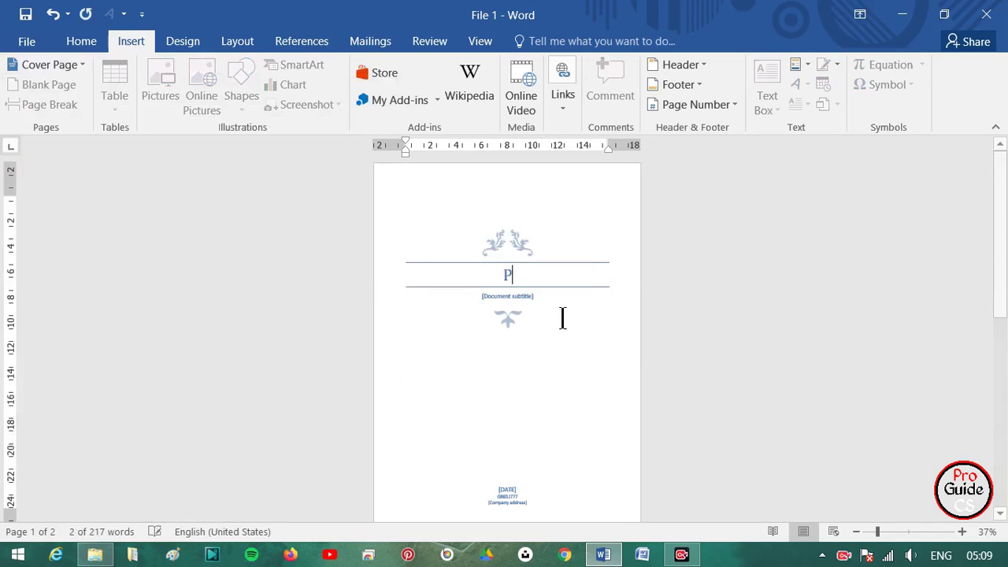
type("RO G")
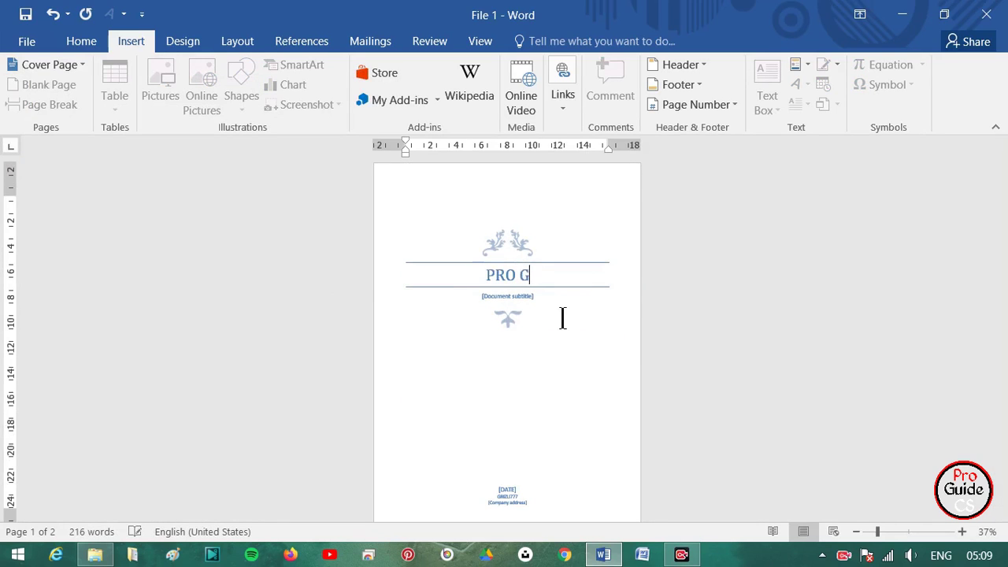
type("UIDE")
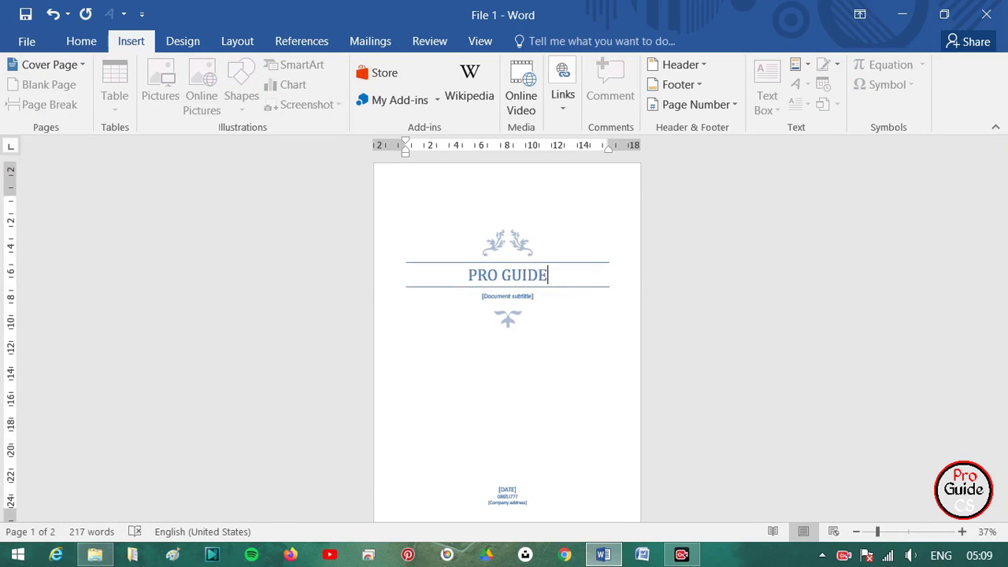
left_click(562, 324)
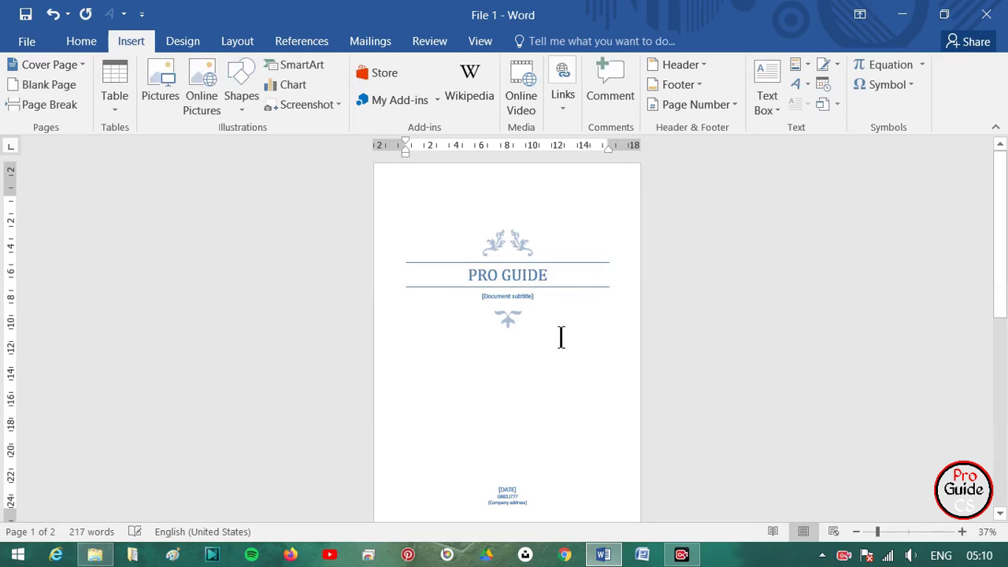
Step: Check the date, address and subtitle placeholders, then bring up the built-in cover designs
left_click(520, 504)
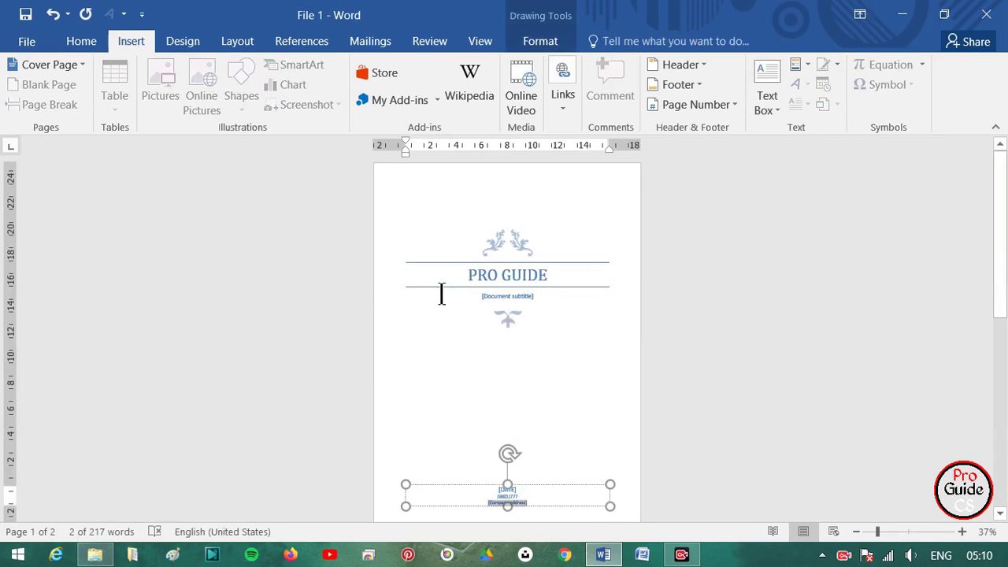
left_click(486, 297)
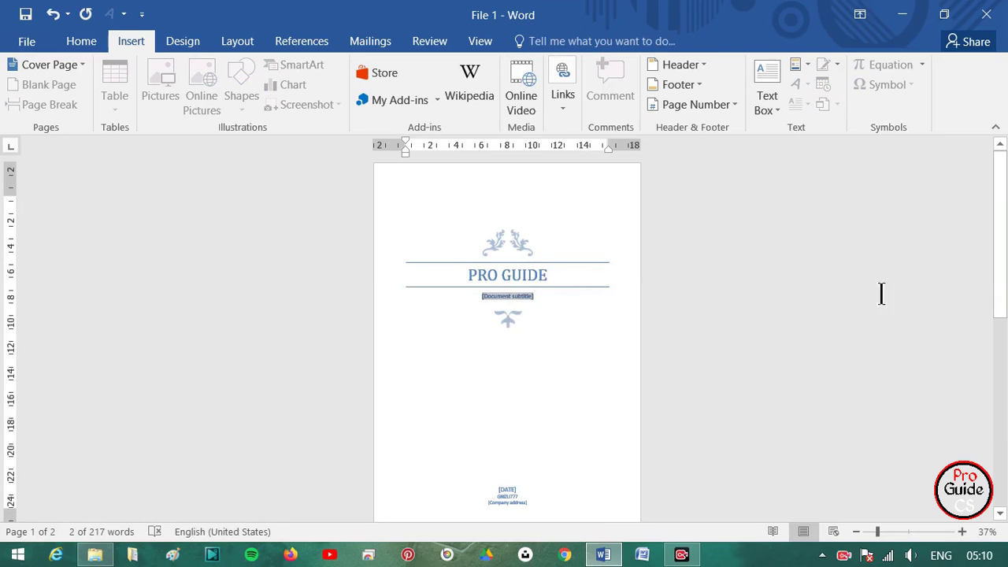
left_click(779, 292)
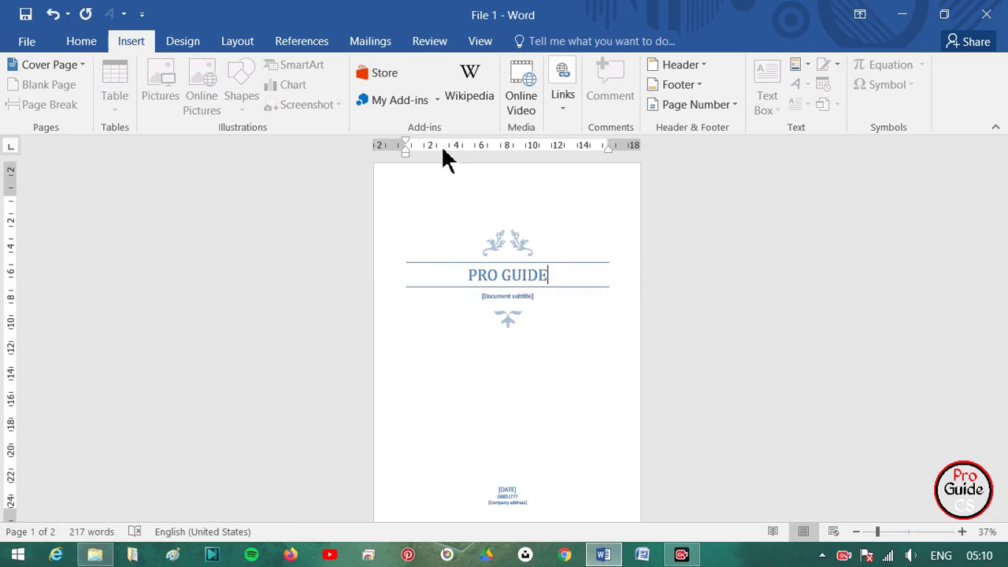
left_click(41, 66)
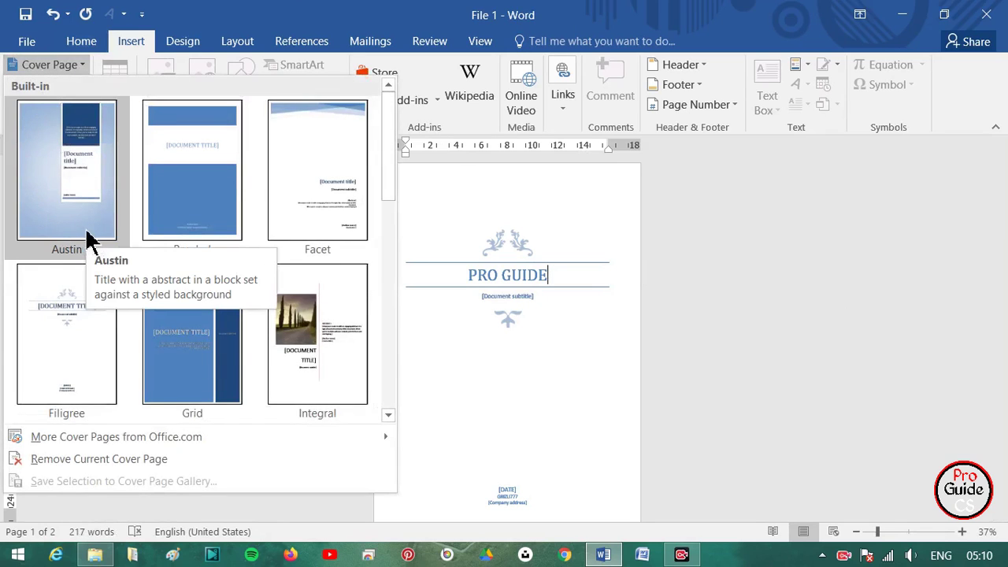
Step: Remove the Filigree cover and insert the Insight 2 cover with the book photo
left_click(98, 460)
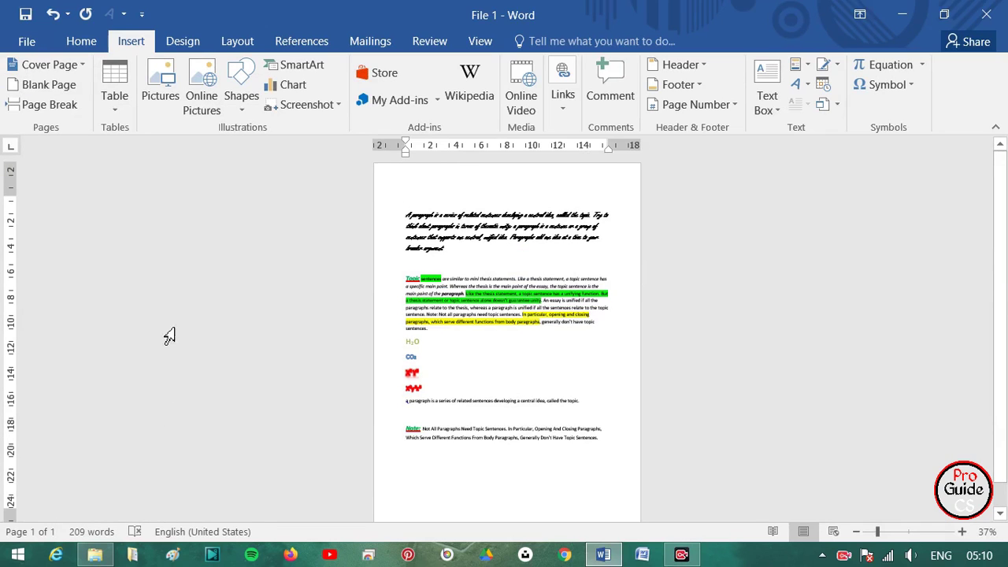
left_click(67, 66)
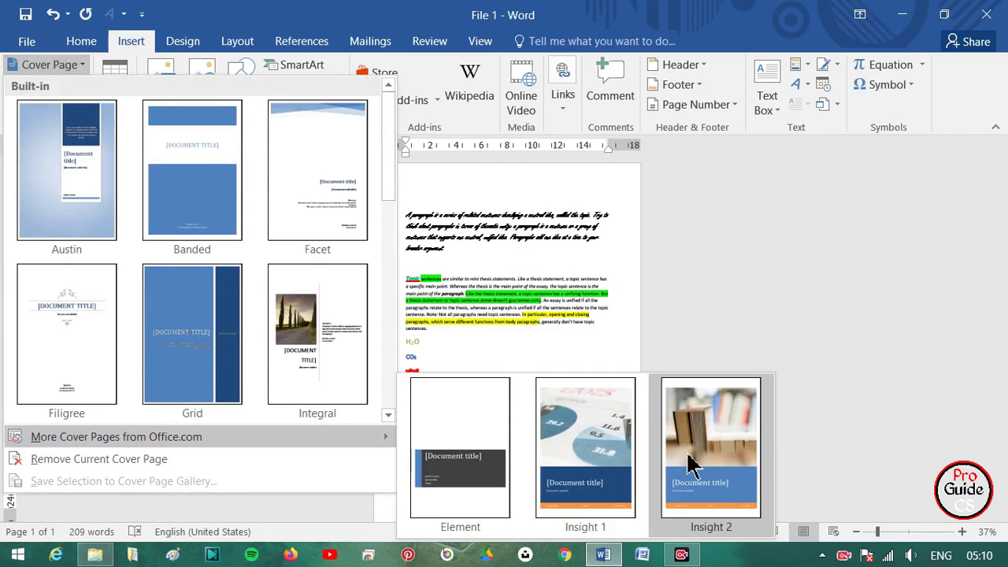
left_click(720, 477)
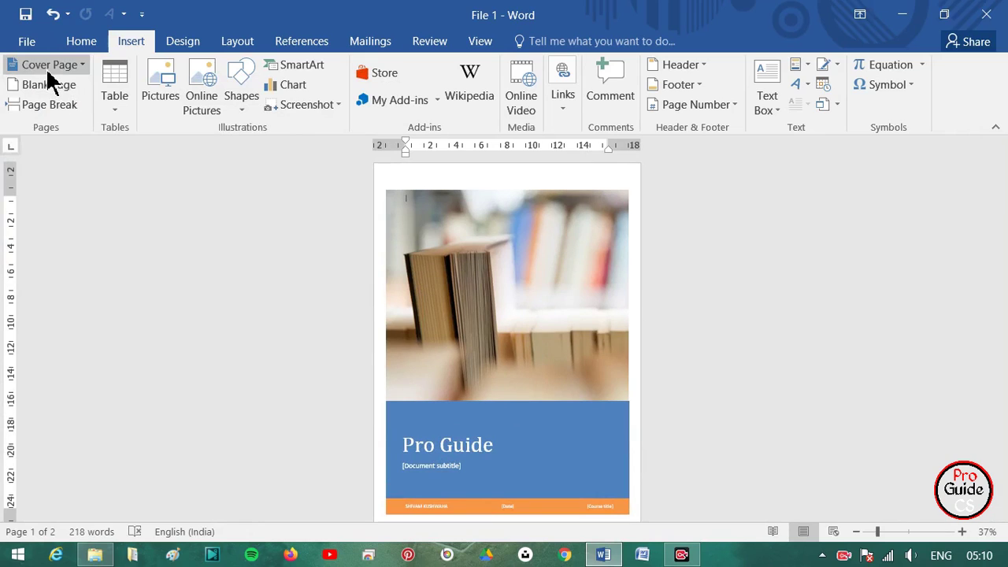
scroll(690, 483, "down", 2)
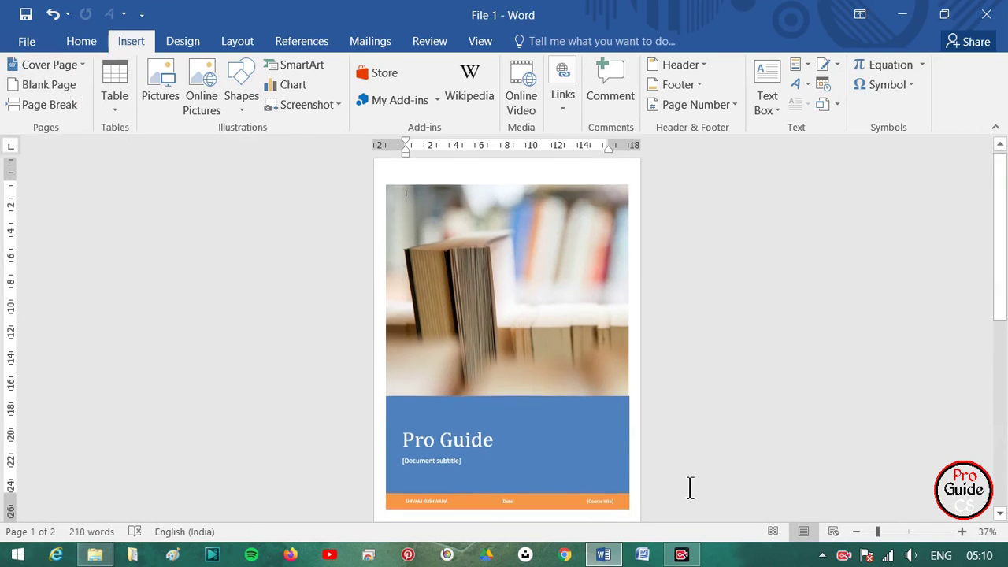
scroll(521, 465, "down", 1)
Step: Try adding a blank page before the body text, then delete it again
left_click(399, 461)
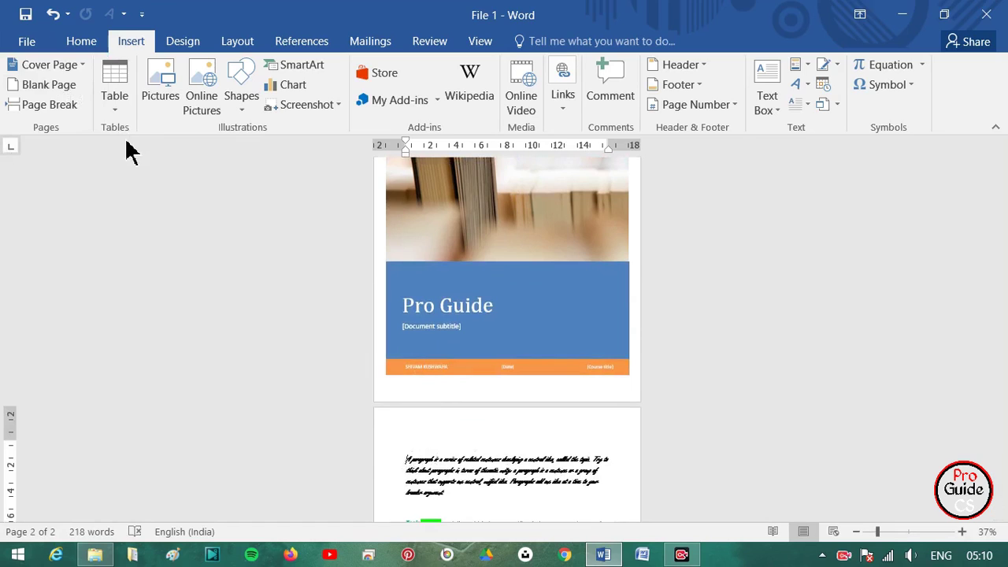
left_click(73, 88)
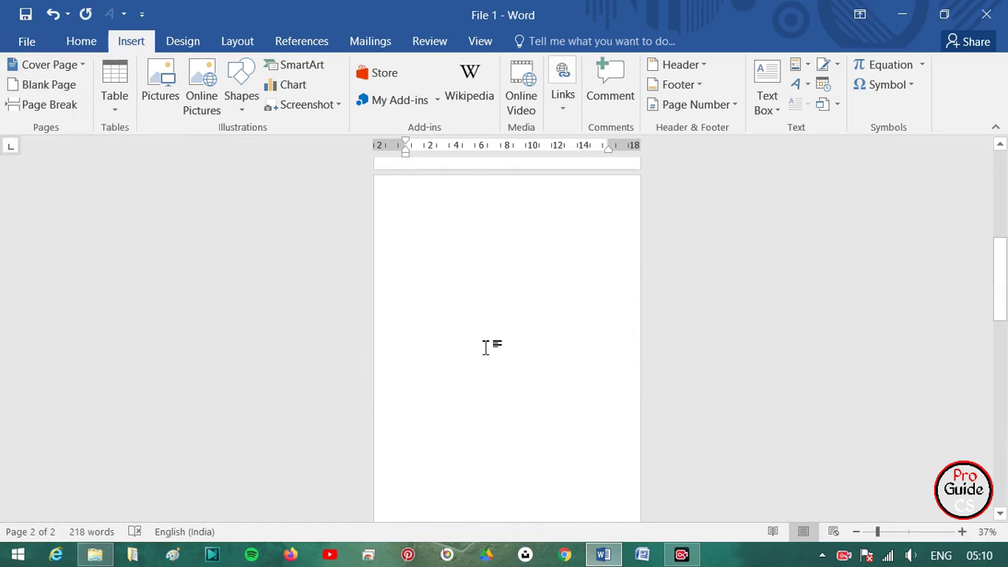
scroll(483, 315, "up", 1)
scroll(483, 267, "down", 1)
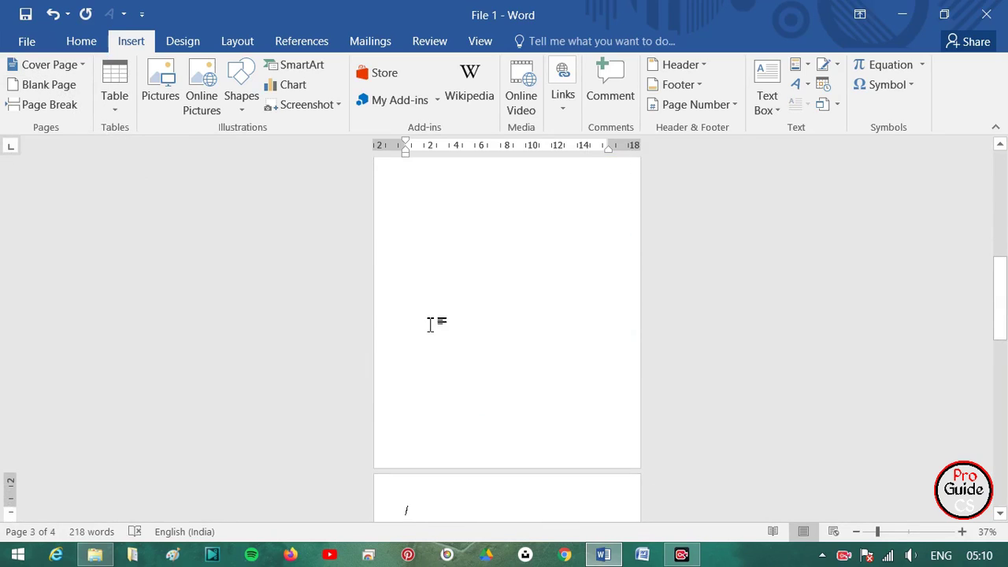
scroll(441, 331, "down", 3)
scroll(438, 418, "down", 4)
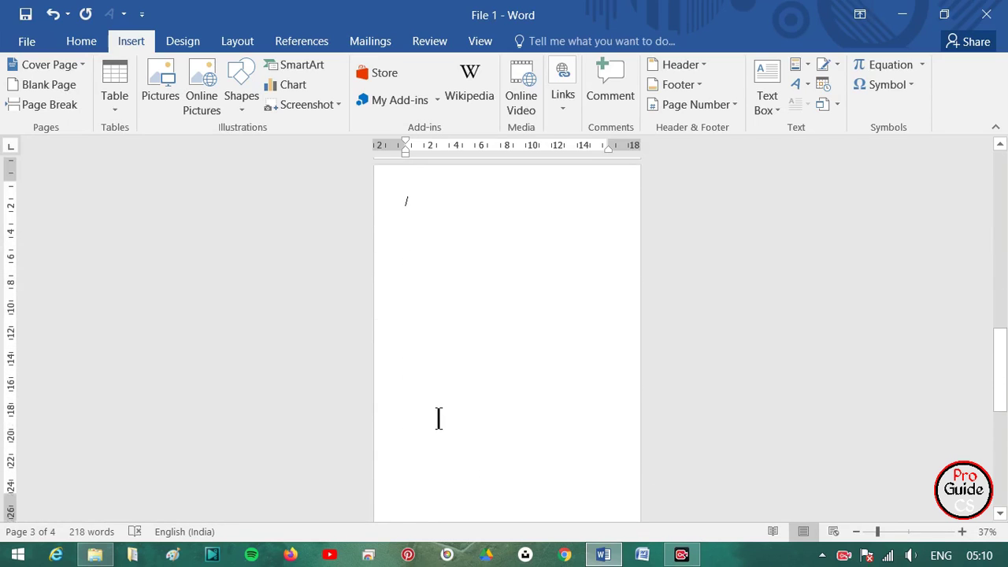
scroll(439, 413, "down", 2)
scroll(441, 409, "up", 2)
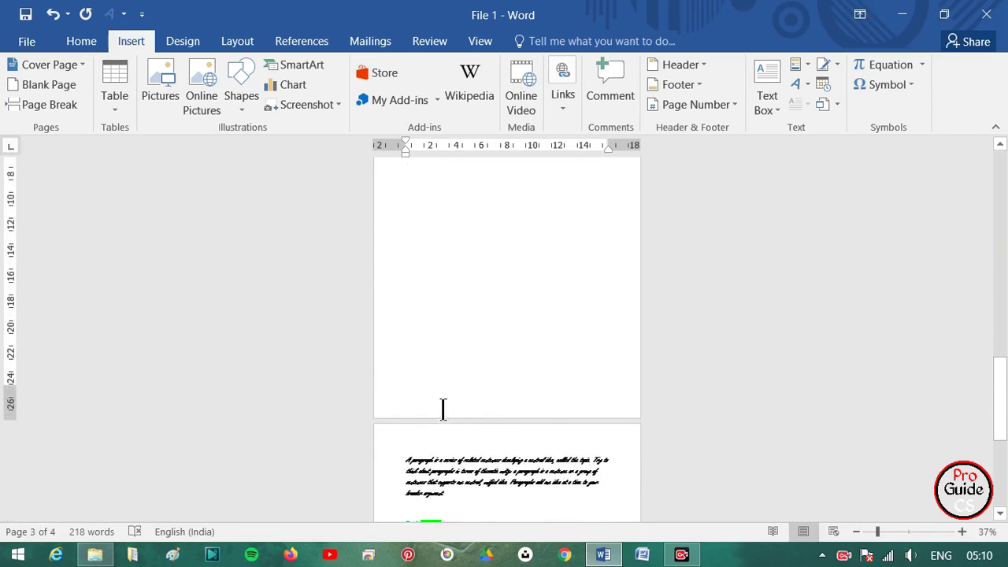
scroll(442, 409, "down", 5)
scroll(441, 407, "up", 2)
scroll(441, 407, "up", 2)
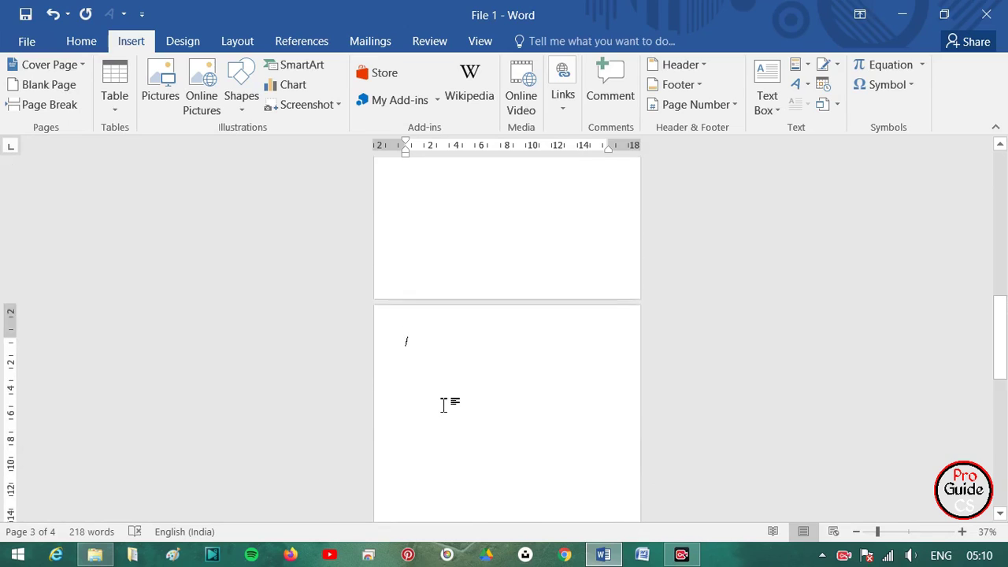
scroll(443, 405, "up", 2)
key("BackSpace")
key("BackSpace")
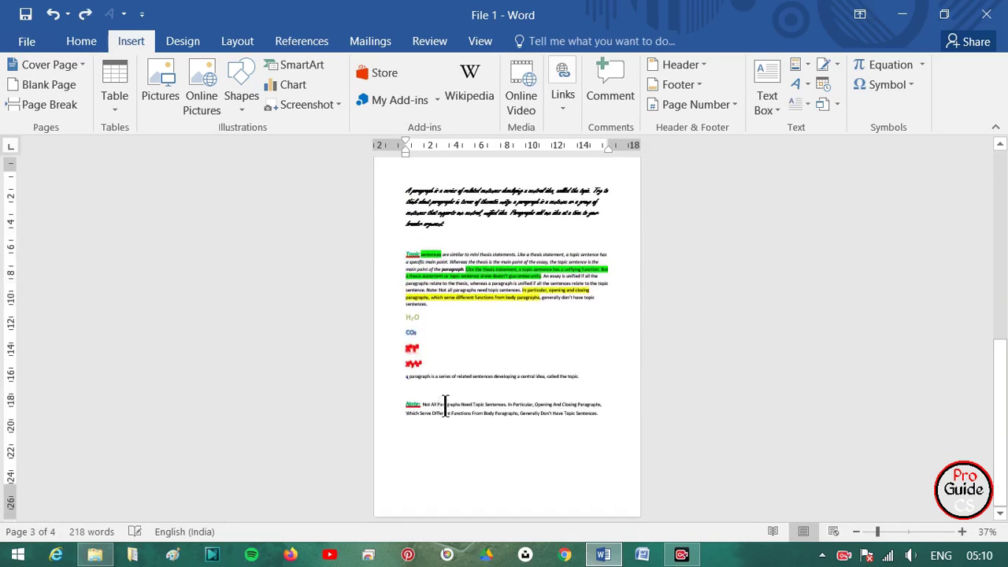
key("BackSpace")
key("BackSpace")
key("BackSpace")
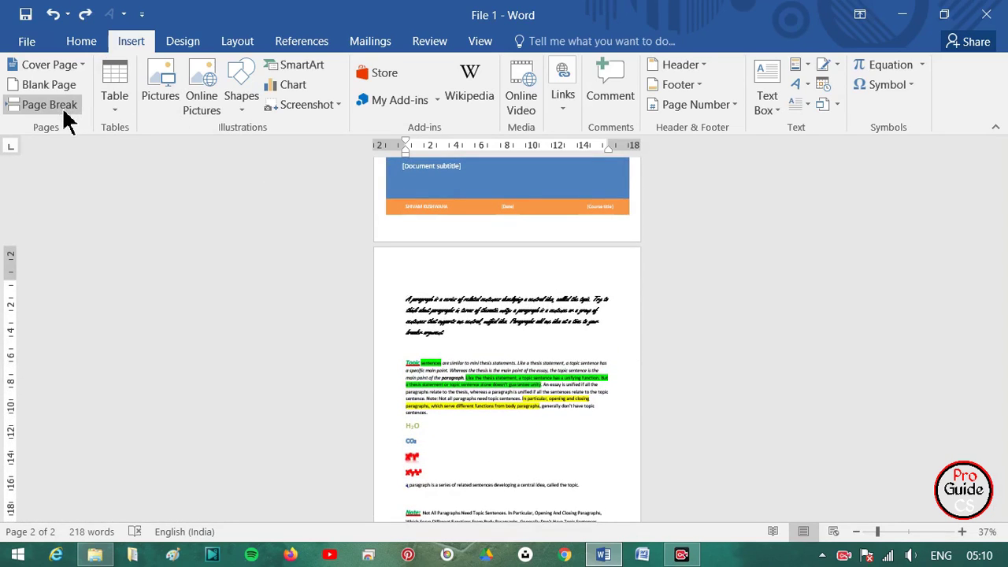
Step: Insert a page break after the first body paragraph, pushing the remaining text to page 3
left_click(456, 331)
key("ctrl+Return")
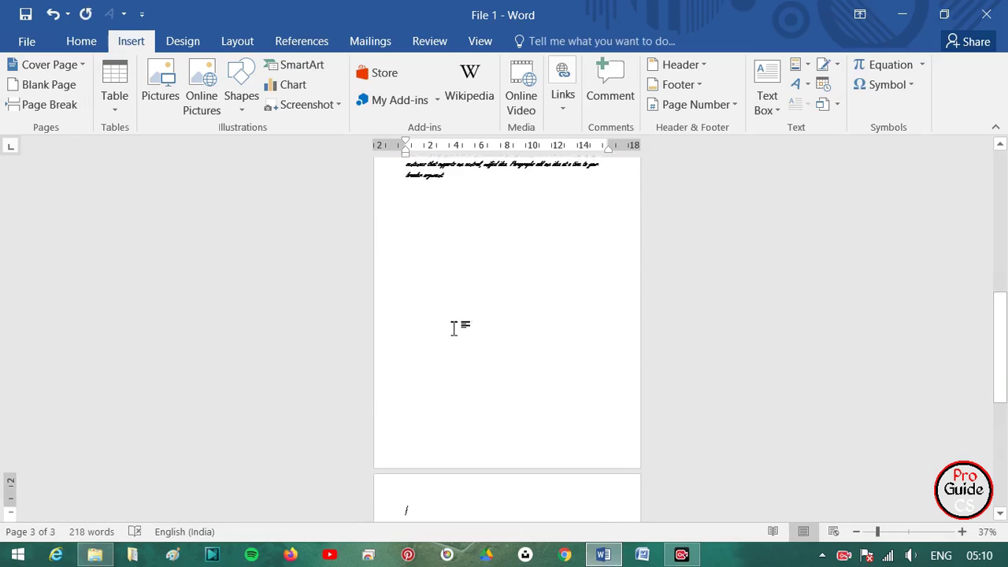
key("BackSpace")
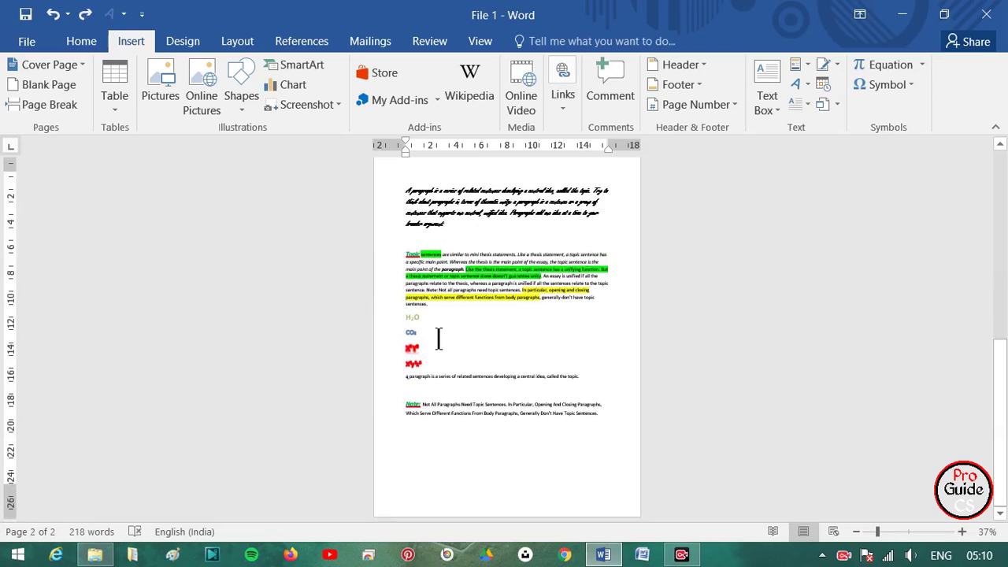
left_click(11, 107)
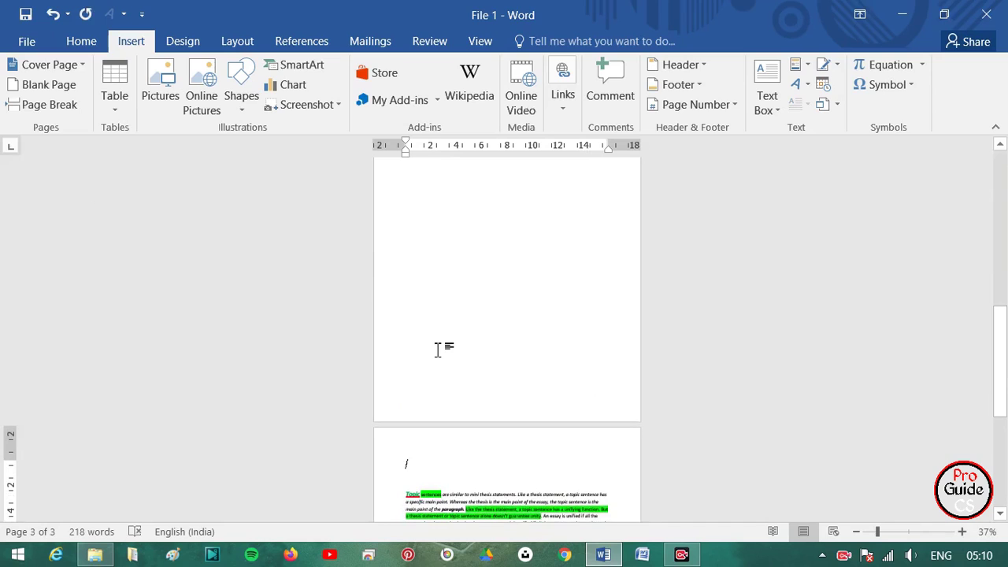
key("ctrl+z")
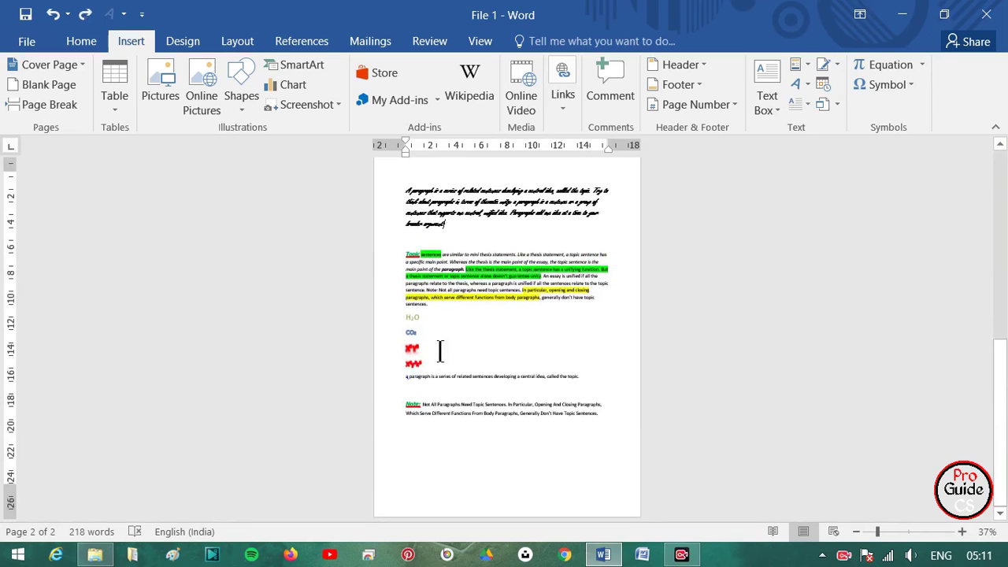
key("ctrl+y")
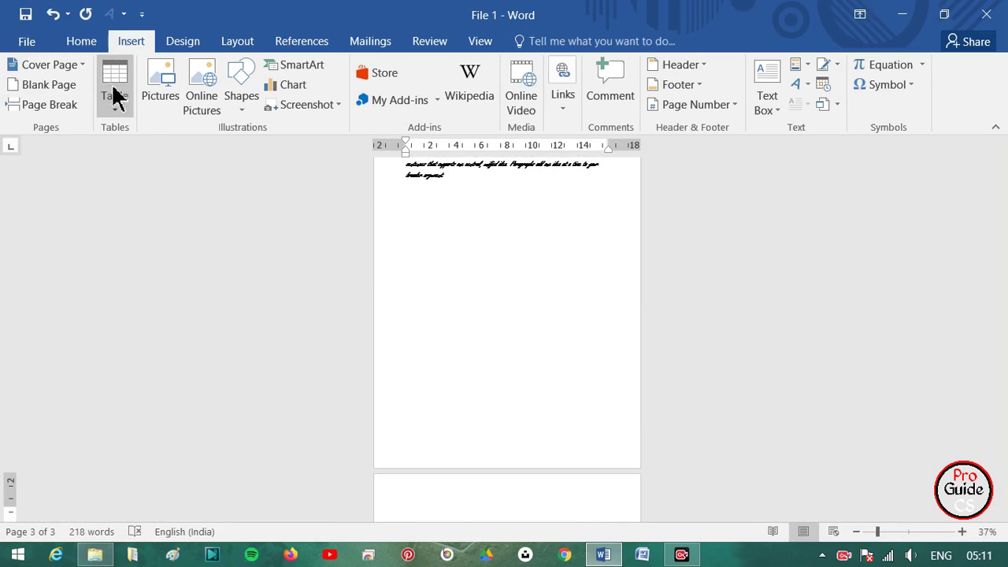
Step: Insert an empty 2-column by 8-row table below the Note paragraph on page 3
scroll(353, 415, "down", 3)
scroll(549, 323, "up", 3)
scroll(548, 323, "up", 6, "ctrl")
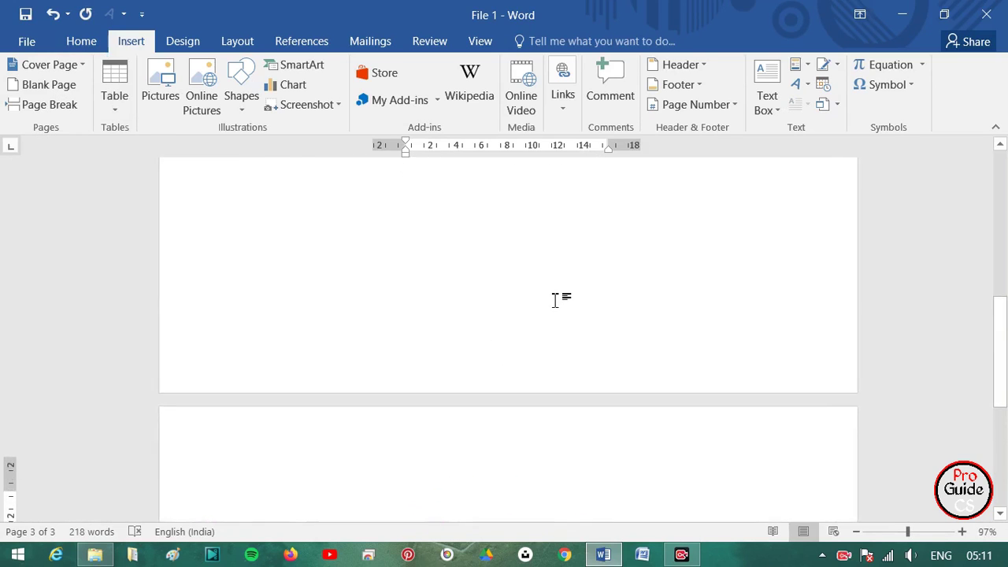
scroll(551, 307, "down", 5)
scroll(788, 354, "down", 3)
left_click_drag(1000, 445, 1000, 496)
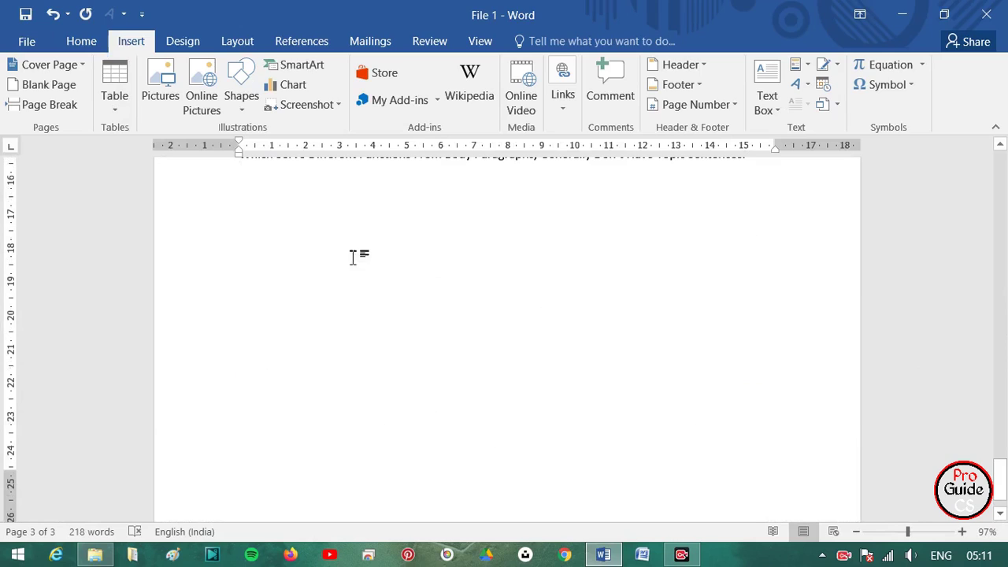
left_click(112, 110)
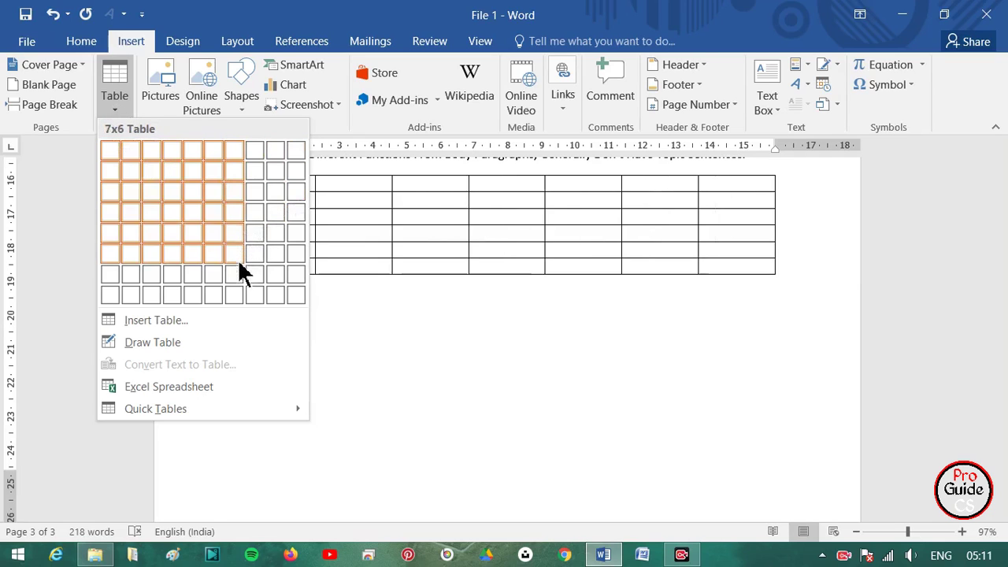
left_click(130, 297)
scroll(340, 351, "up", 3)
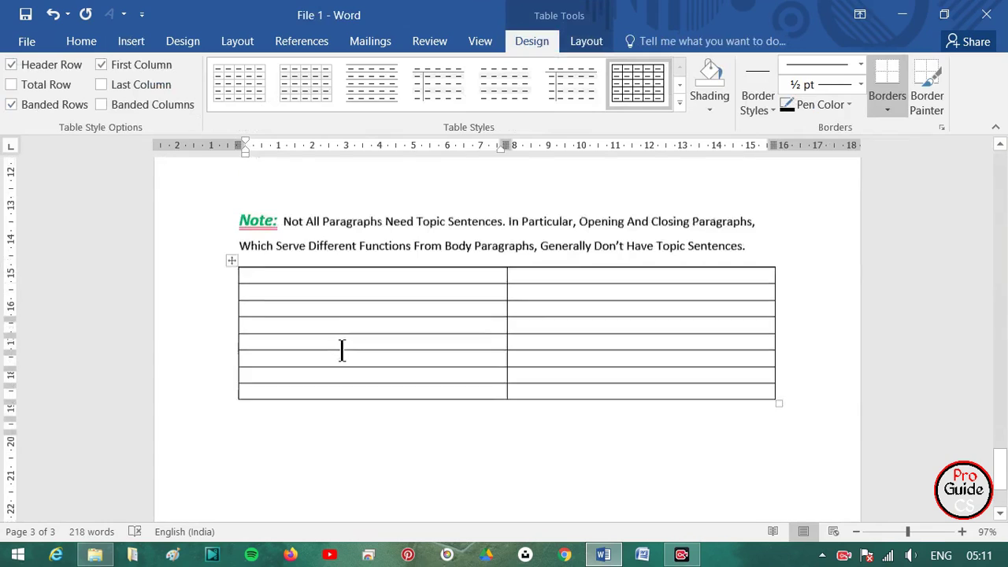
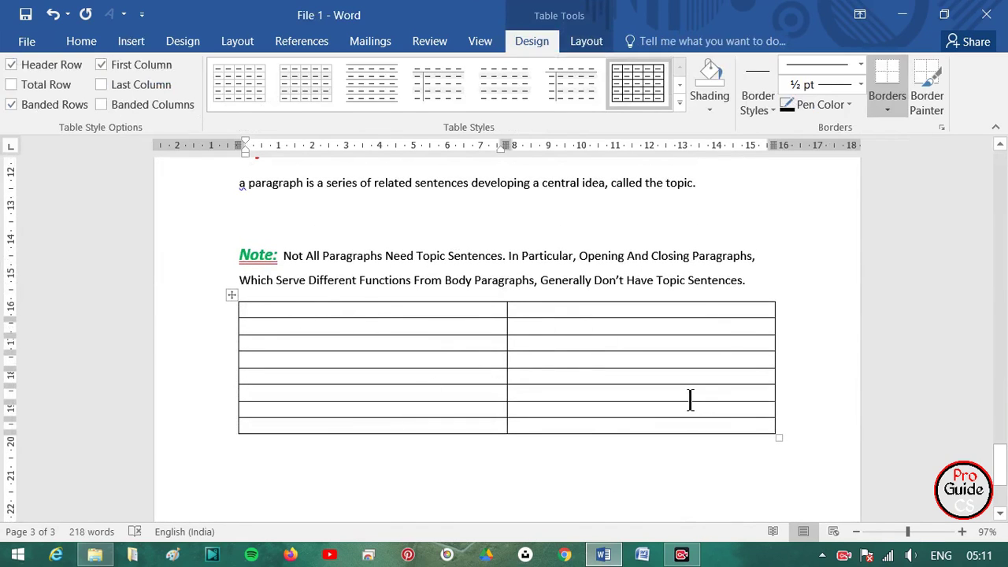
Step: Resize the first eight-row table wider with shorter rows, nearly reaching the right margin
left_click_drag(783, 445, 770, 342)
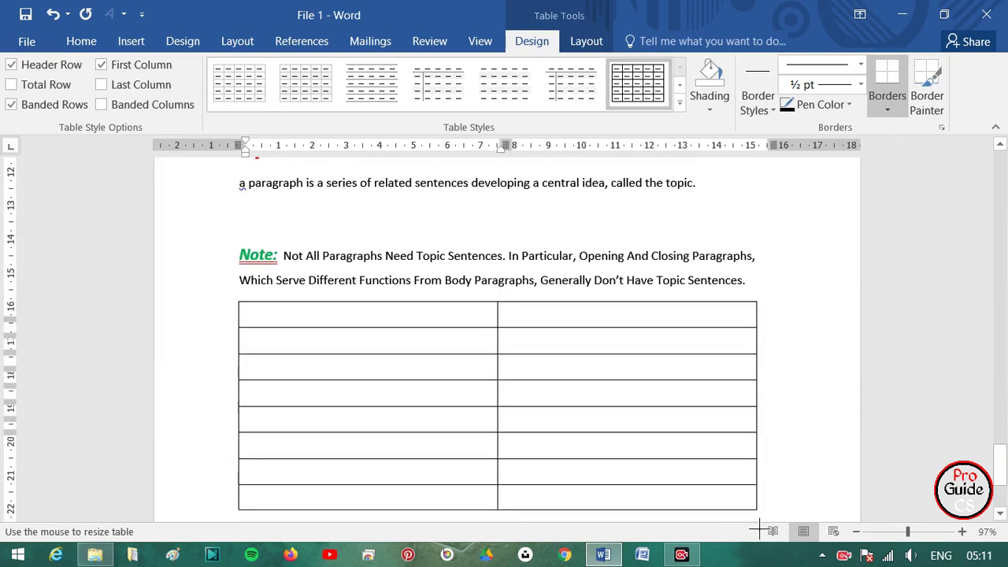
scroll(688, 373, "down", 3)
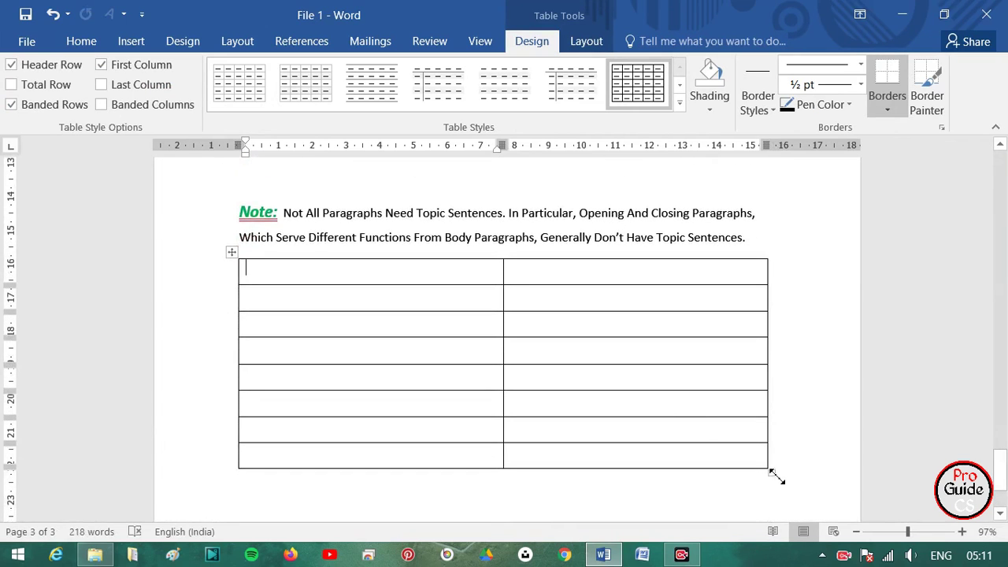
mouse_move(772, 476)
left_mouse_down()
mouse_move(746, 362)
mouse_move(807, 350)
left_mouse_up()
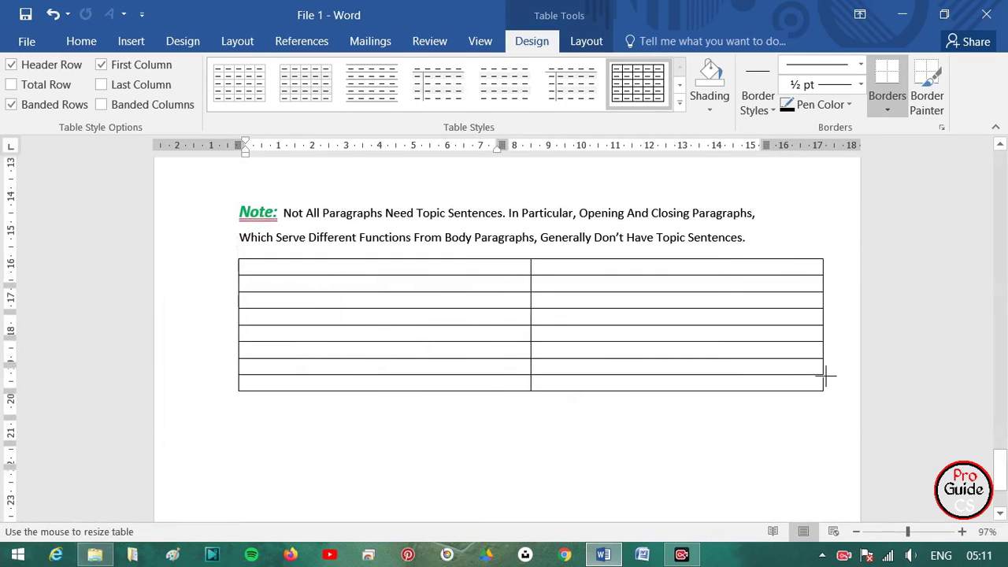
Step: Add an empty line below the first table and insert a 2-column, 5-row table there
left_click(627, 448)
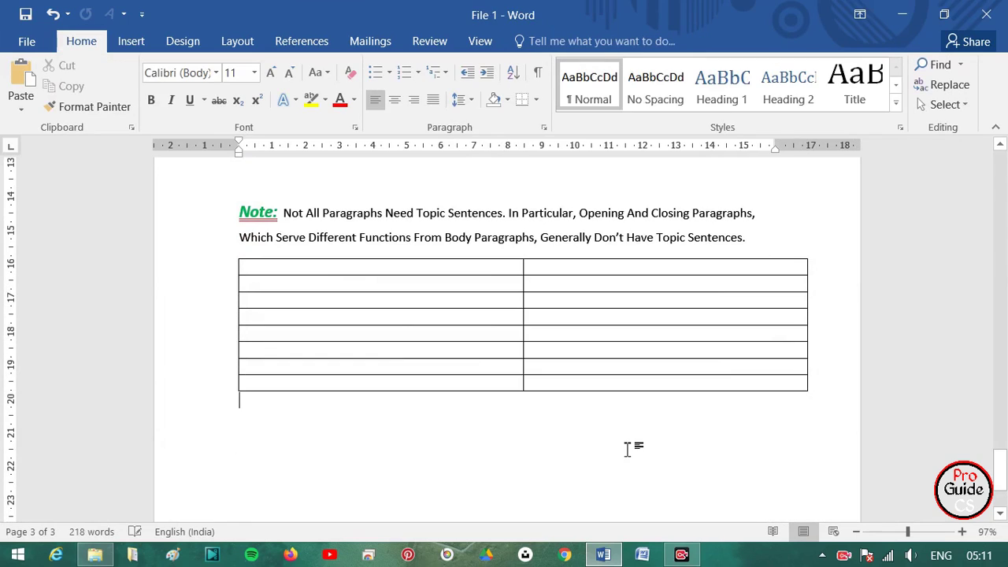
key("Return")
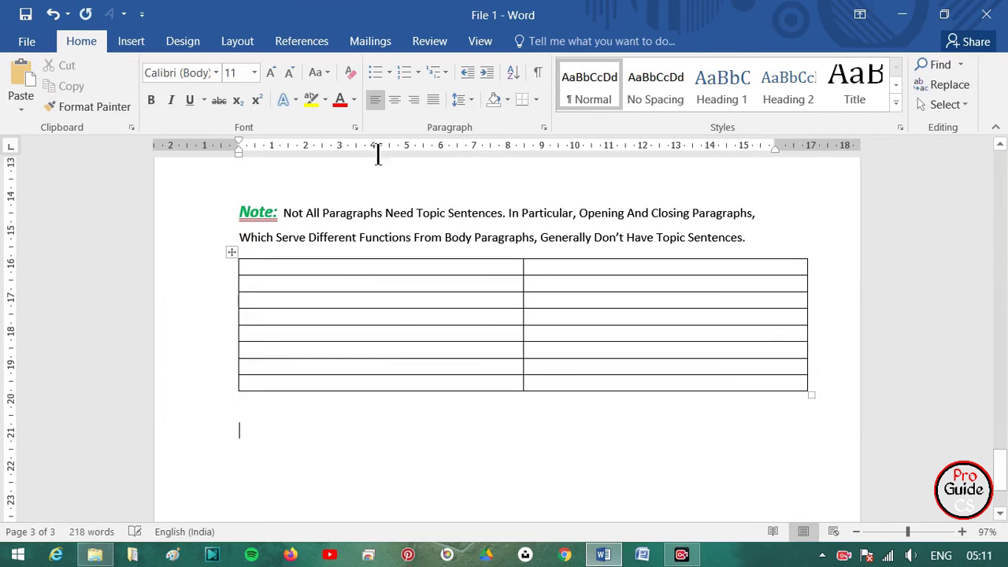
left_click(127, 46)
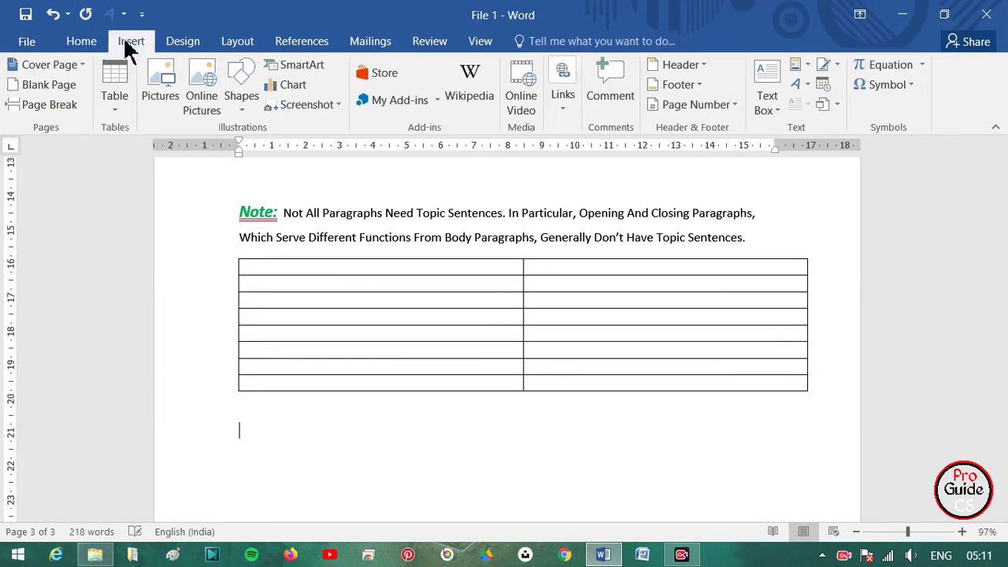
left_click(114, 103)
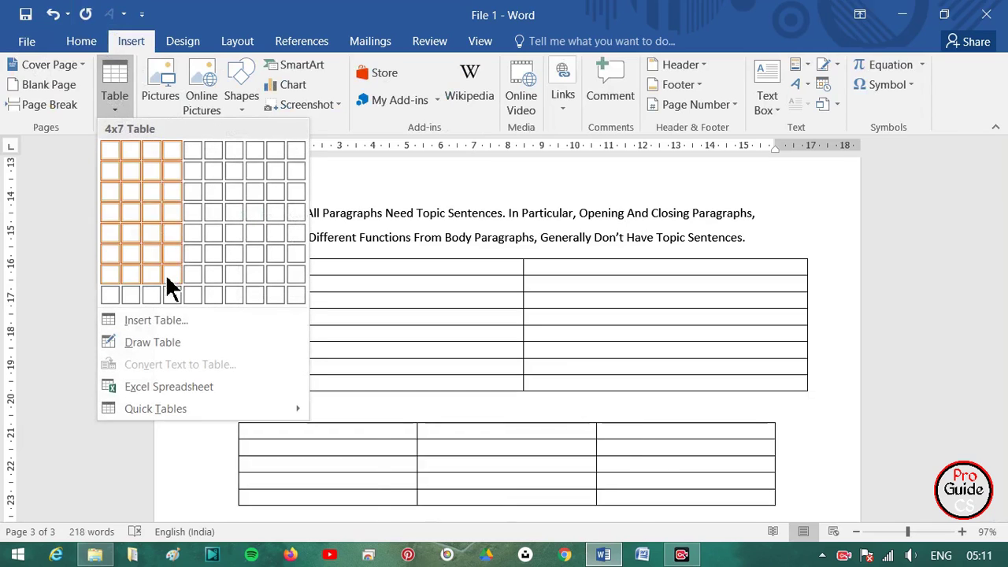
left_click(162, 321)
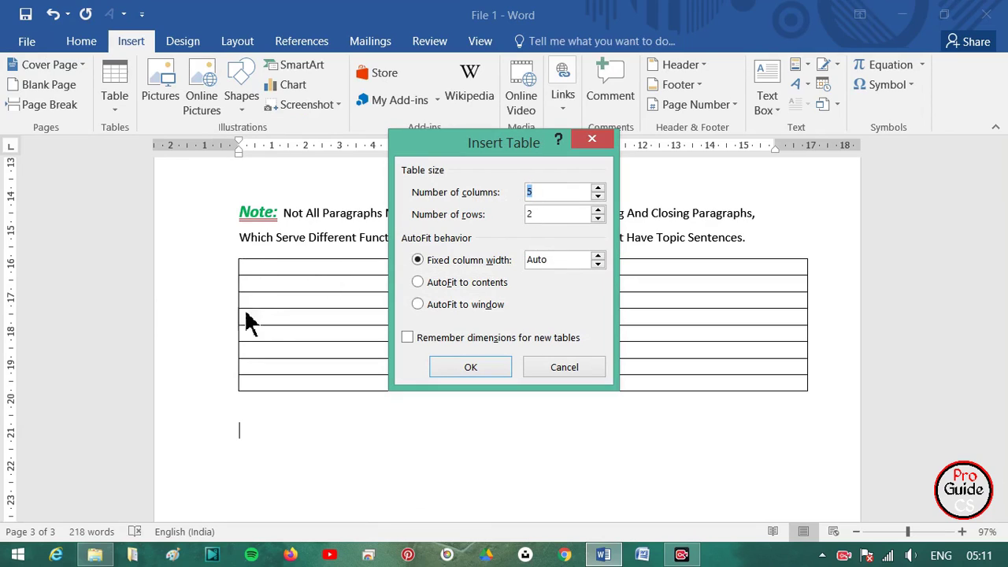
key("BackSpace")
left_click(551, 215)
key("BackSpace")
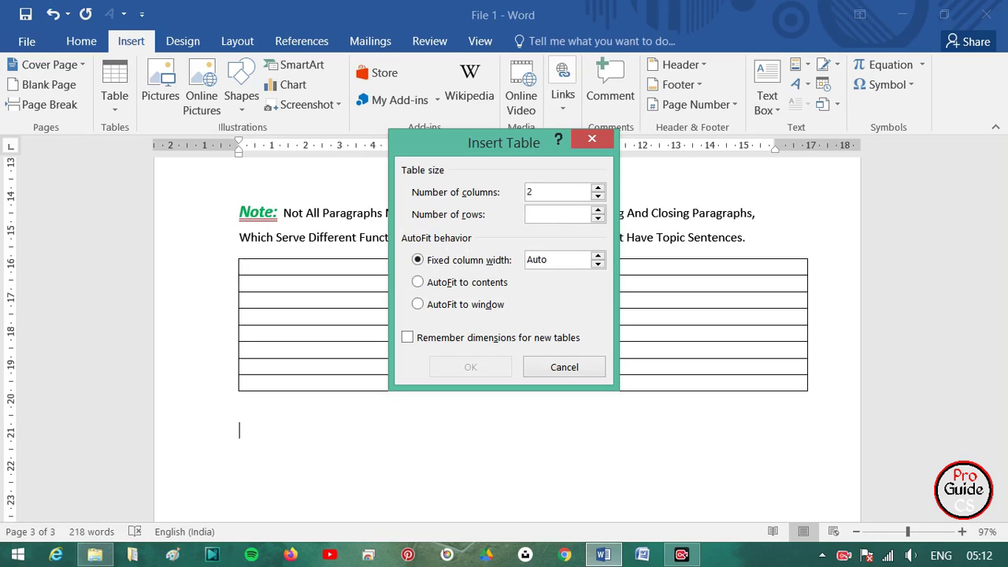
type("5")
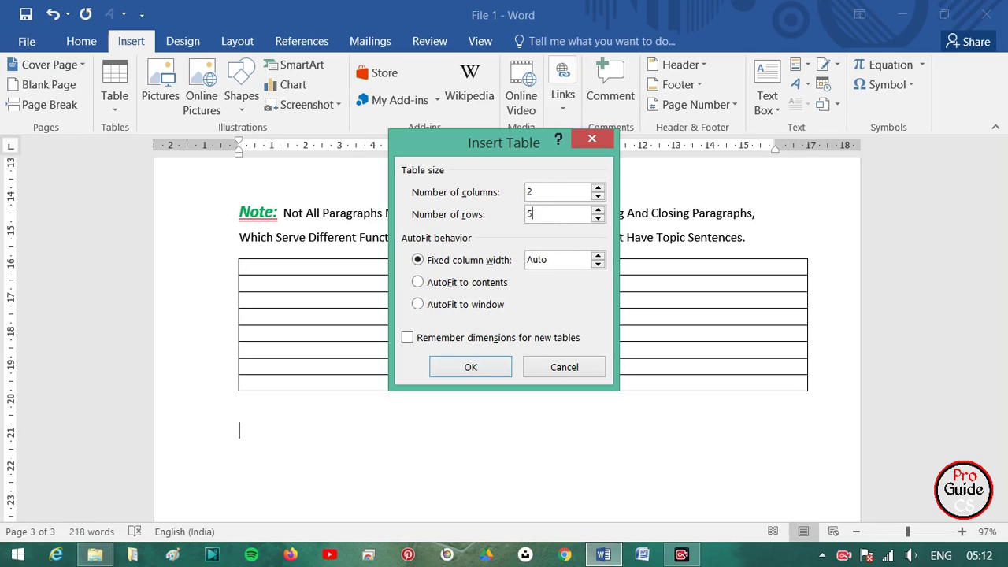
left_click(437, 370)
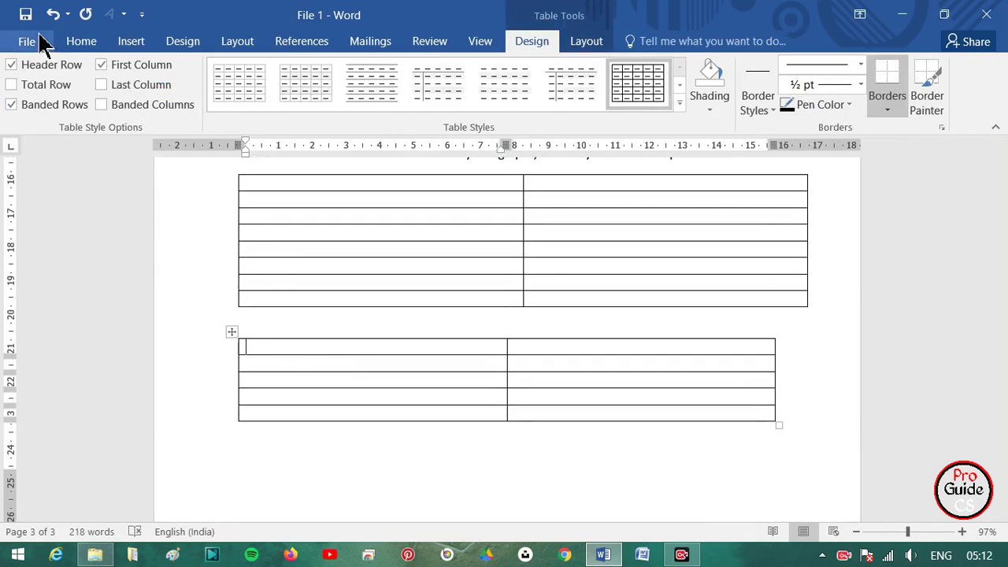
Step: Cancel the Insert Table dialog twice, then widen the five-row table to match the first
left_click(128, 43)
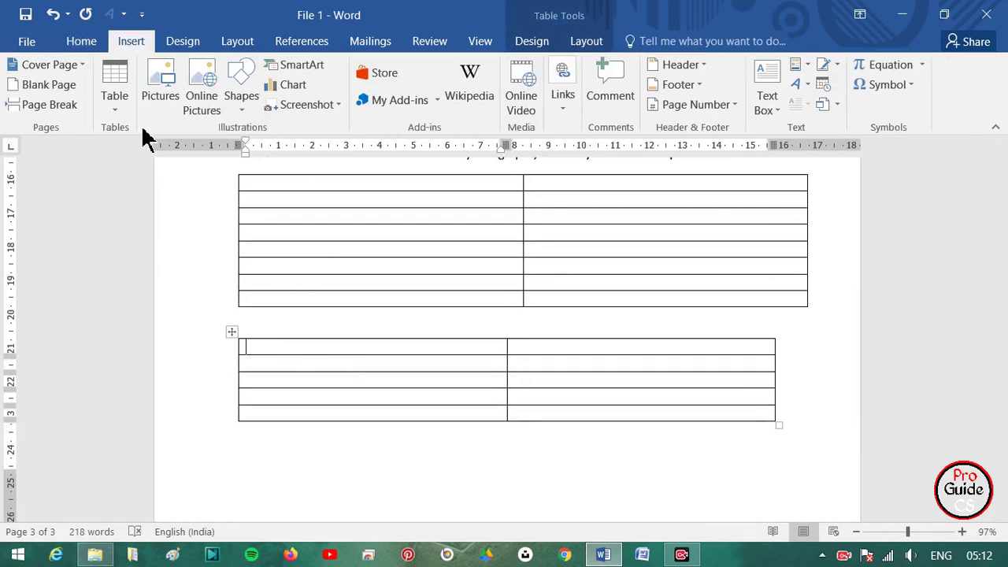
left_click(110, 93)
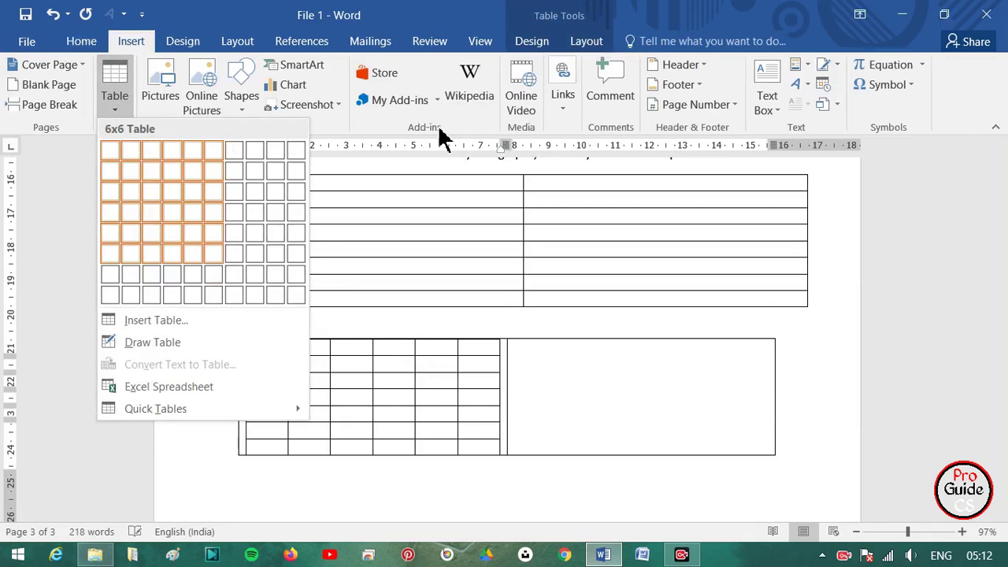
left_click(192, 322)
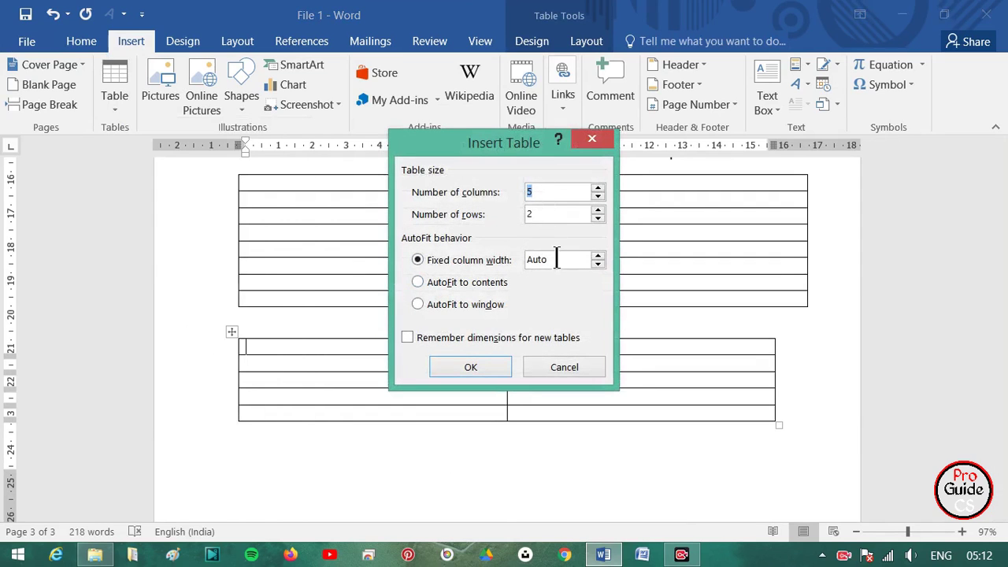
left_click(562, 369)
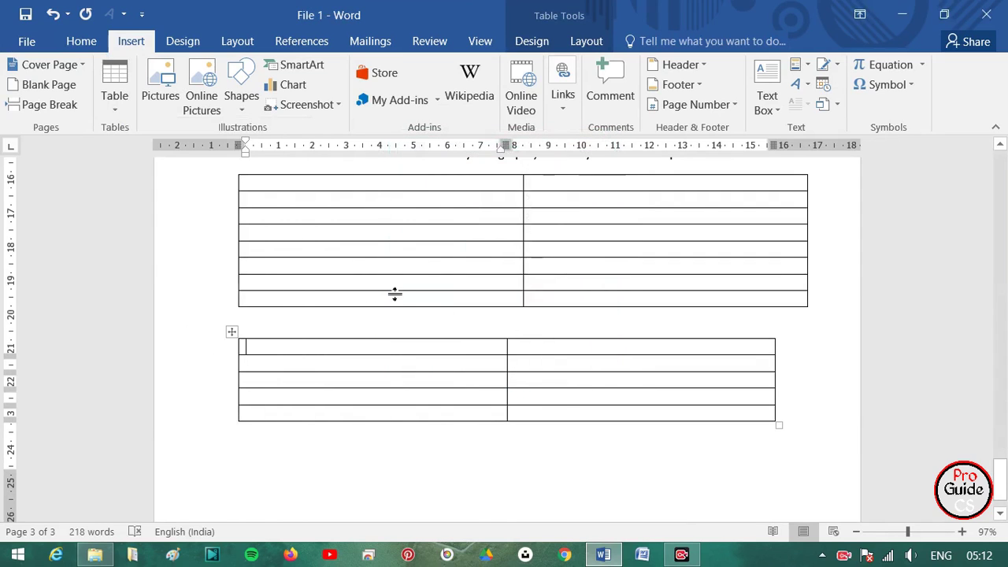
left_click(113, 98)
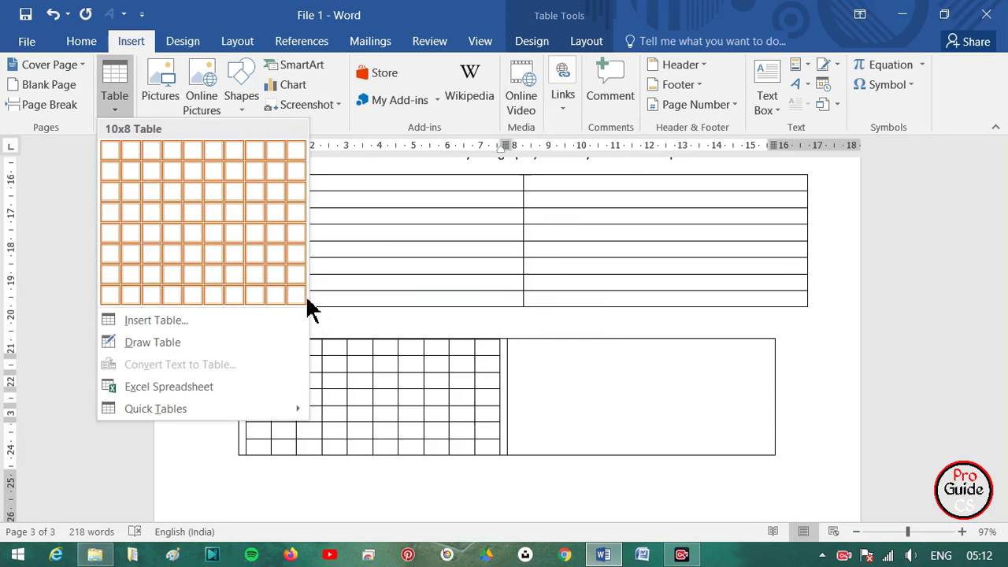
left_click(214, 321)
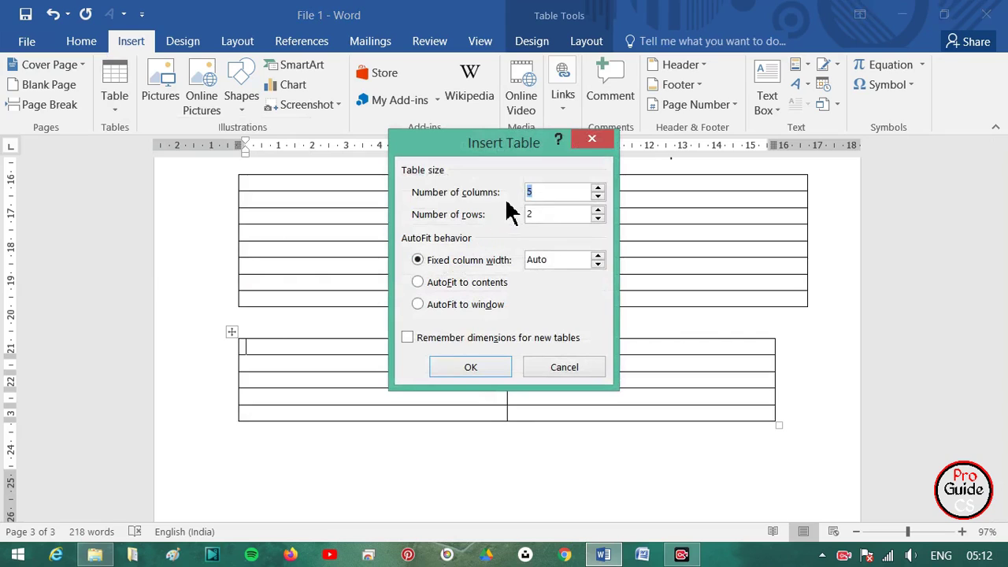
left_click(550, 360)
scroll(711, 388, "down", 1)
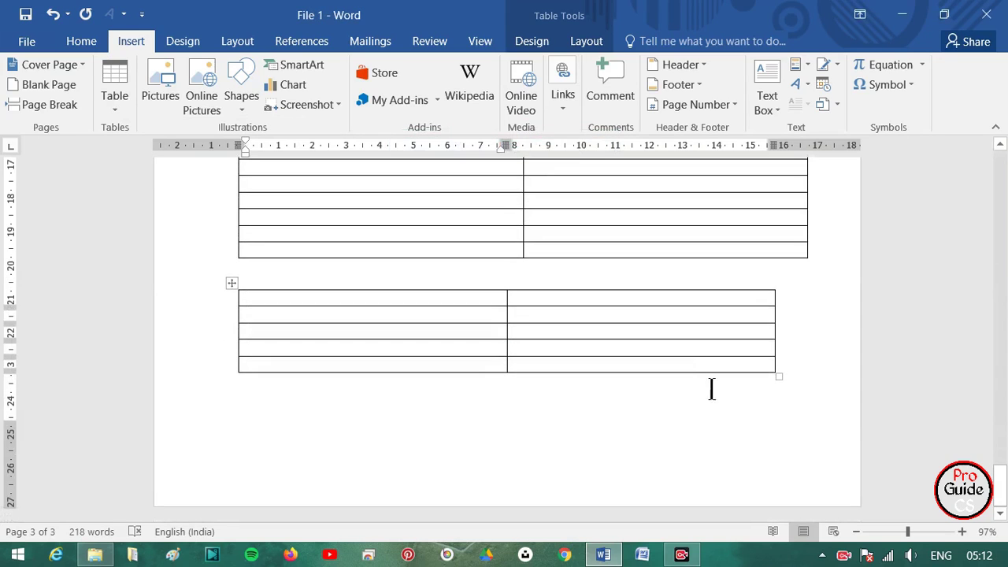
left_click_drag(779, 382, 819, 356)
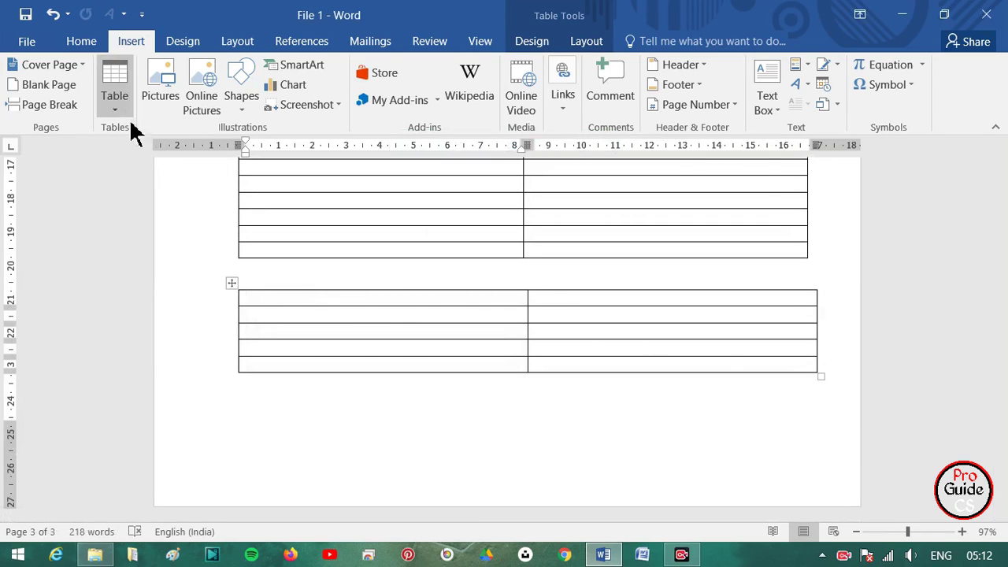
Step: Place the cursor below the second table and show the Table insertion options
left_click(267, 388)
left_click(118, 106)
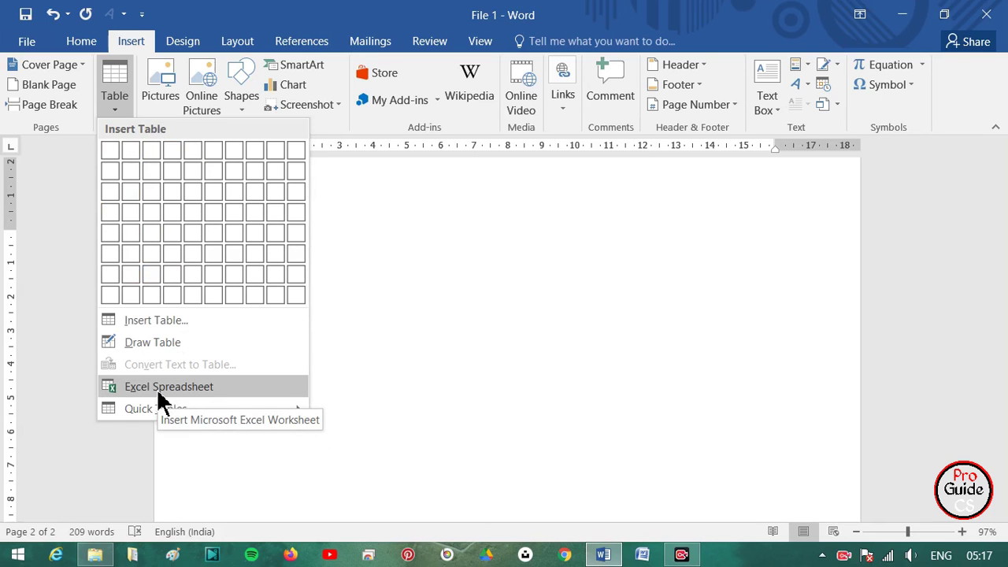
Step: Insert an embedded Excel spreadsheet, select cell A2, then return to the Word document
left_click(161, 399)
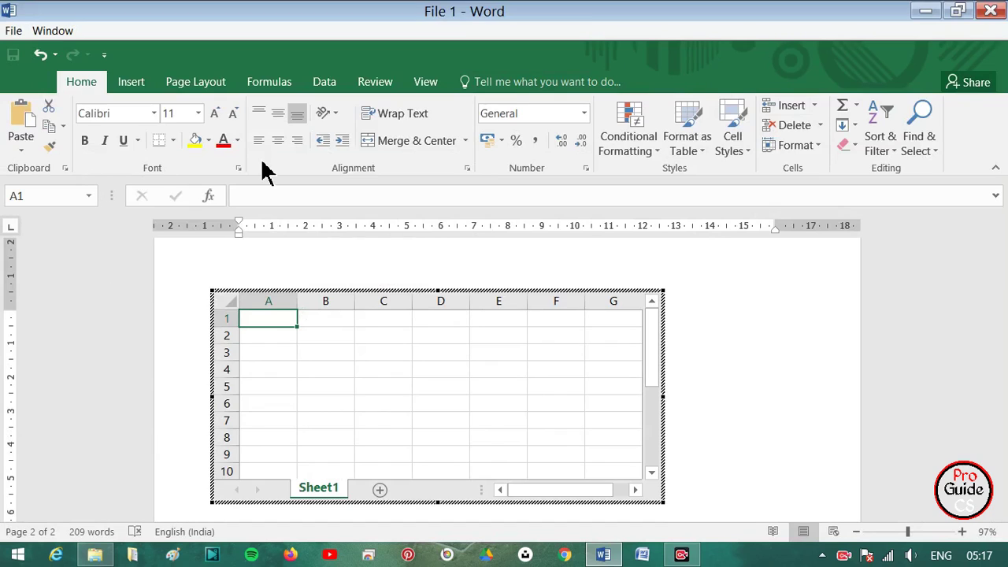
left_click(131, 82)
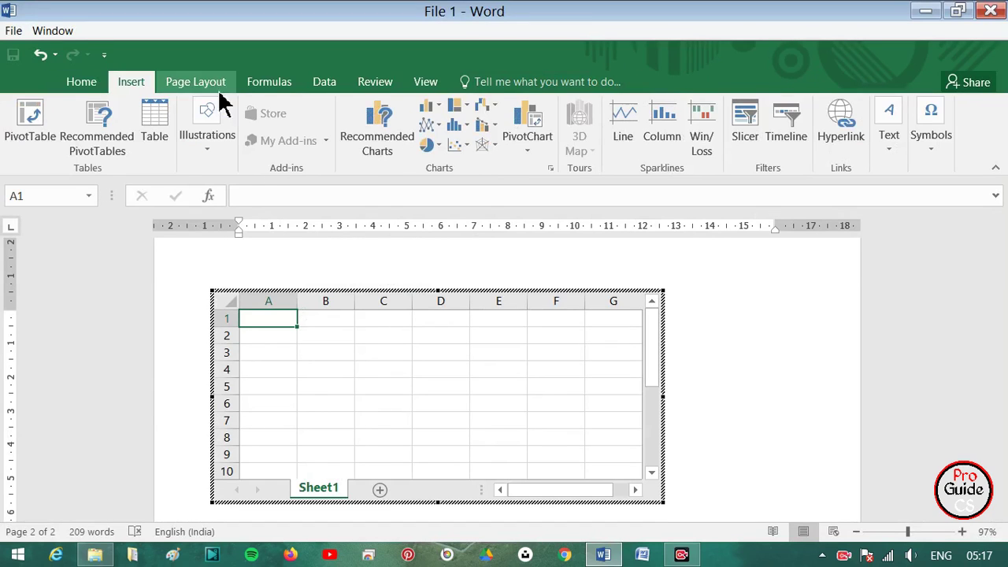
left_click(373, 319)
left_click(268, 334)
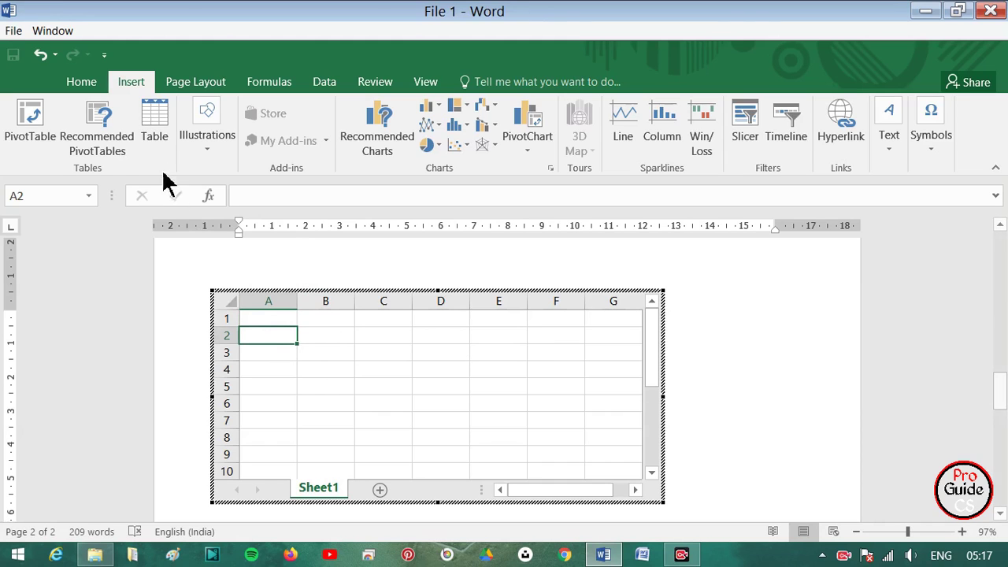
left_click(82, 82)
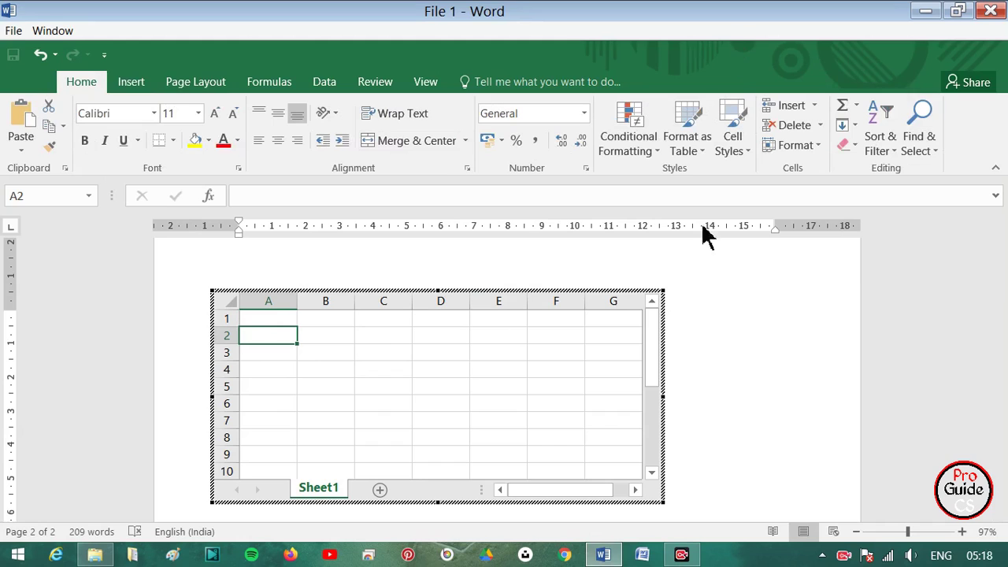
left_click(703, 302)
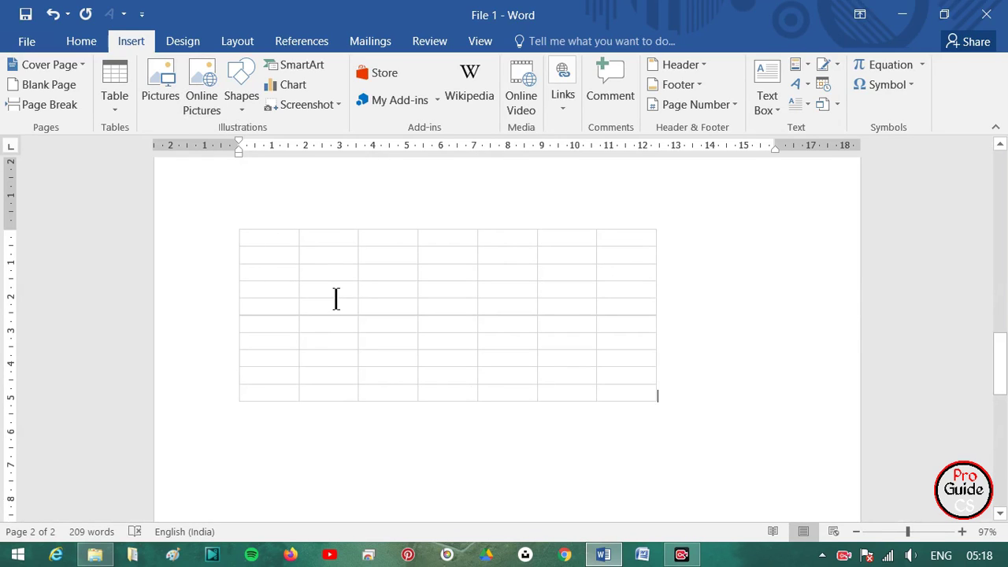
Step: Edit the embedded sheet and fill row 2 with a student's name, 22 and 23
left_click(426, 282)
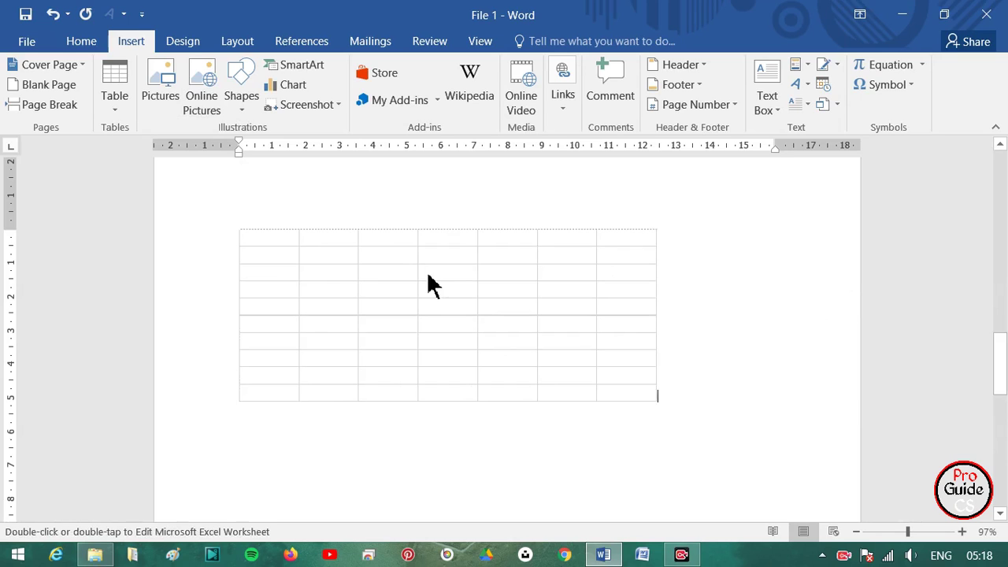
double_click(276, 244)
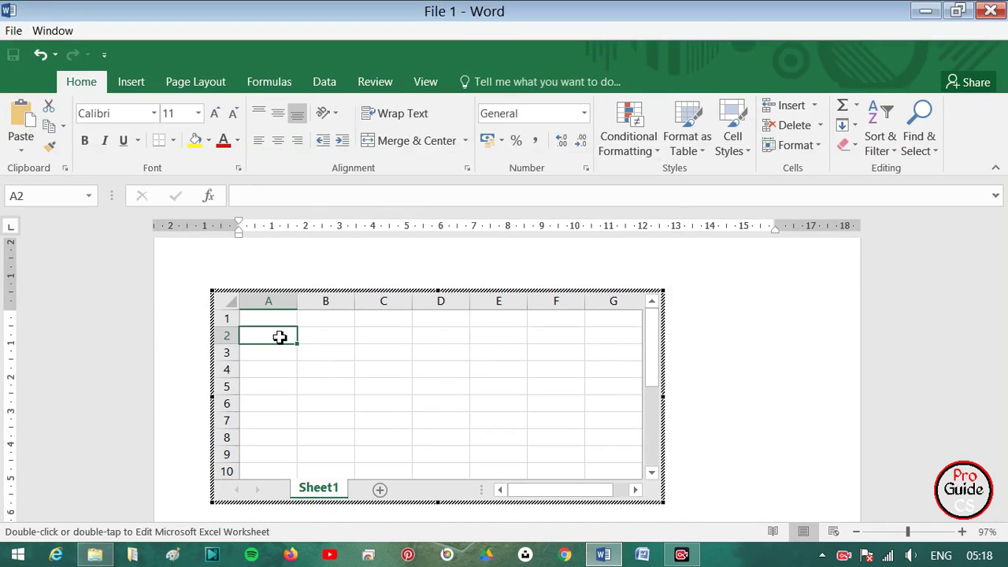
type("Shivam")
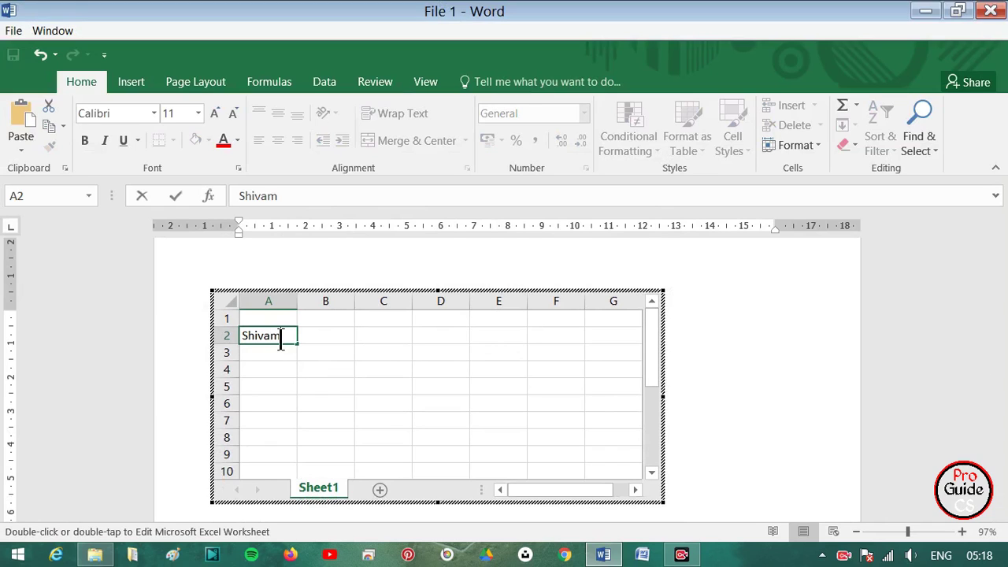
left_click(329, 334)
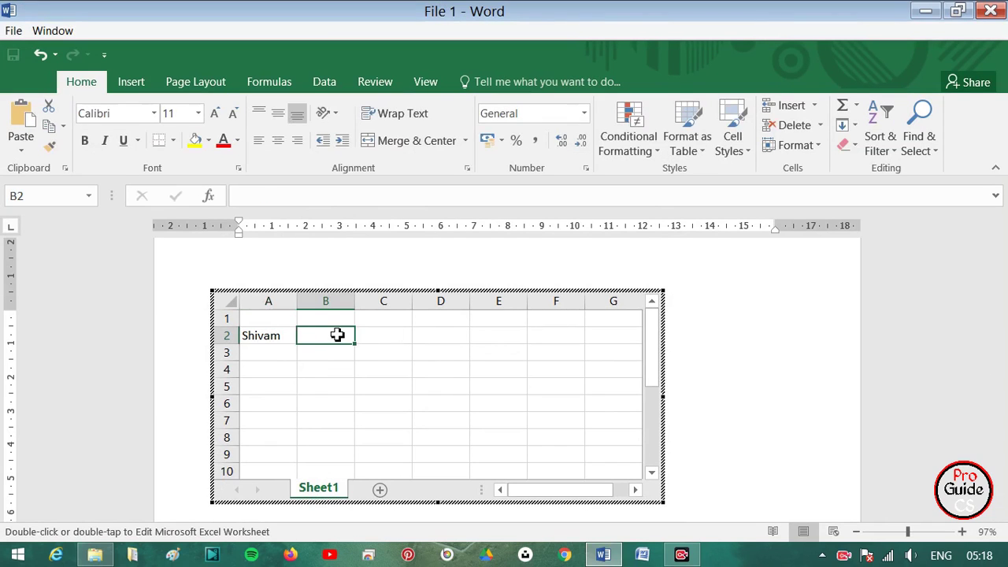
type("22")
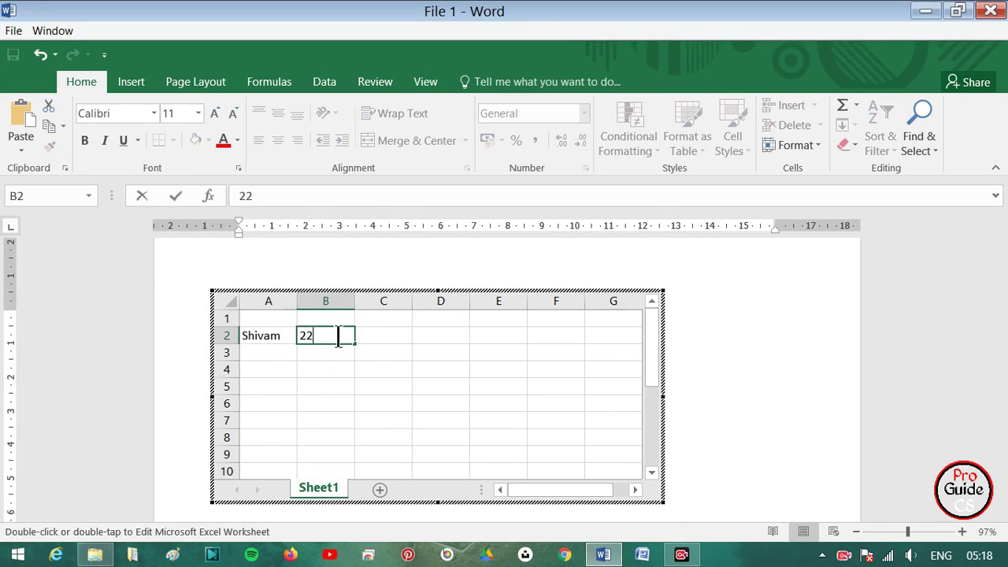
left_click(372, 337)
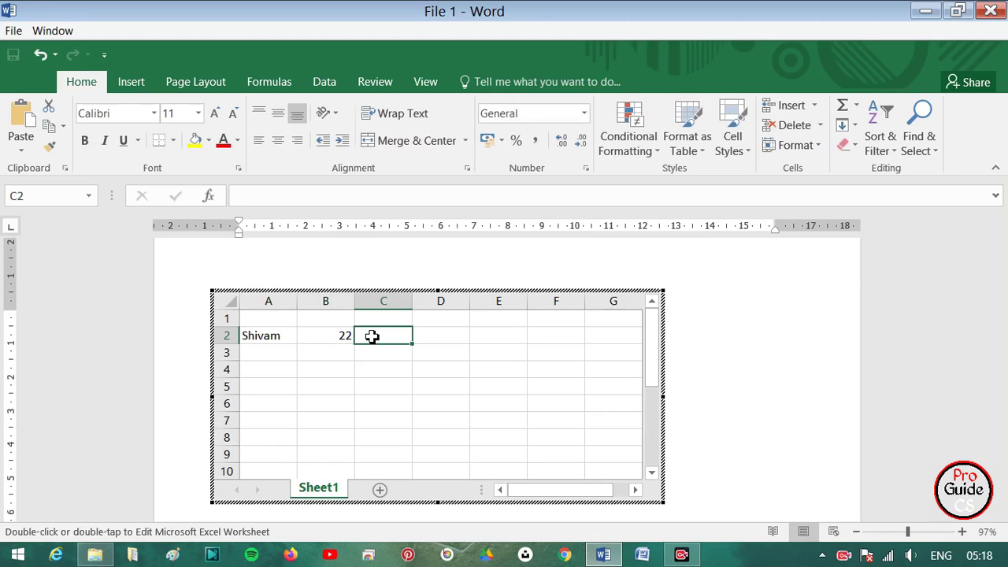
type("23")
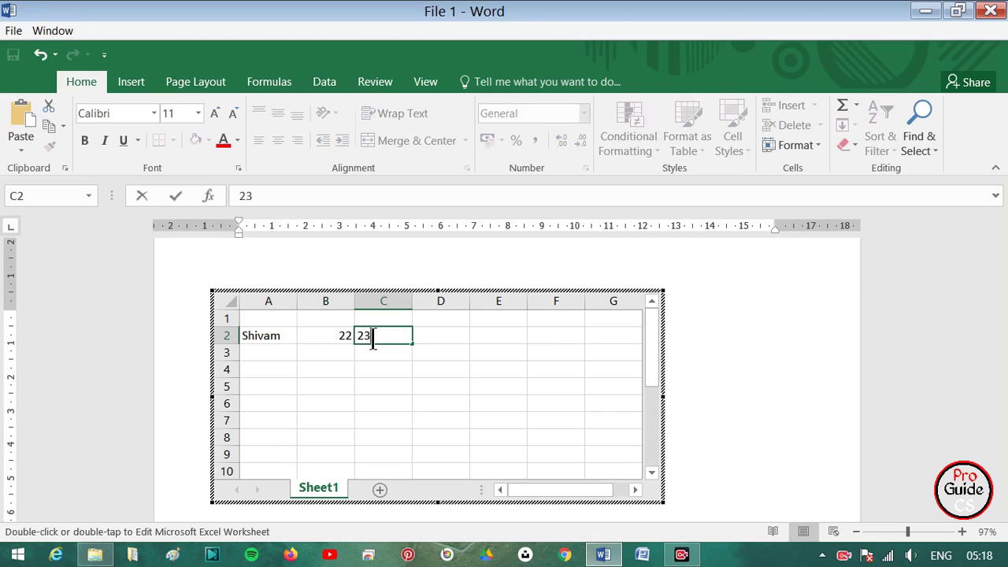
left_click(447, 337)
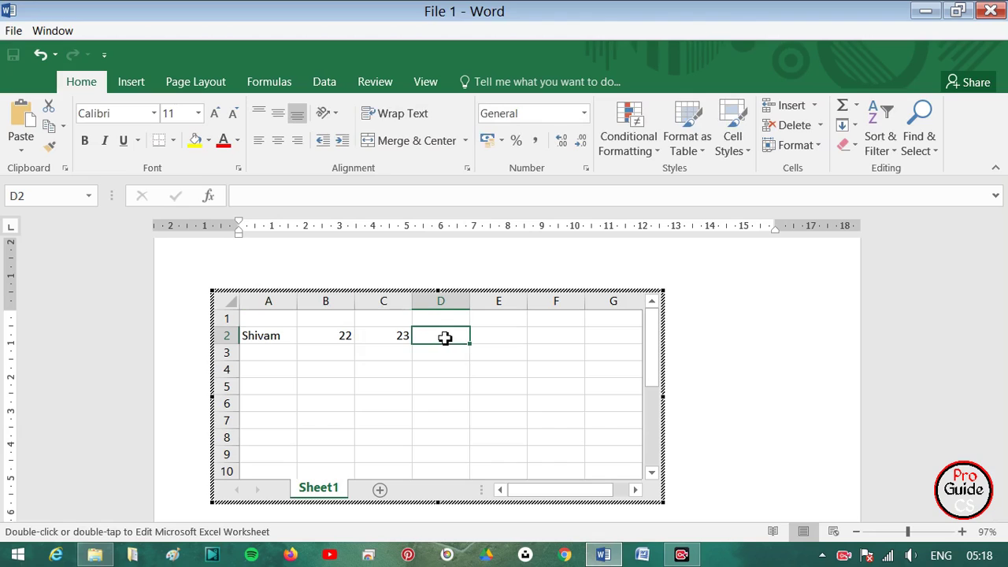
Step: Enter the headers Name, Eng, hindi and Total across cells A1 to D1
left_click(278, 319)
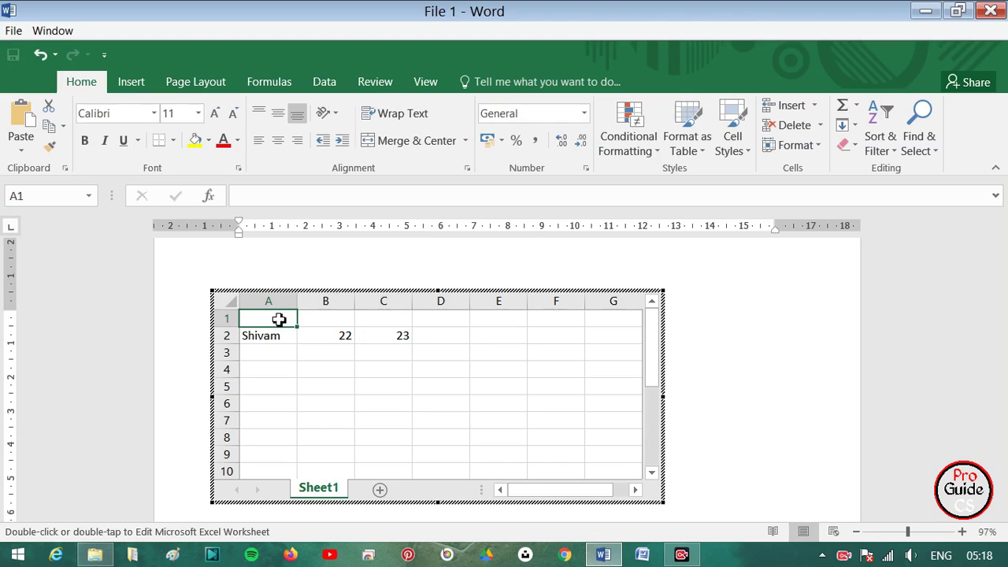
type("BN")
key("BackSpace")
key("BackSpace")
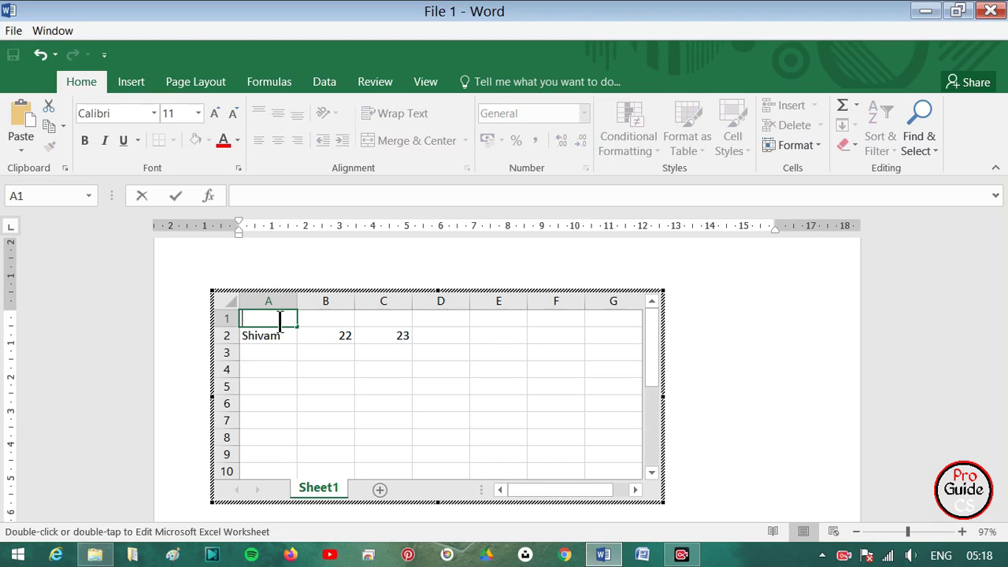
type("M")
key("BackSpace")
type("Name")
left_click(343, 321)
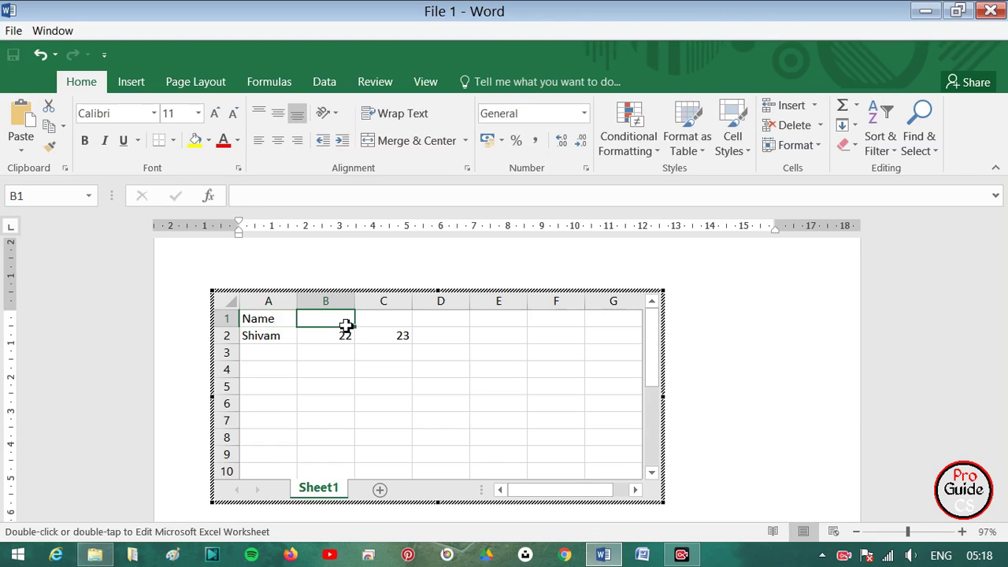
type("Eng")
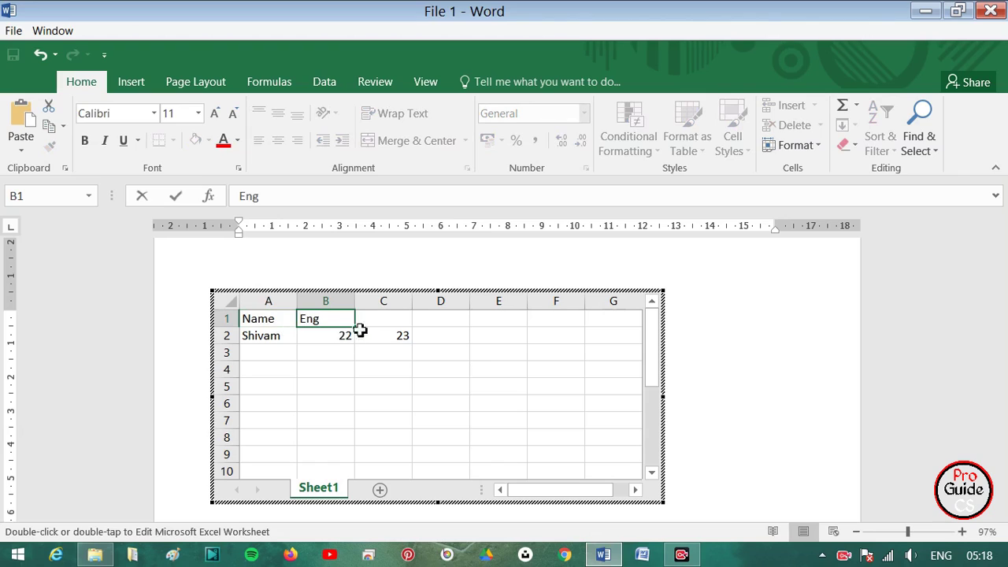
left_click(393, 332)
left_click(394, 323)
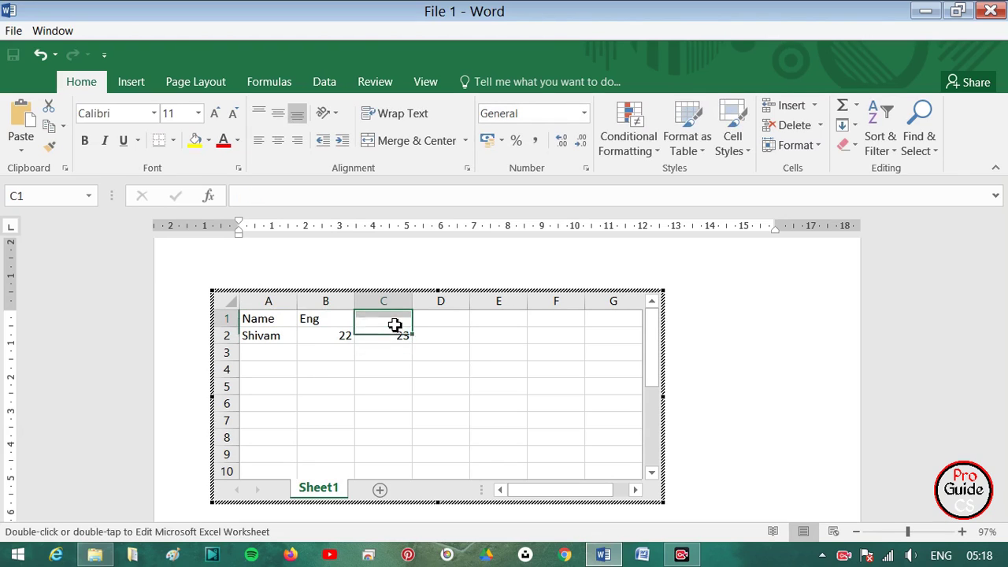
type("hin")
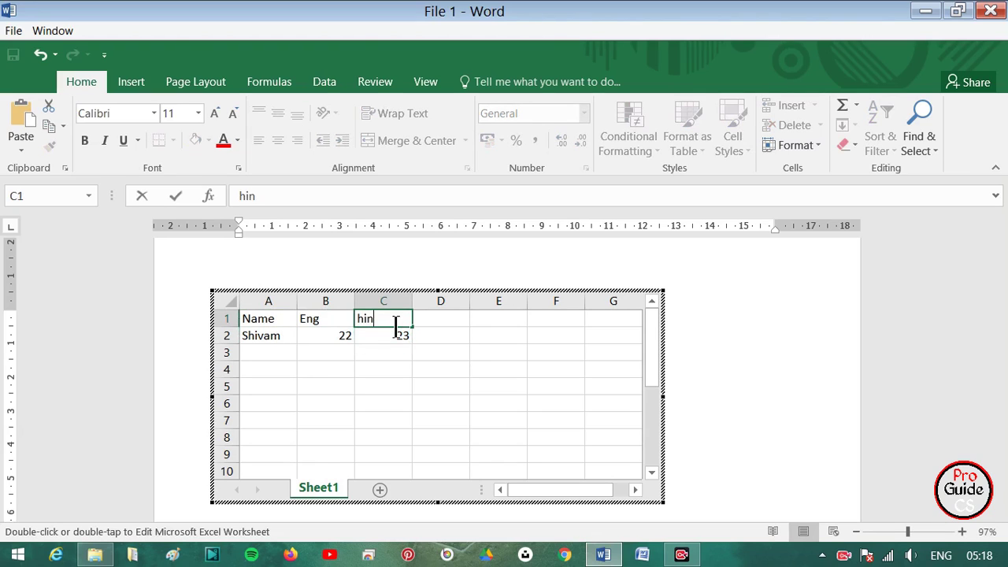
type("di")
left_click(440, 323)
type("Total")
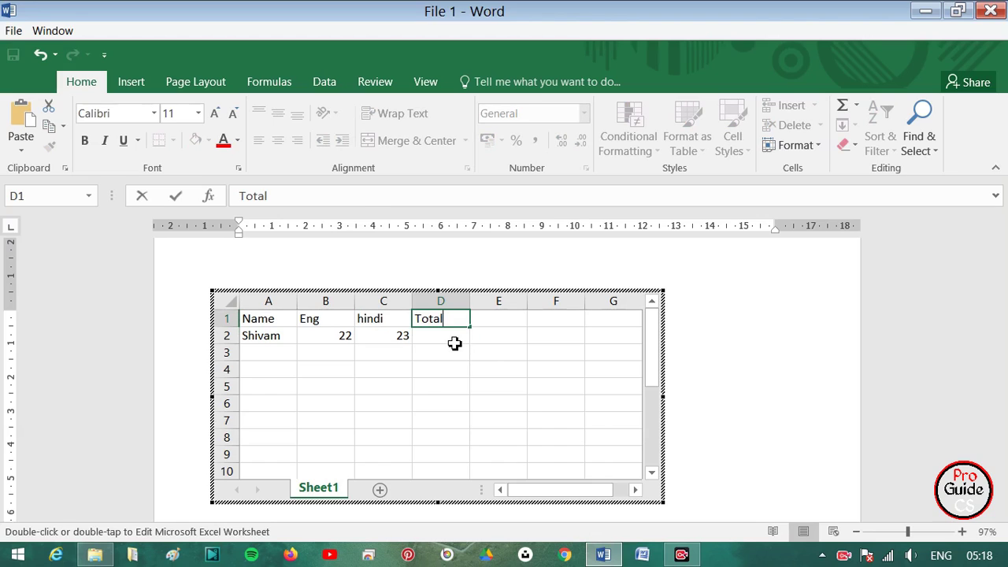
left_click(455, 345)
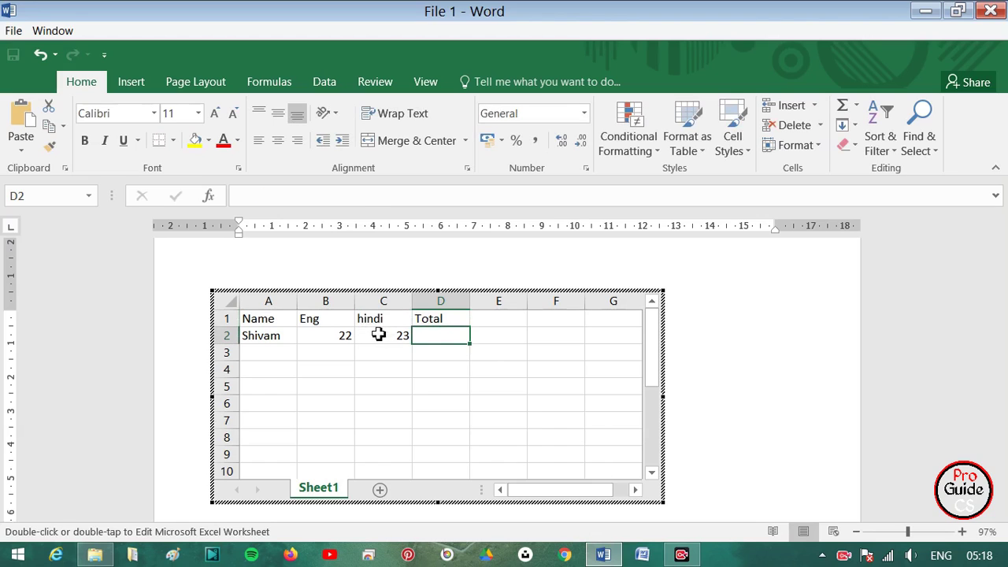
Step: Correct cell B2 back to 22, removing the stray plus sign
left_click(346, 339)
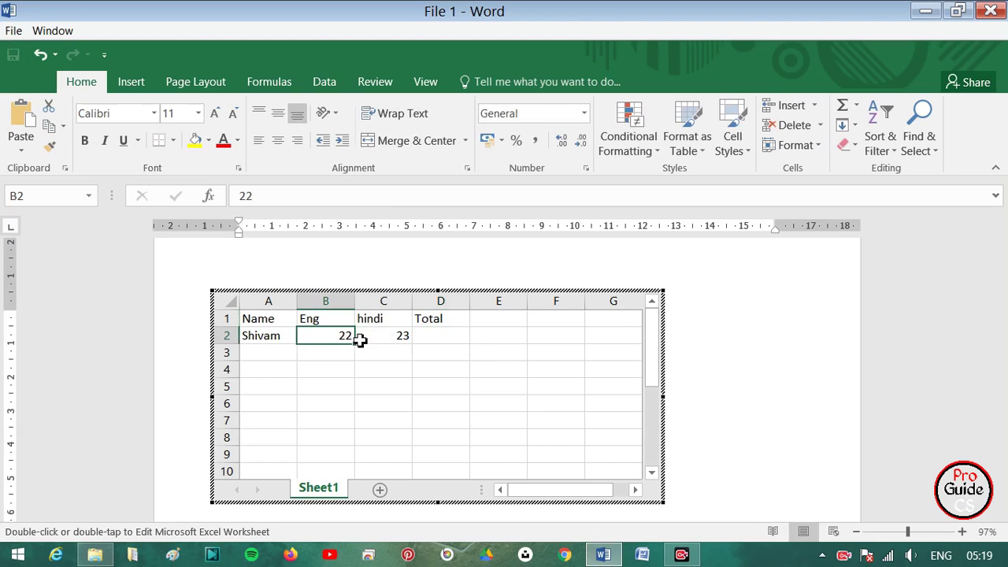
left_click(287, 196)
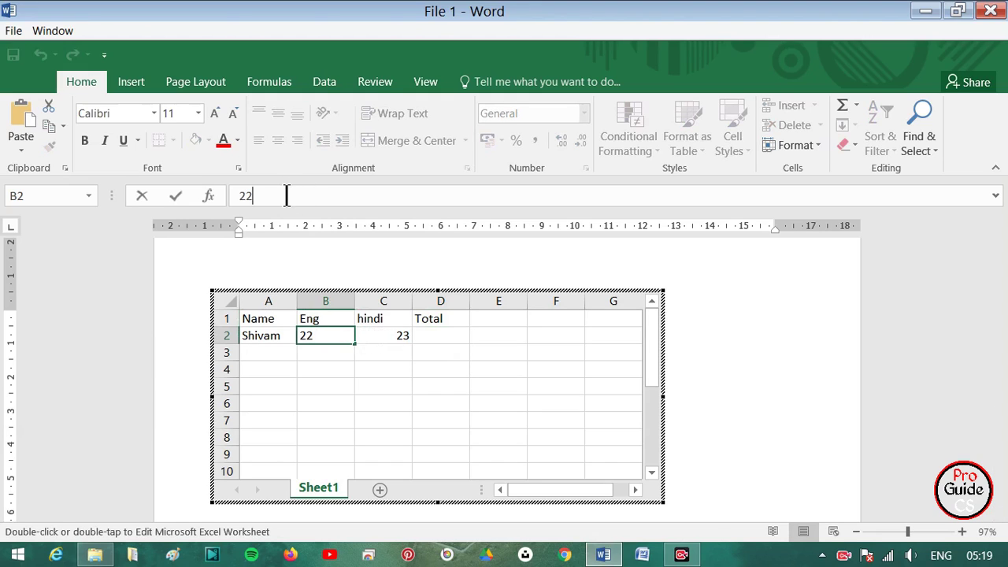
type("+")
left_click(383, 337)
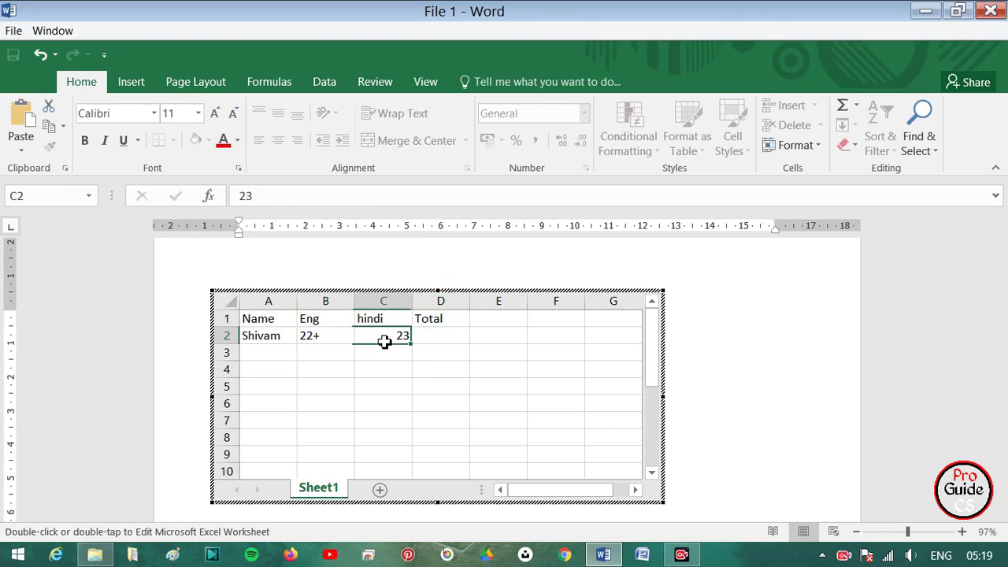
left_click(326, 337)
double_click(329, 340)
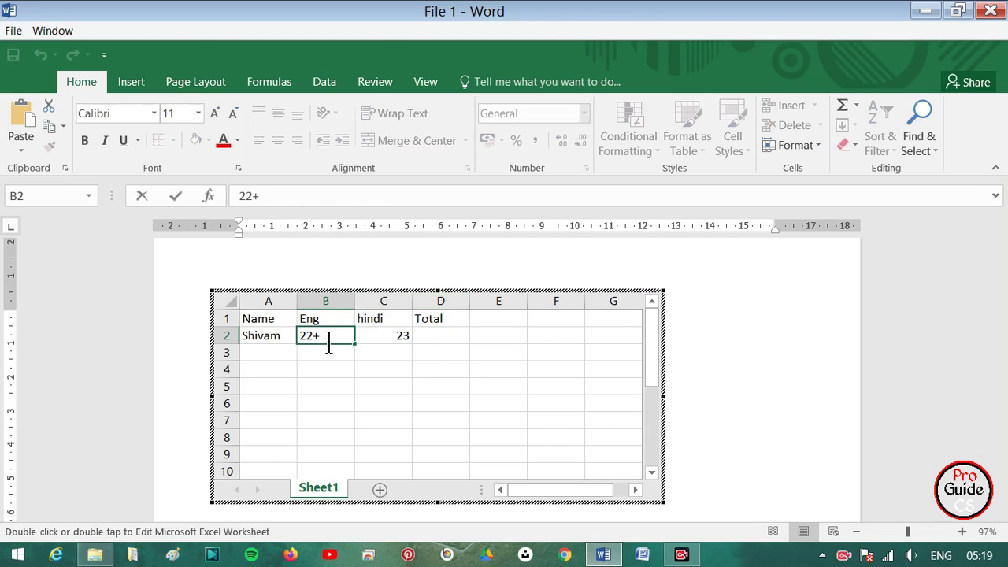
left_click(441, 337)
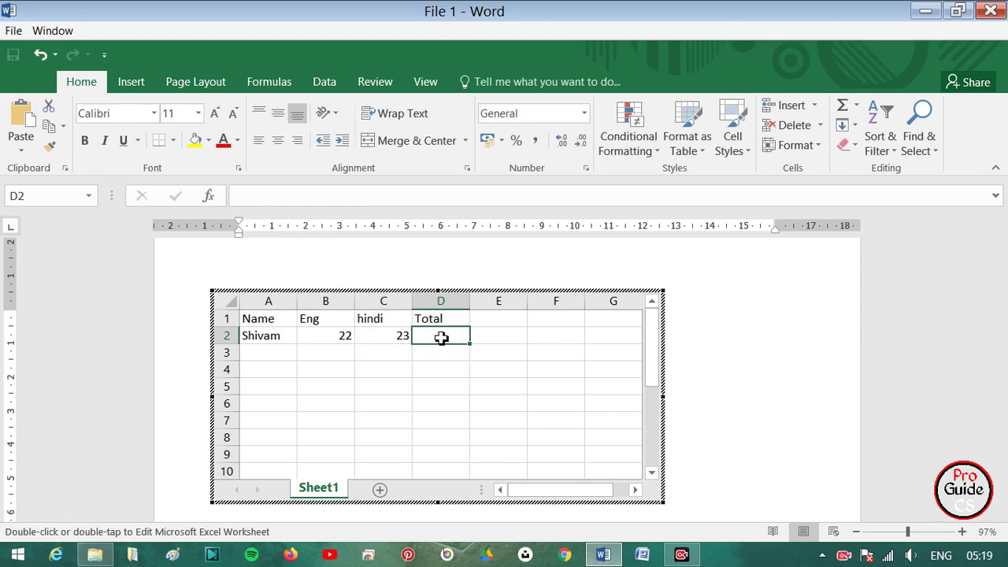
Step: Enter =SUM(B2+C2) in cell D2 so the Total shows 45
type("=")
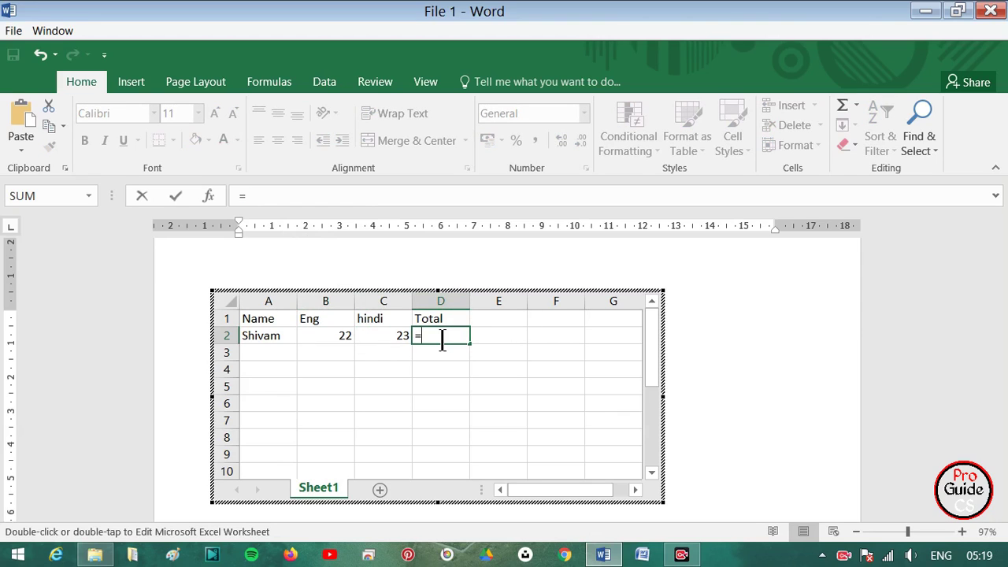
type("SUN")
key("BackSpace")
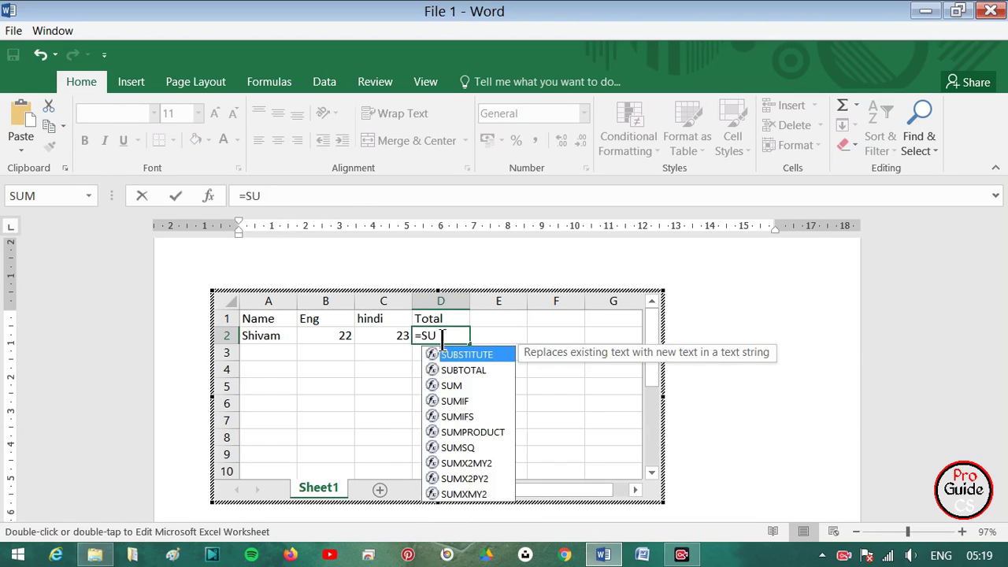
left_click(454, 386)
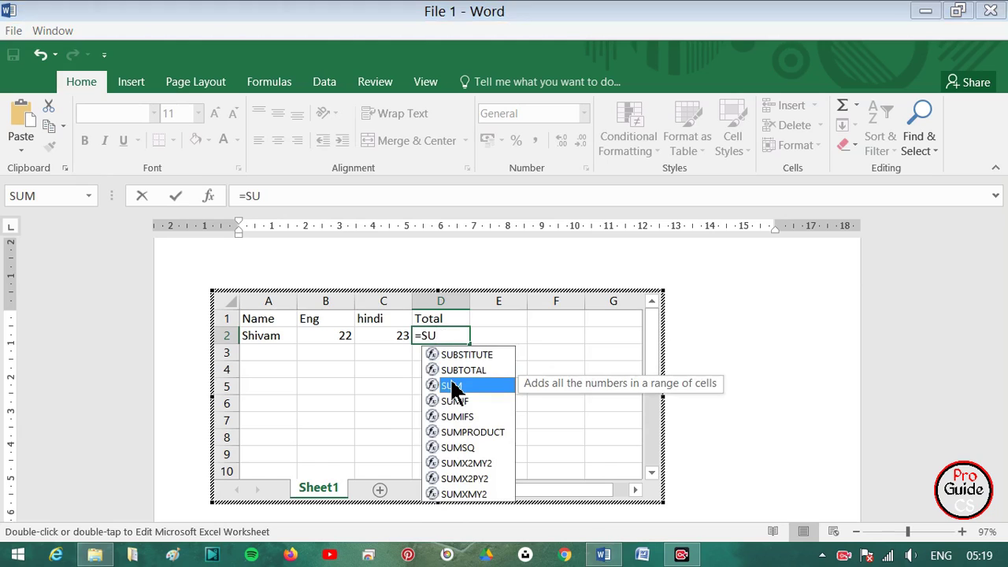
key("Return")
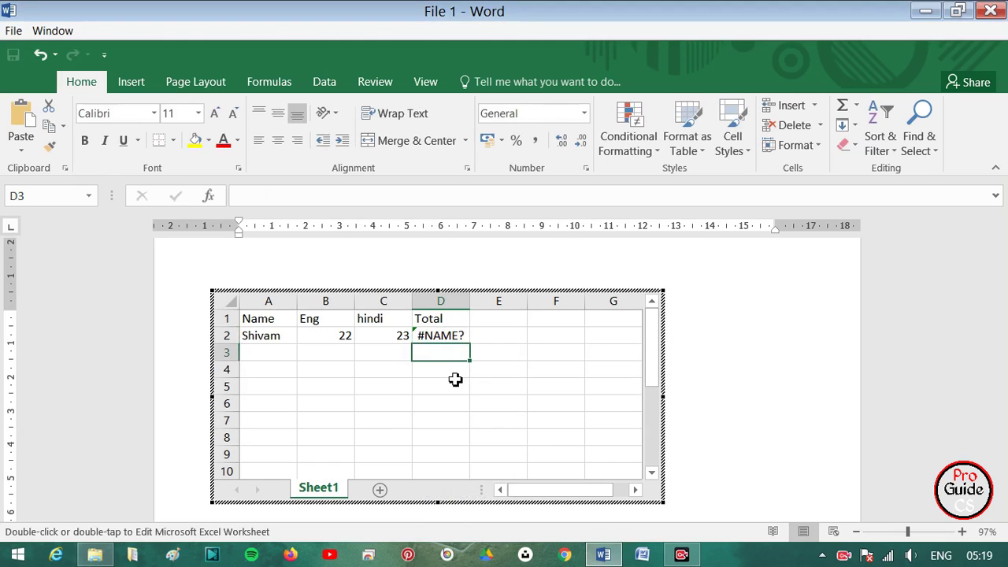
double_click(460, 339)
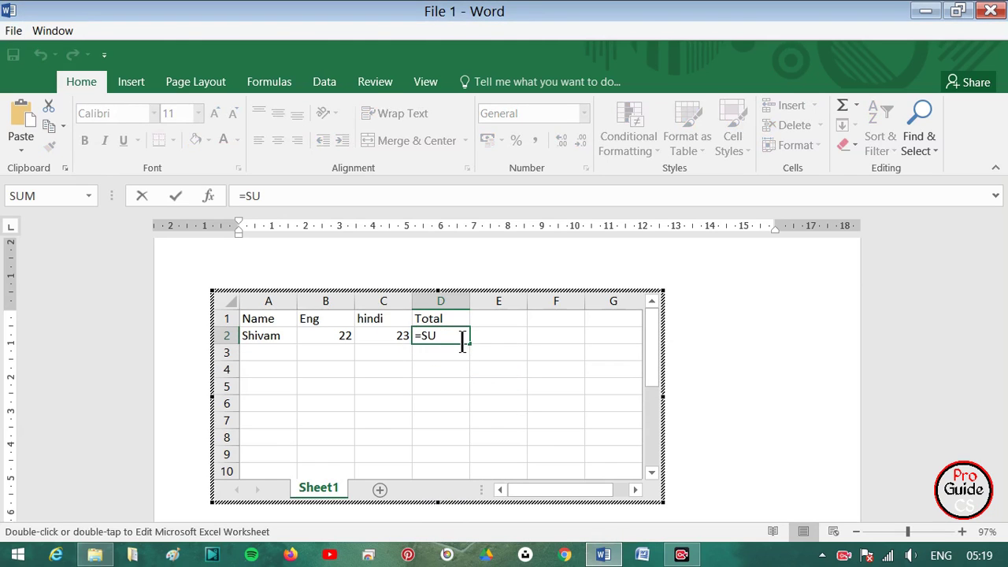
type("M(")
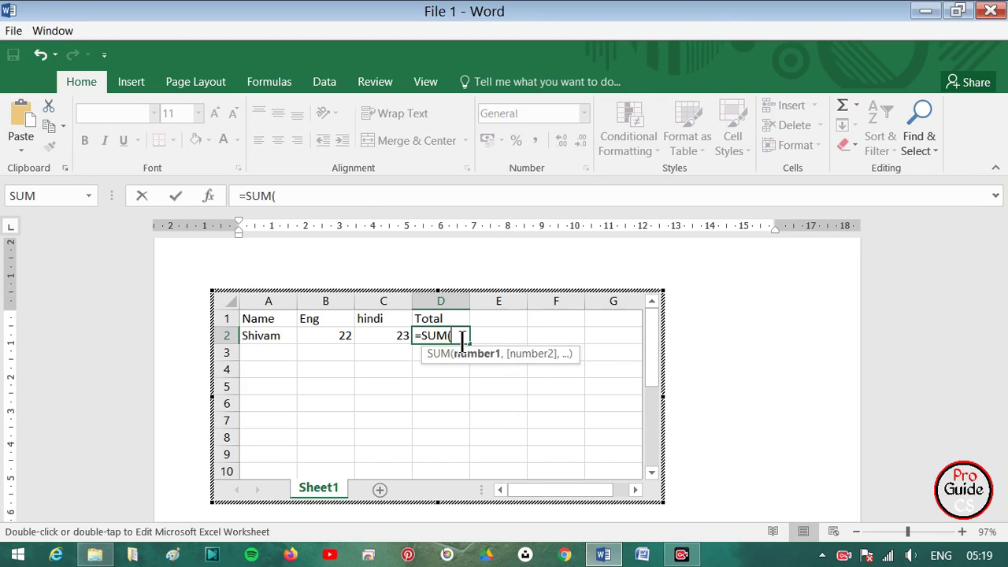
left_click(337, 336)
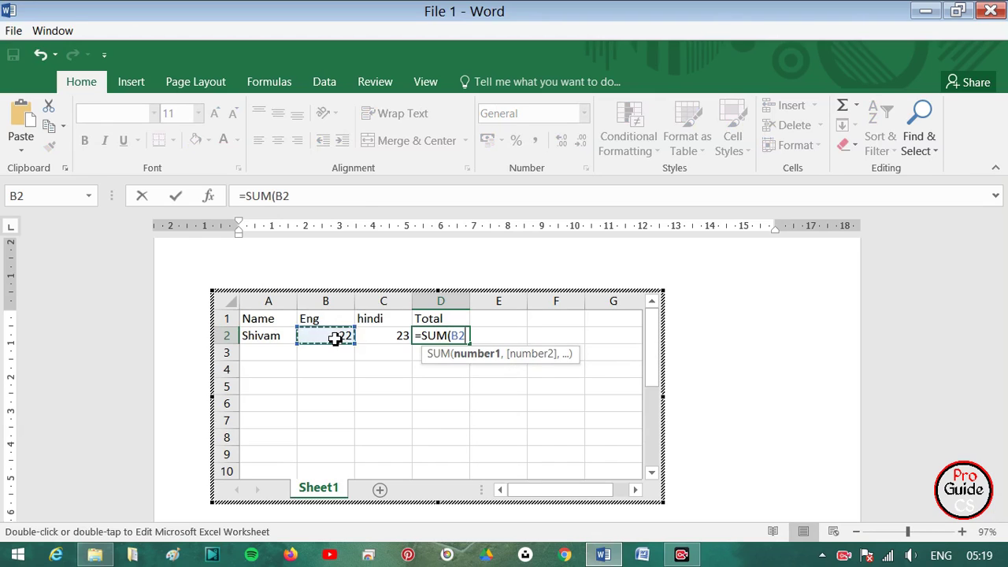
type("+")
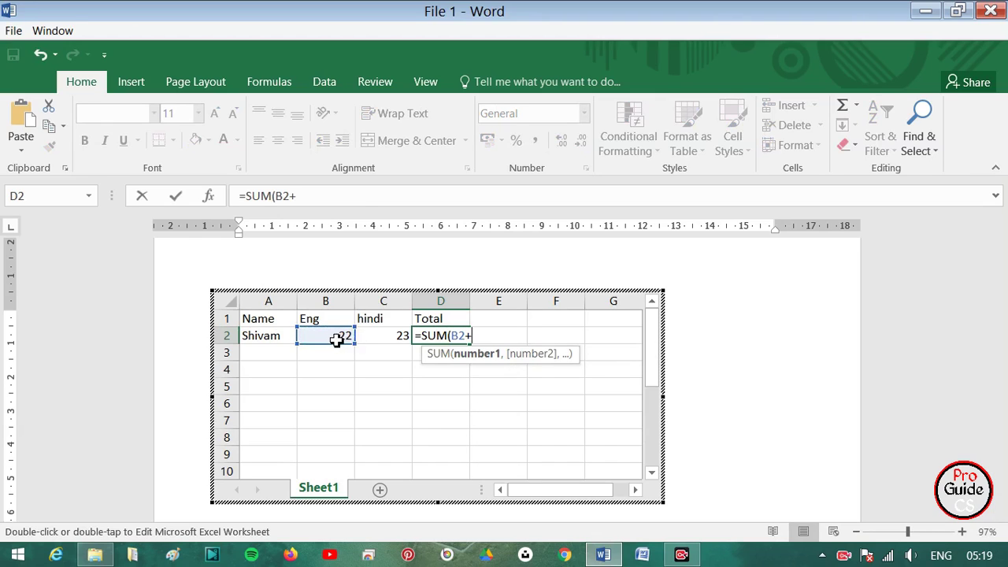
left_click(383, 338)
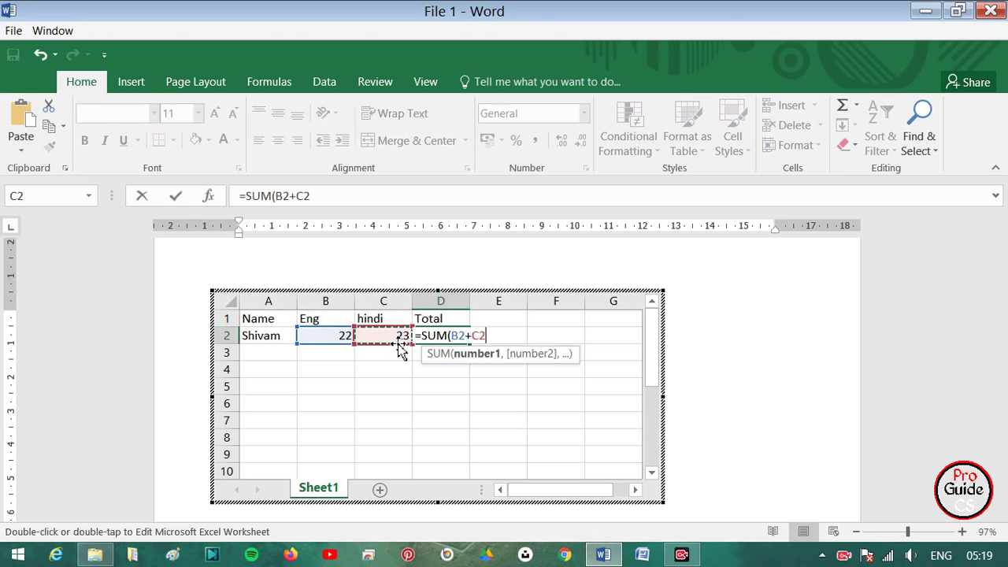
key("Return")
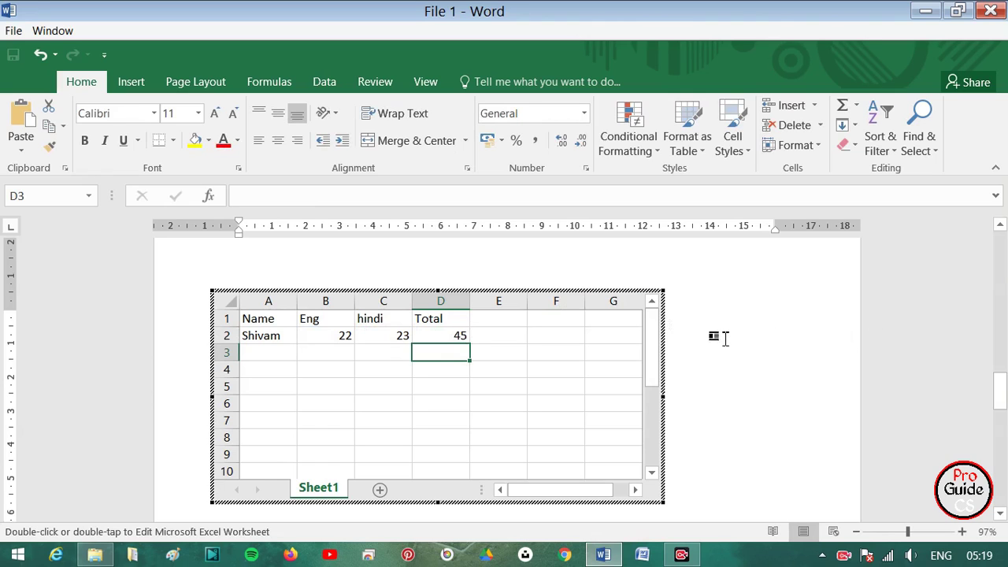
Step: Exit the embedded sheet's editing mode and move to the empty line below it
left_click(795, 349)
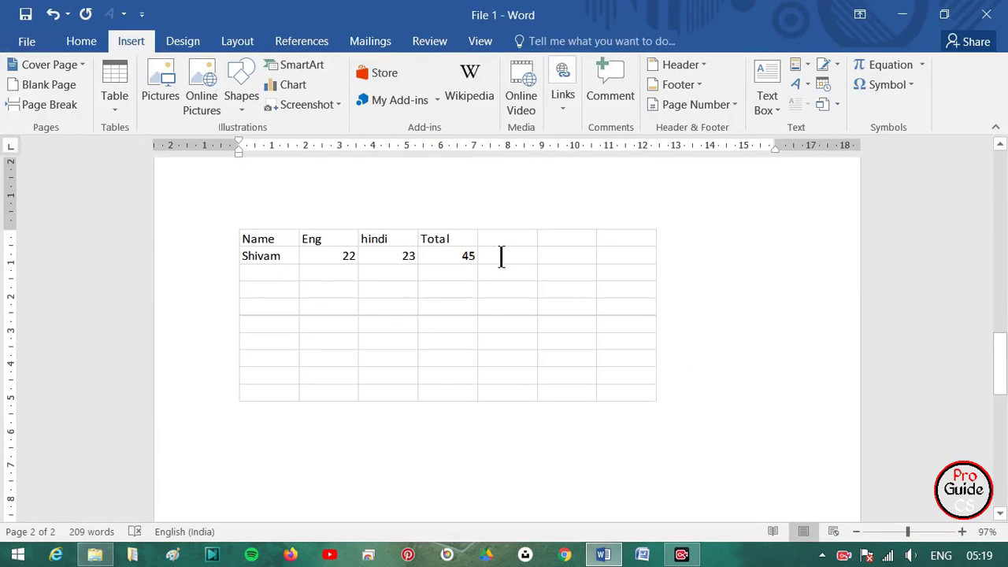
double_click(433, 260)
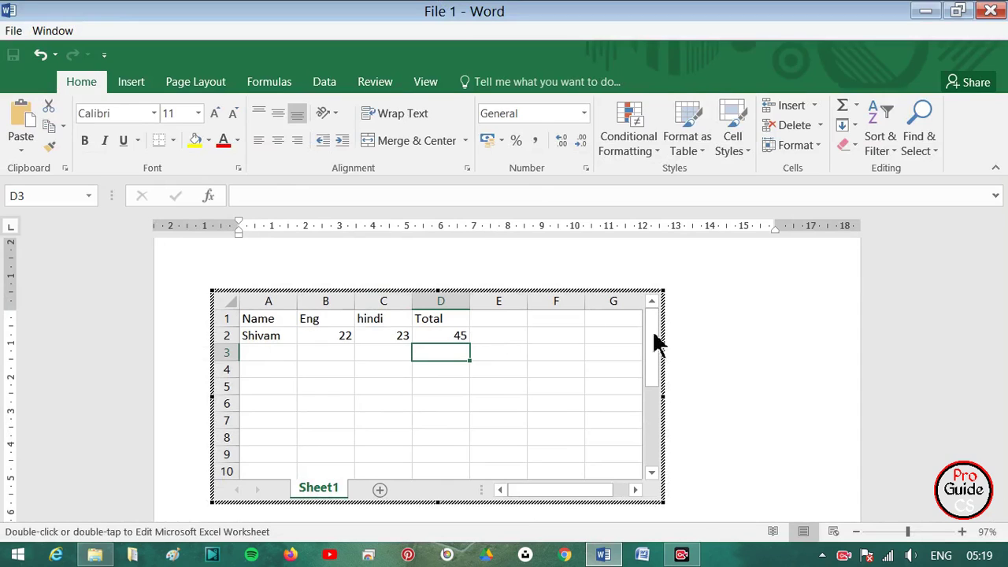
left_click(758, 305)
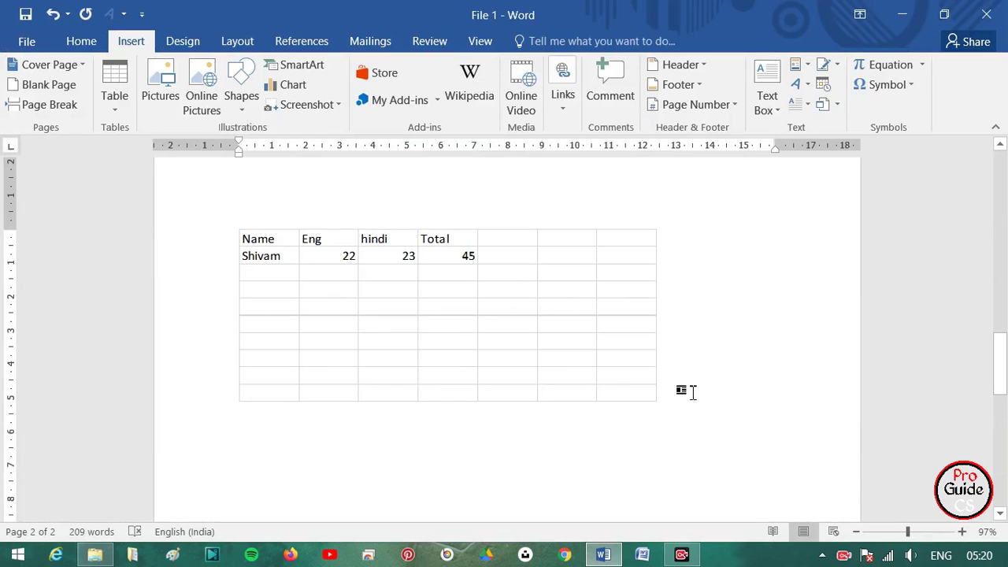
key("Down")
Step: Insert the Calendar 1 quick table below the embedded sheet
left_click(116, 106)
mouse_move(155, 408)
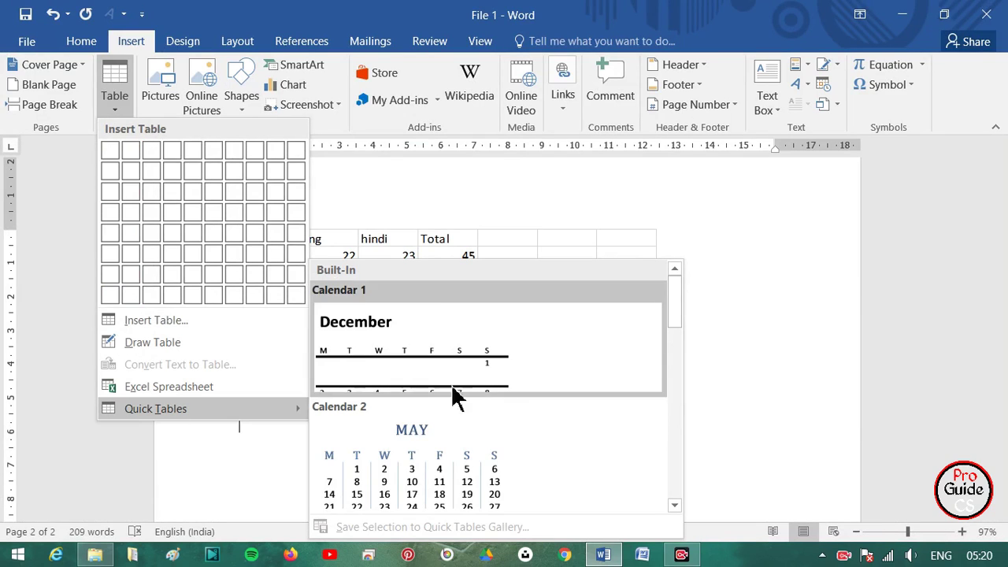
scroll(480, 398, "down", 5)
scroll(486, 392, "up", 5)
left_click(478, 382)
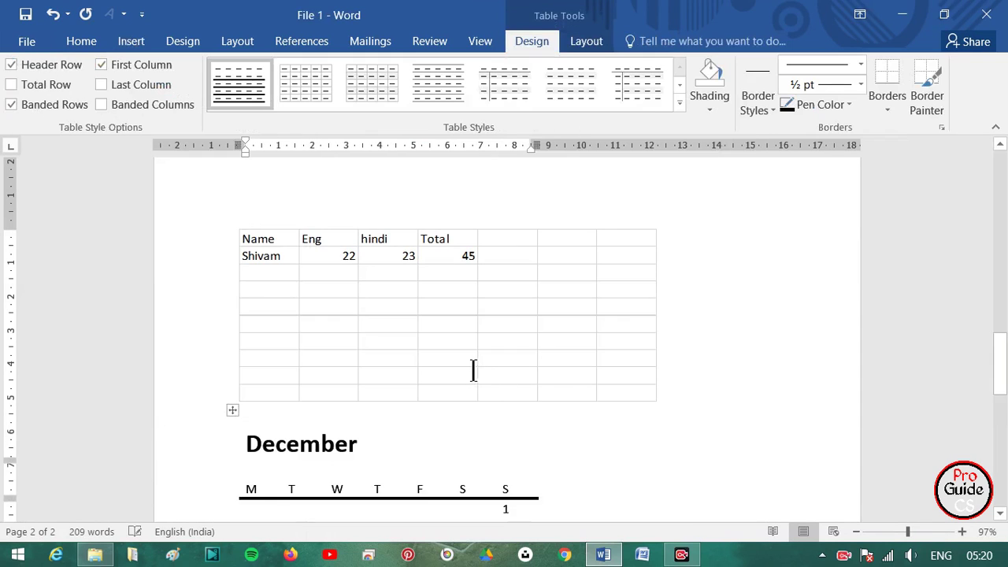
Step: Review the December calendar down to its final 30–31 row and the blank line beneath
scroll(472, 371, "down", 4)
scroll(472, 370, "down", 2)
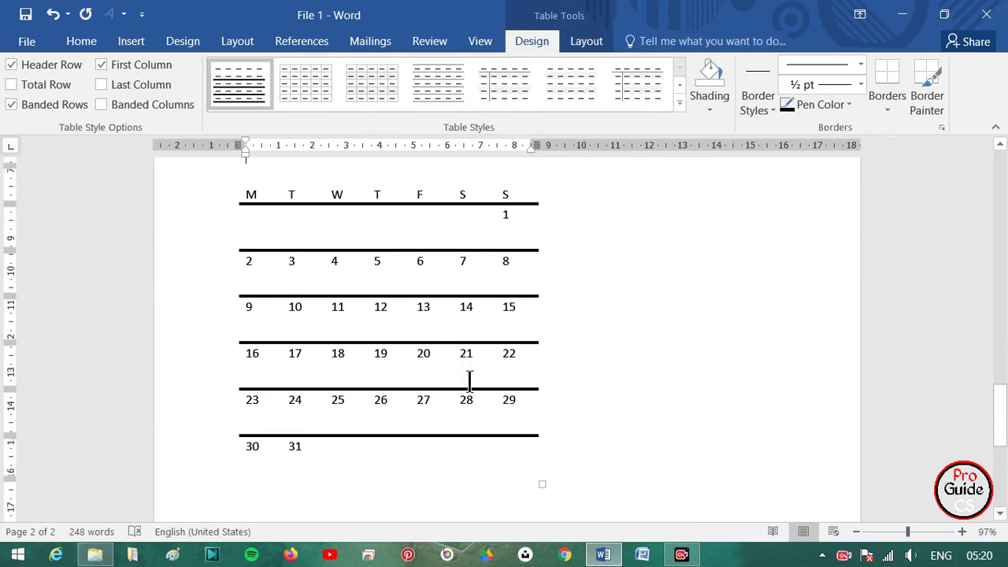
scroll(462, 376, "up", 2)
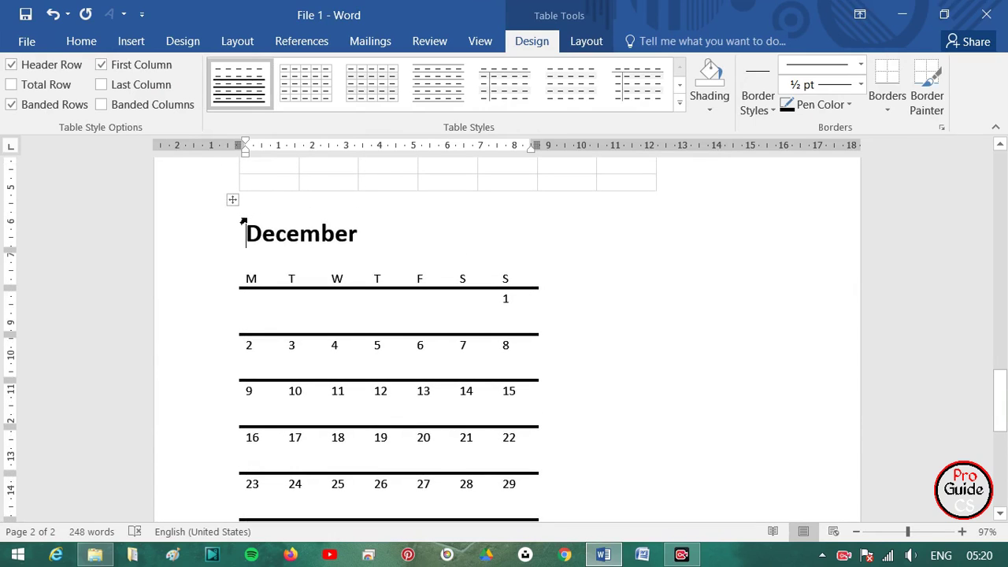
left_click(233, 202)
left_click(619, 360)
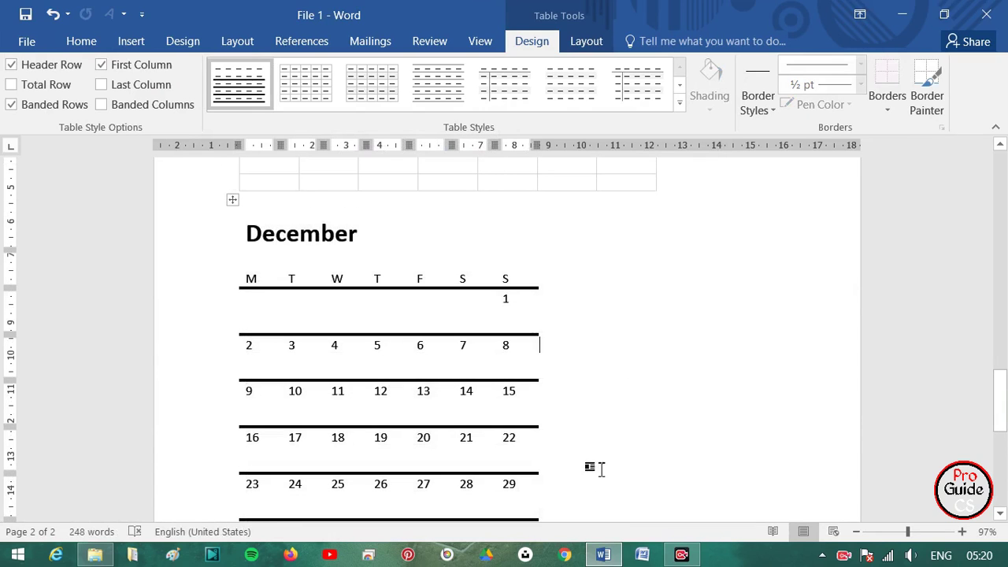
scroll(597, 501, "down", 1)
scroll(597, 501, "down", 3)
Step: Below the calendar, insert the With Subheads 1 quick table
left_click(445, 422)
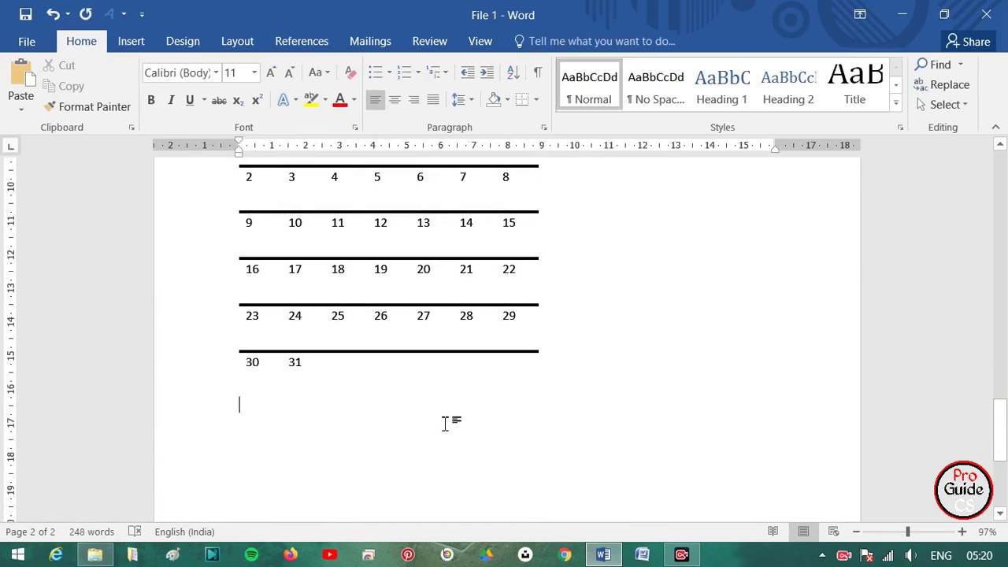
left_click(142, 44)
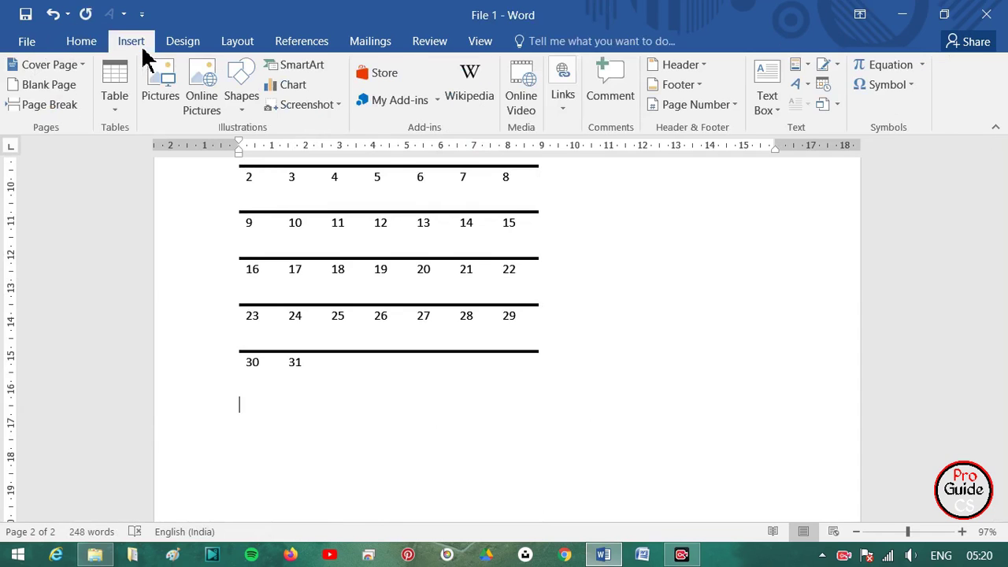
left_click(118, 118)
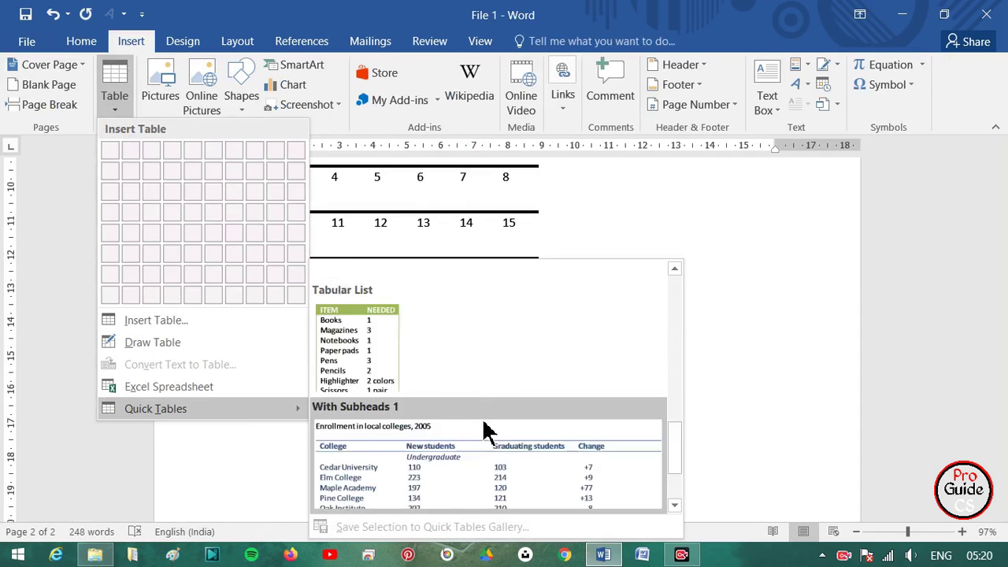
scroll(484, 427, "down", 2)
left_click(466, 349)
scroll(540, 409, "down", 3)
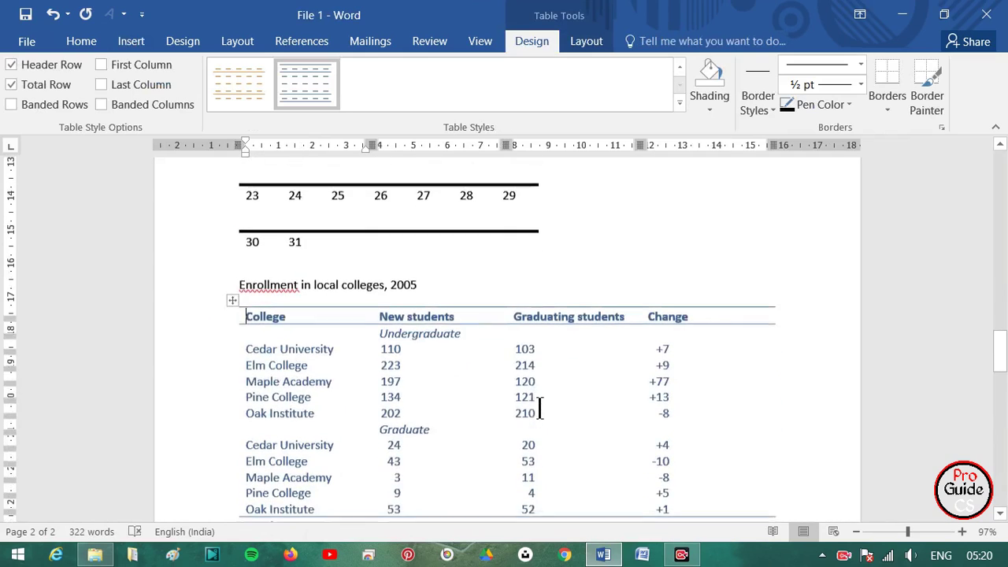
Step: Add a blank paragraph after the enrollment title and move to the table's last row
left_click(494, 286)
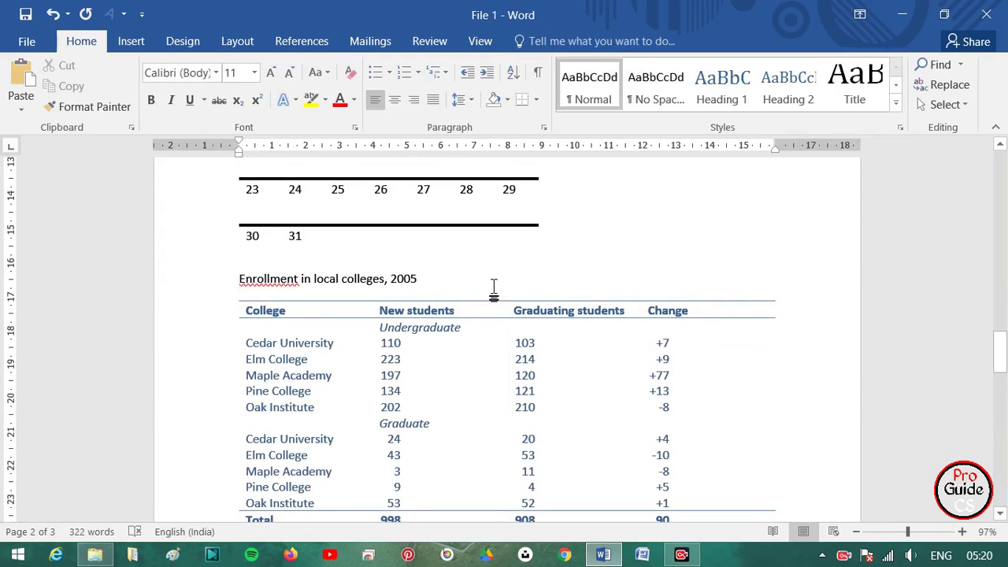
key("Return")
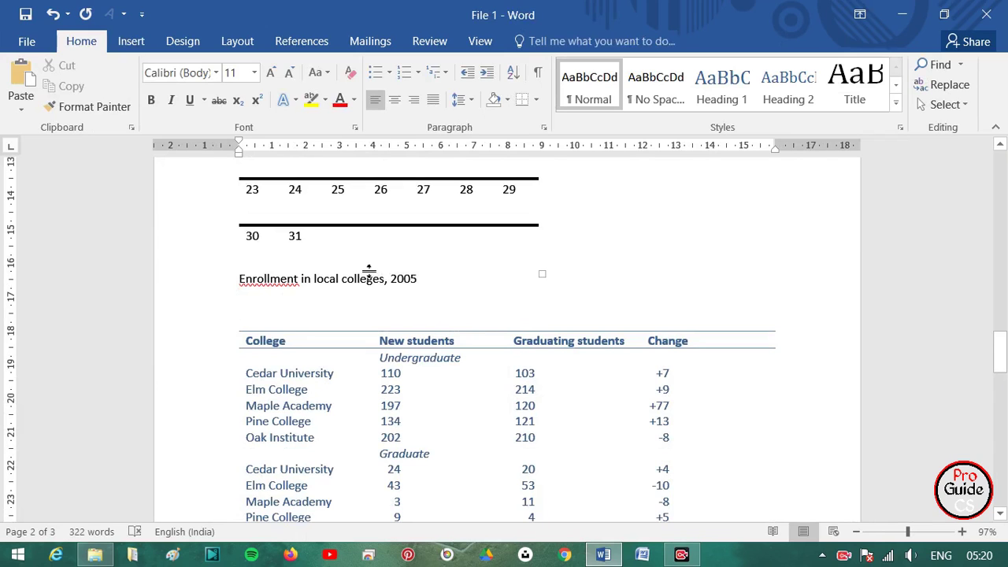
scroll(394, 292, "up", 3)
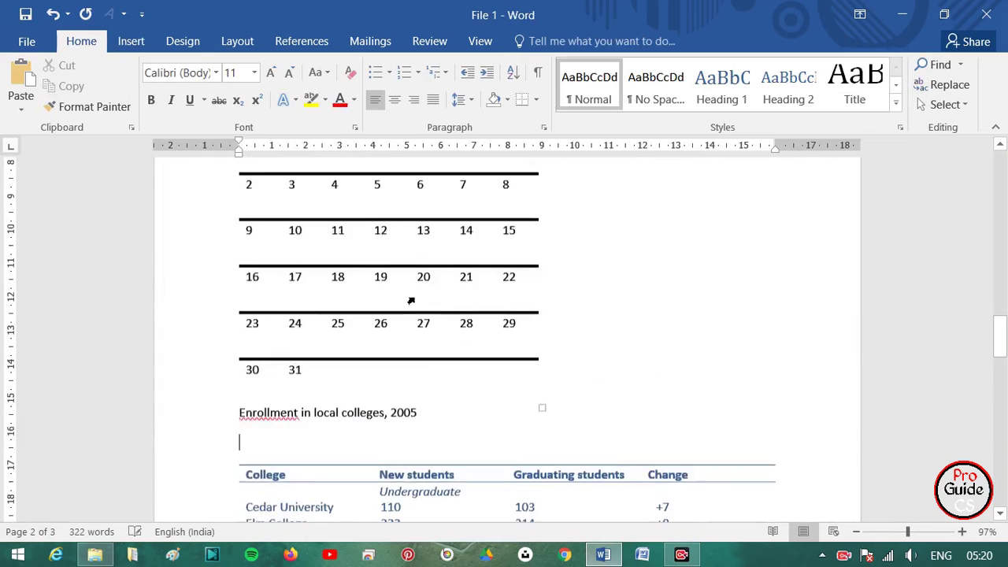
scroll(420, 314, "down", 4)
scroll(422, 329, "down", 3)
left_click(500, 409)
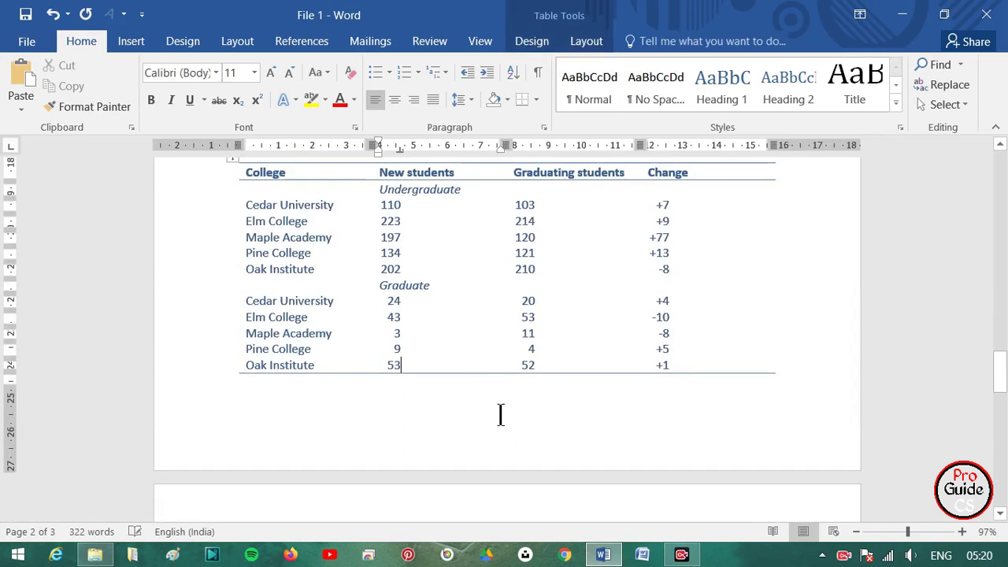
left_click(765, 378)
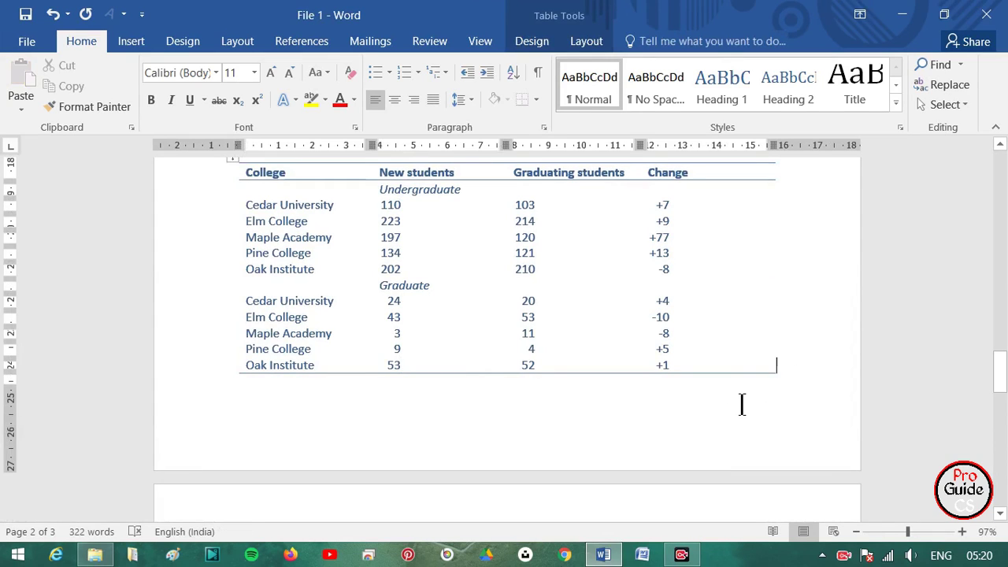
scroll(559, 459, "down", 3)
scroll(548, 462, "down", 7)
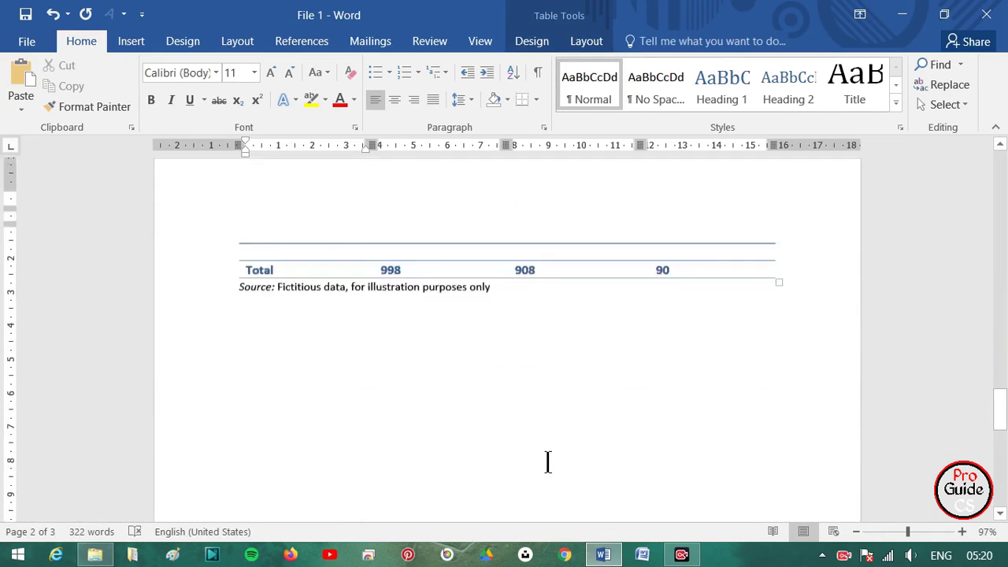
scroll(548, 462, "down", 3)
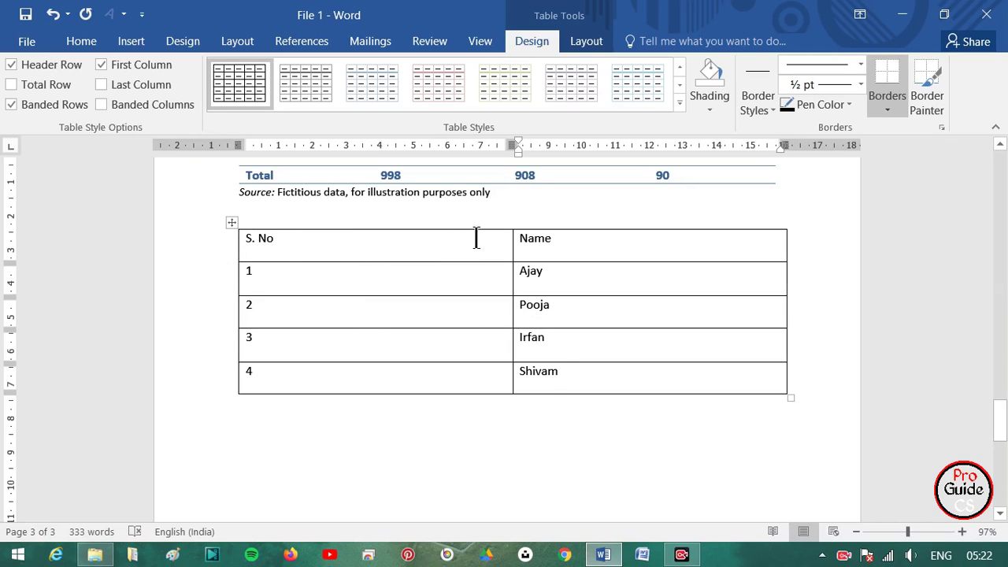
Step: Insert a 2-column, 5-row table below the Source line with S. No, Name and four numbered names
left_click(573, 213)
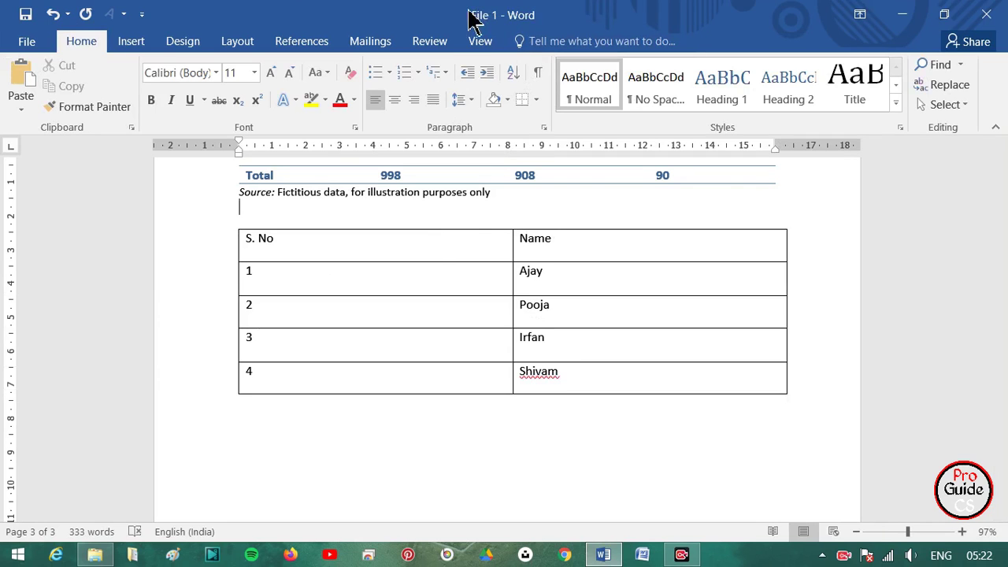
left_click(130, 44)
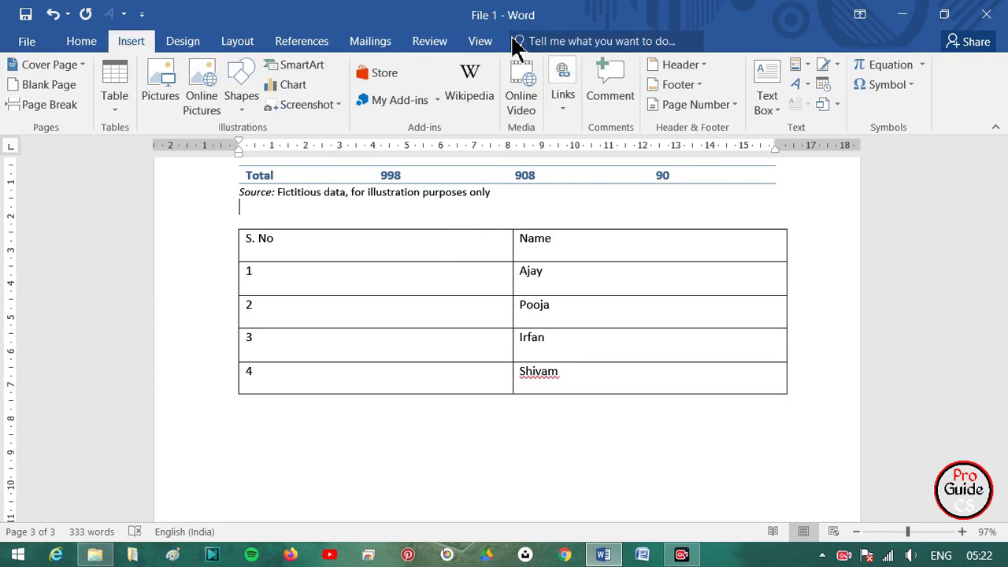
left_click(301, 251)
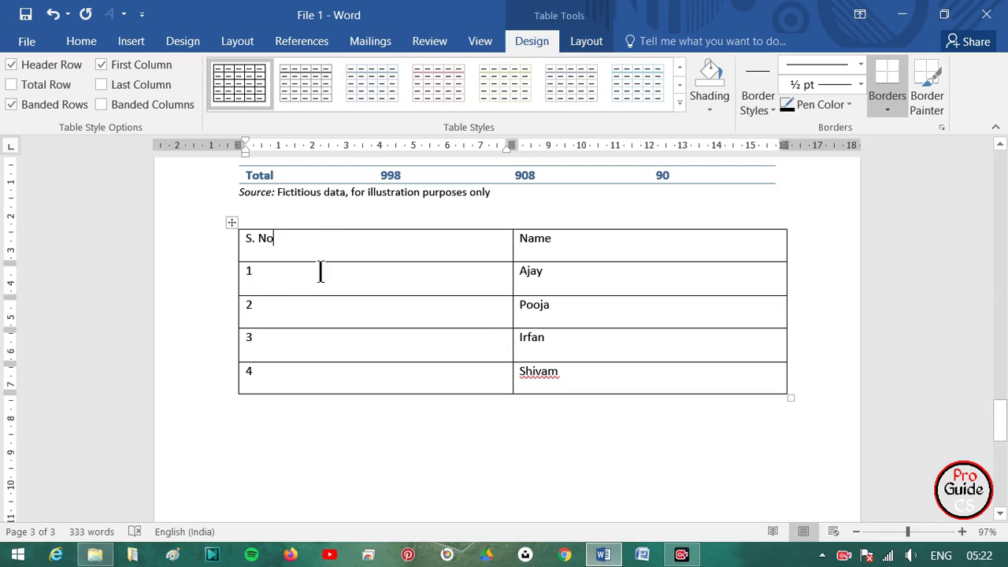
left_click(283, 279)
left_click(641, 288)
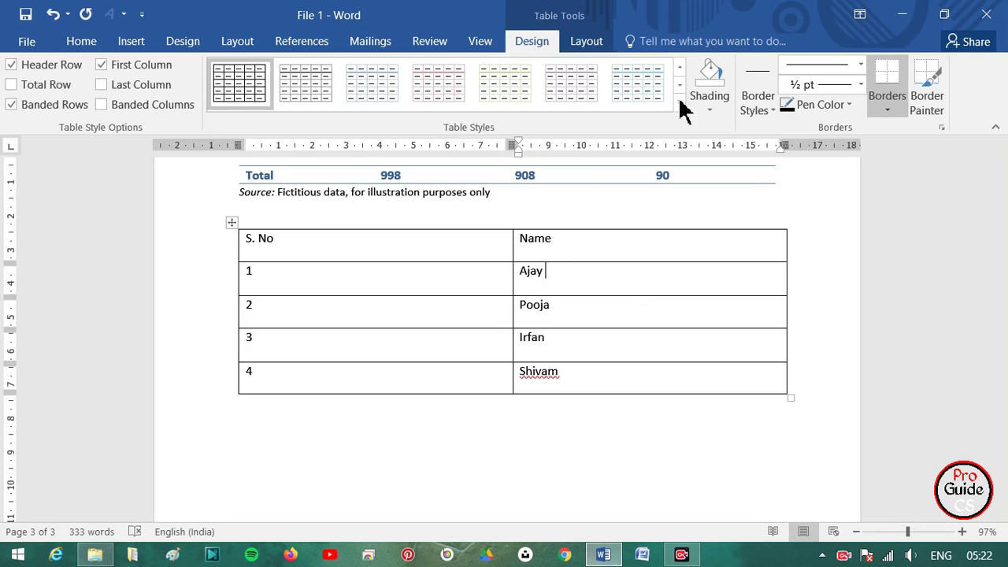
left_click(859, 250)
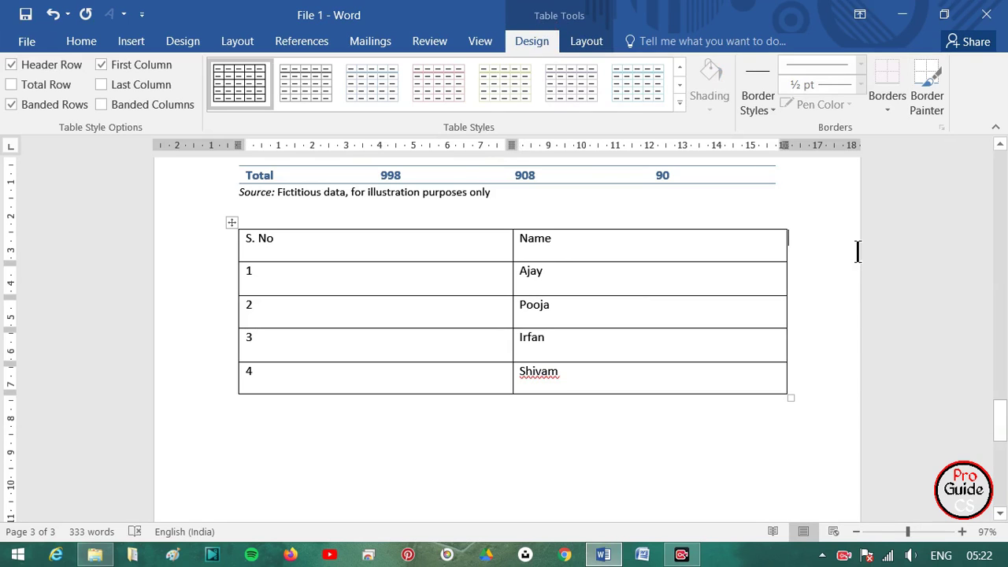
Step: Apply a red Grid Table style to the S. No/Name table
left_click(817, 208)
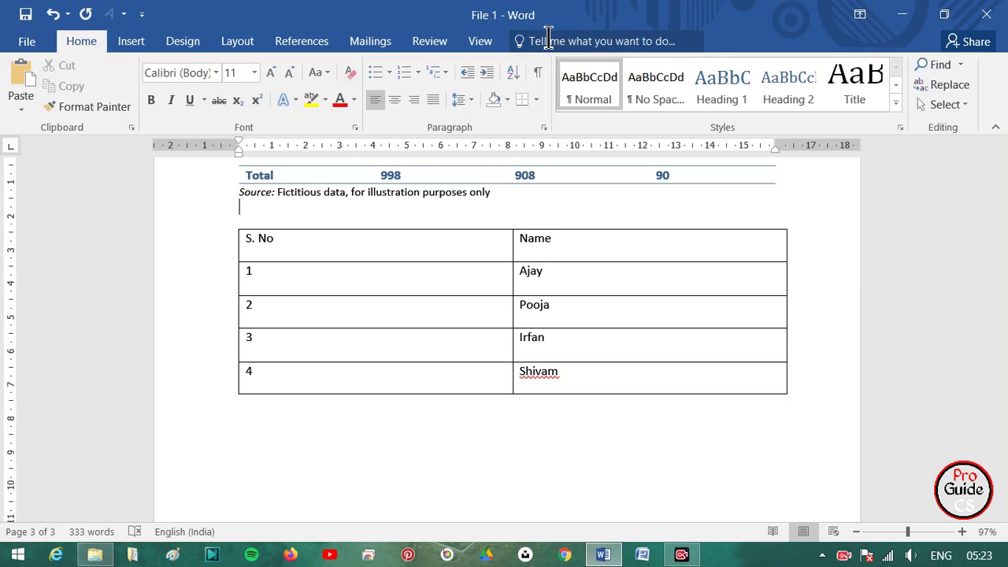
left_click(305, 248)
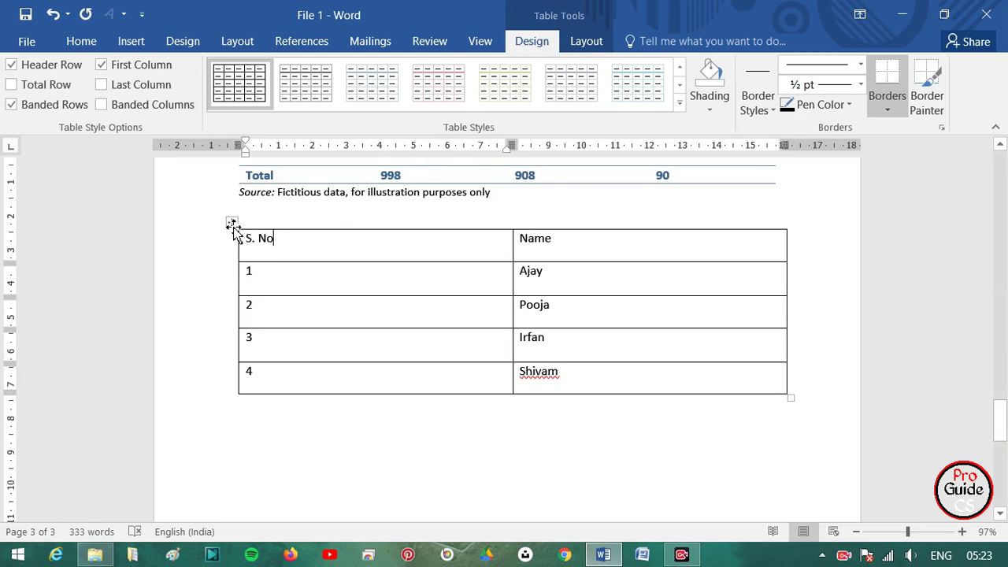
left_click(231, 223)
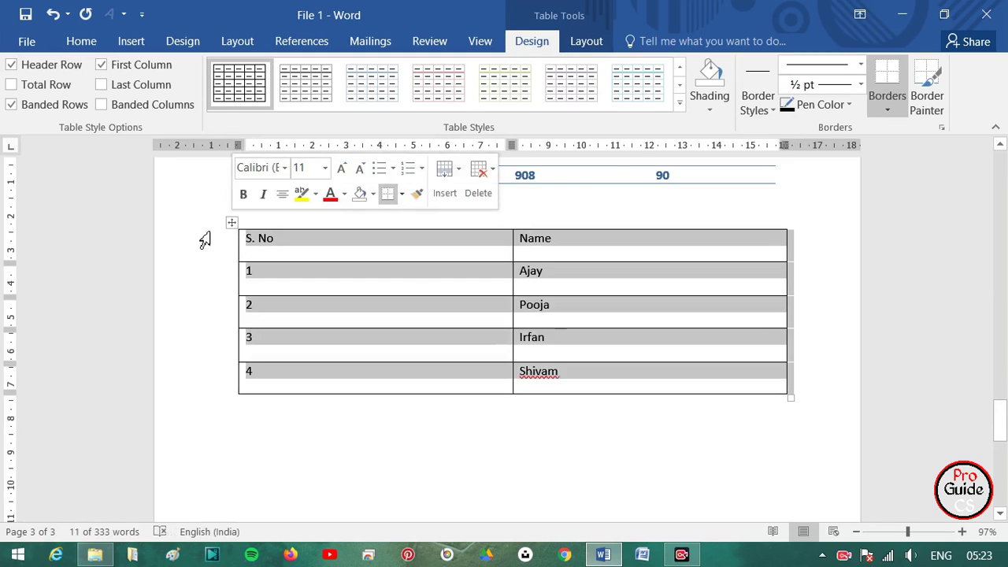
left_click(678, 102)
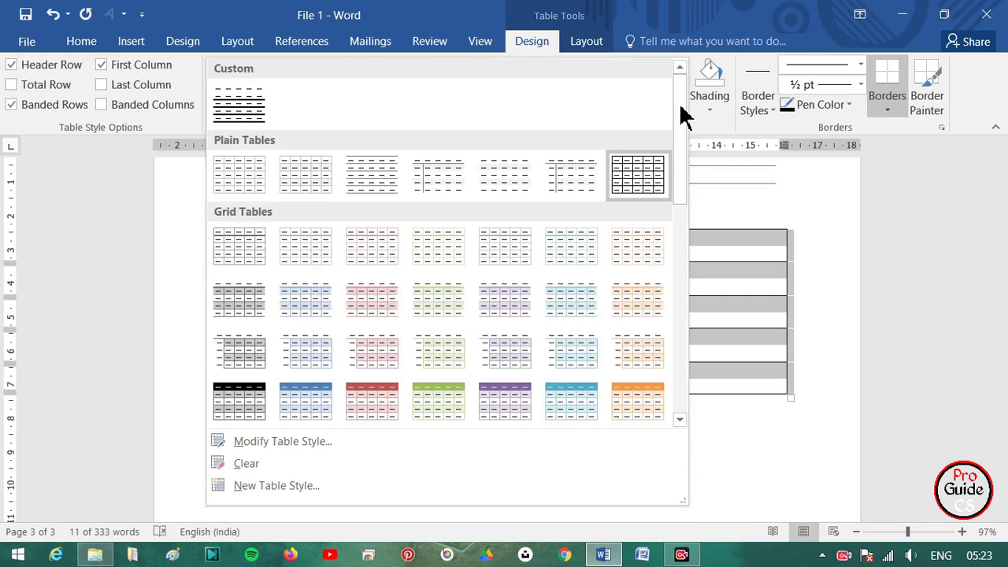
left_click(373, 402)
left_click(630, 349)
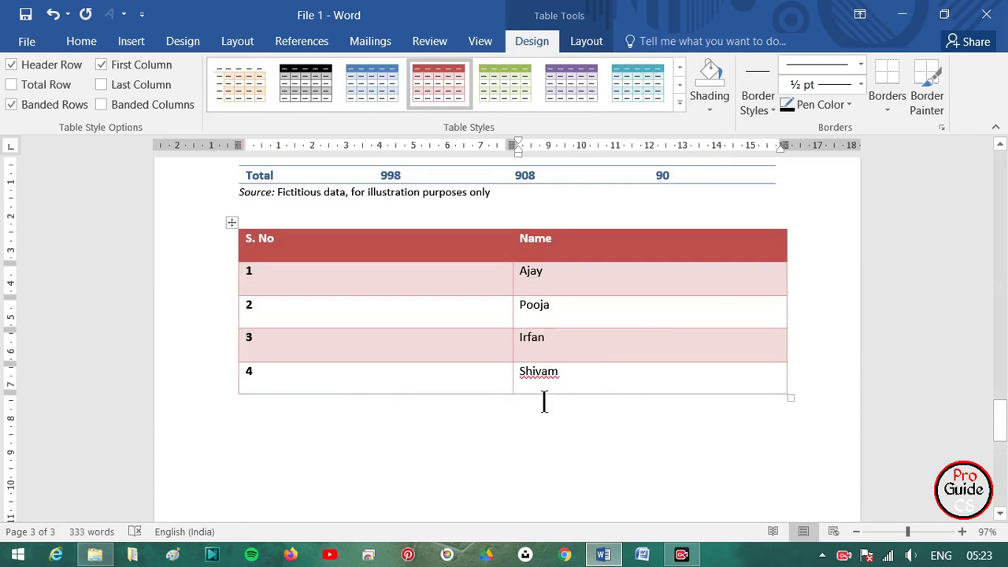
Step: Try a black Grid Table style instead, then clear the table style entirely
left_click(234, 223)
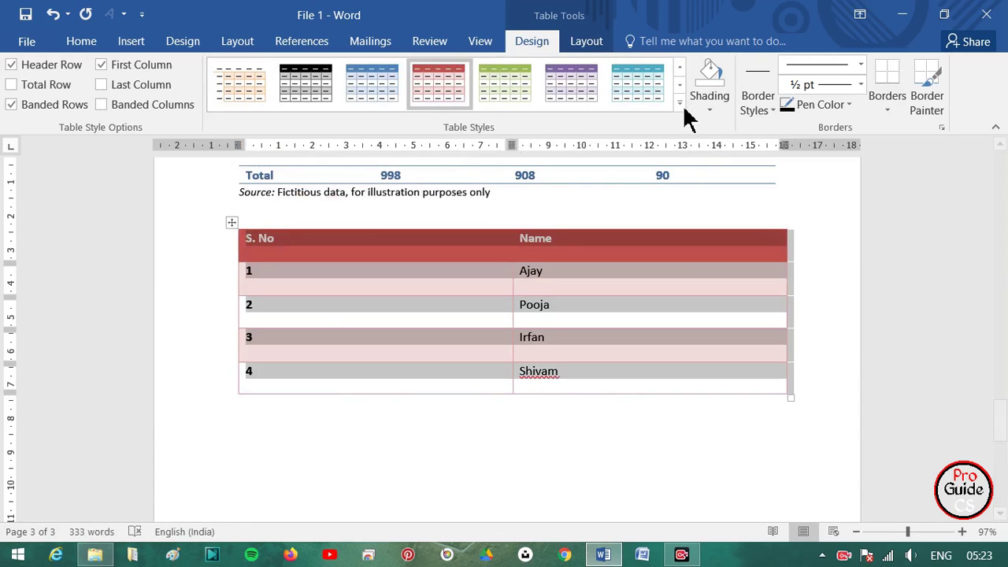
left_click(690, 110)
left_click(689, 110)
left_click(680, 103)
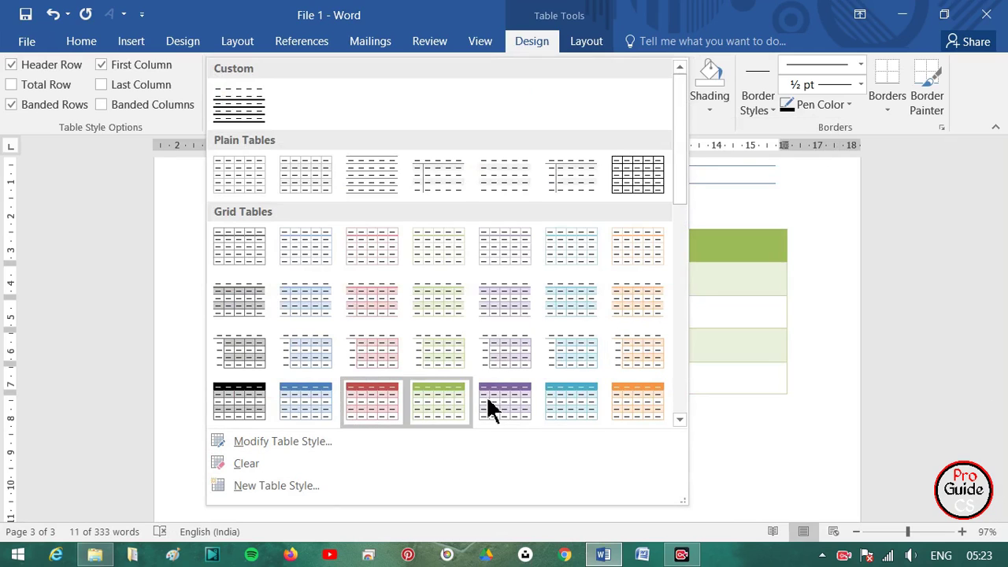
left_click(234, 398)
left_click(680, 103)
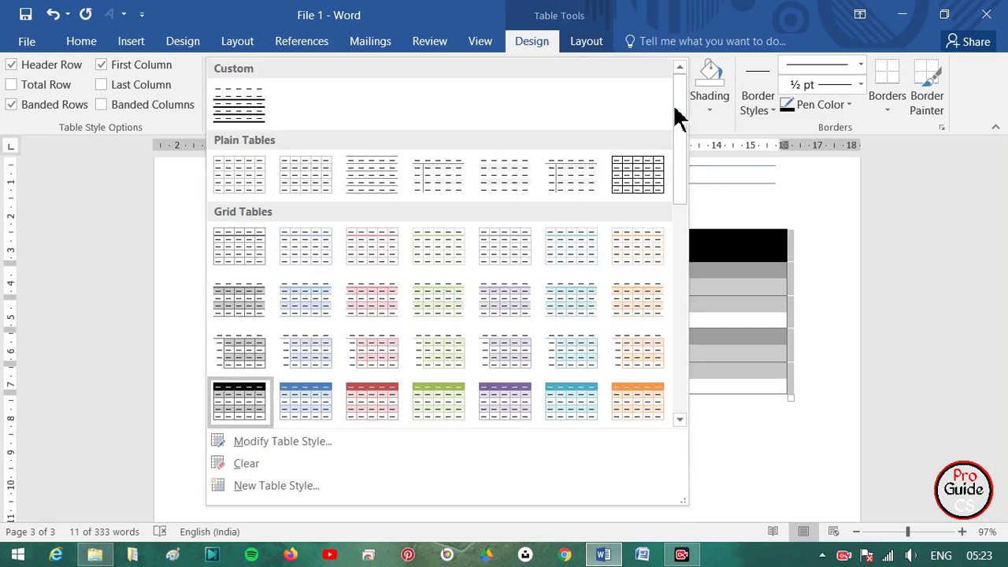
left_click(273, 466)
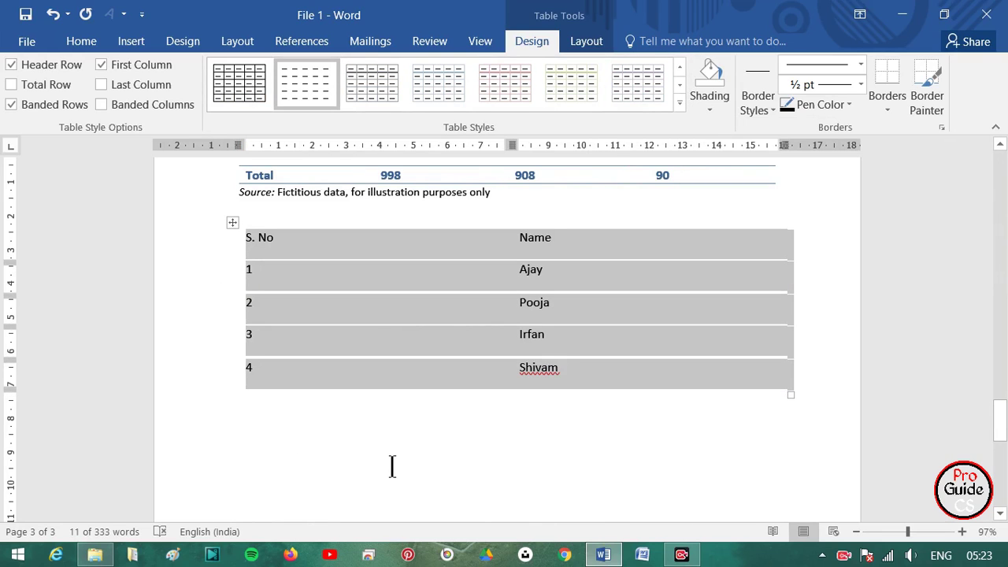
Step: Shade every cell of the S. No/Name table red
left_click(555, 483)
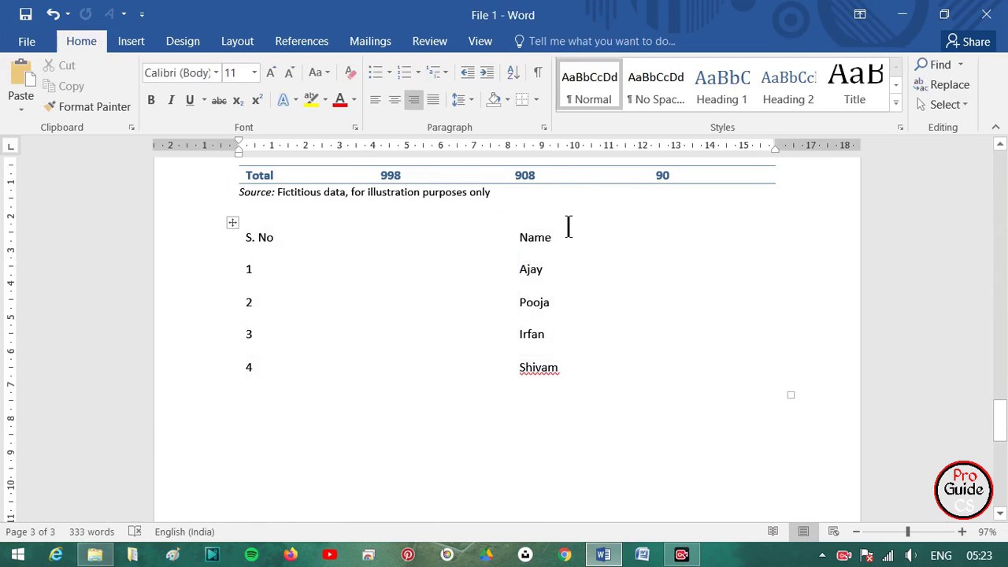
left_click(296, 242)
mouse_move(234, 230)
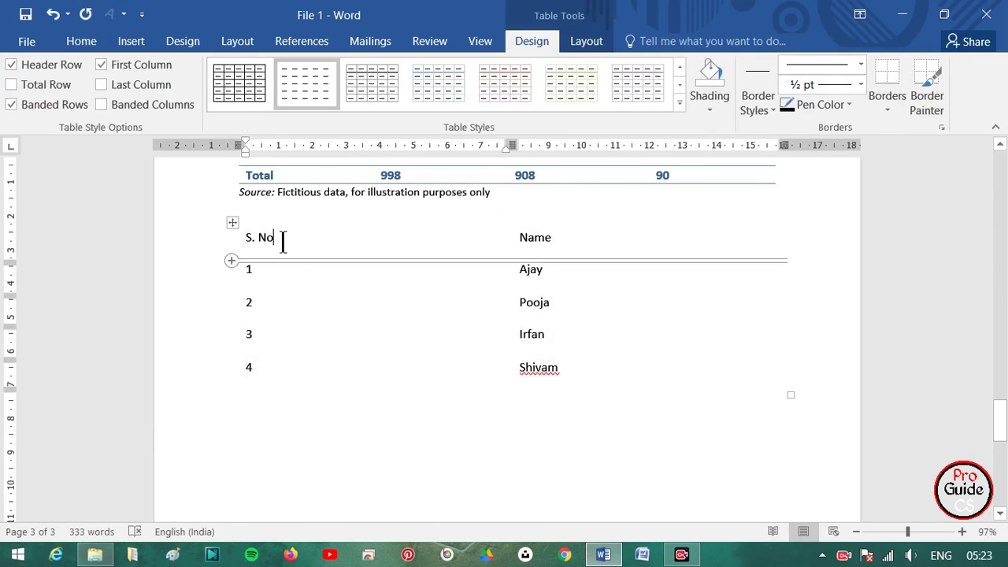
left_click(232, 223)
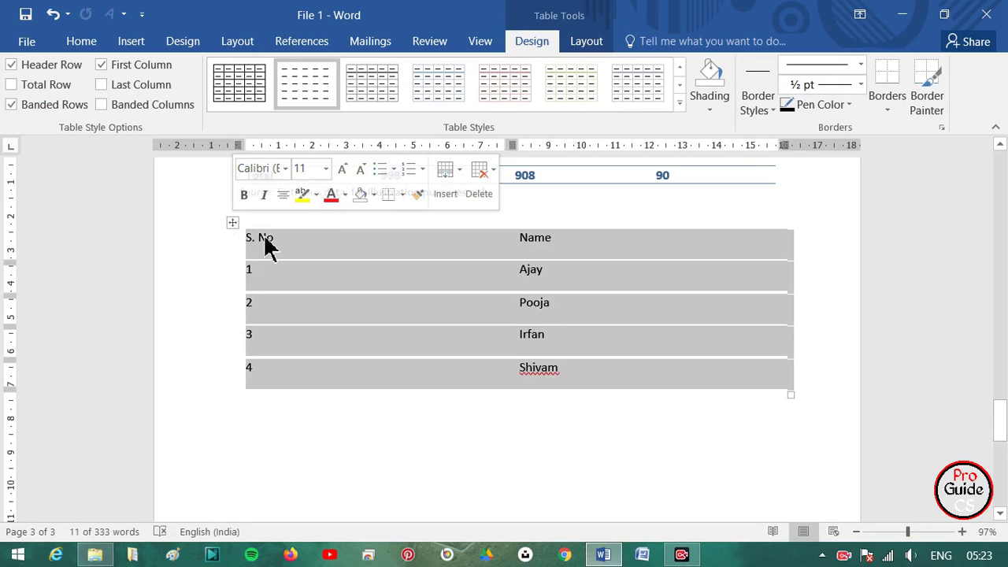
left_click(697, 110)
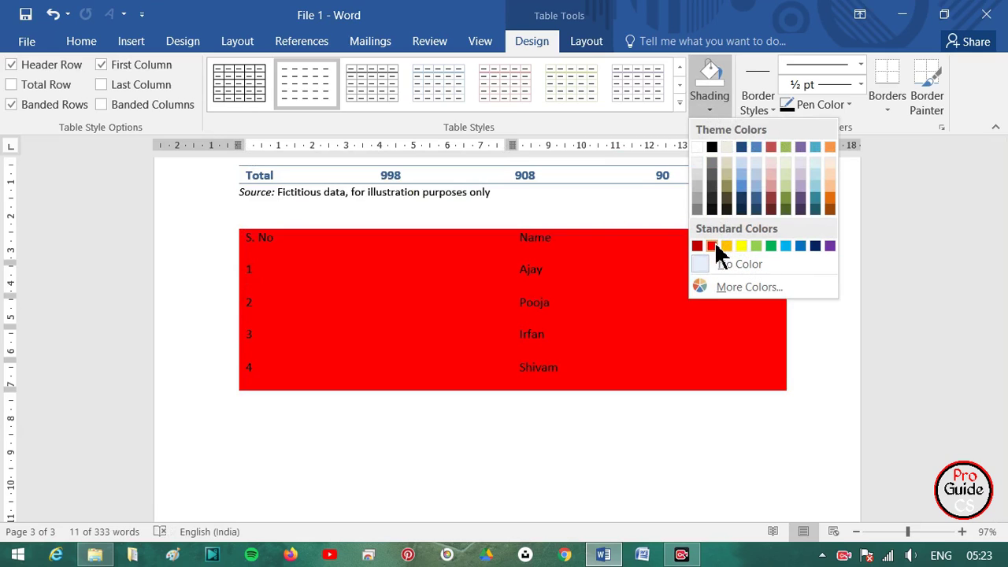
left_click(714, 245)
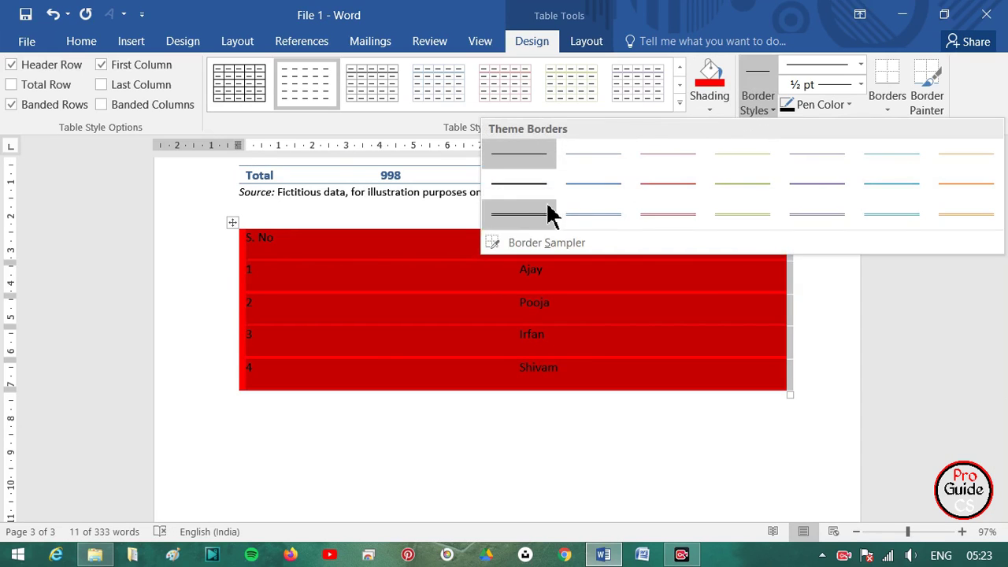
Step: Choose the thick black 1½ pt border line for Border Painter
left_click(529, 193)
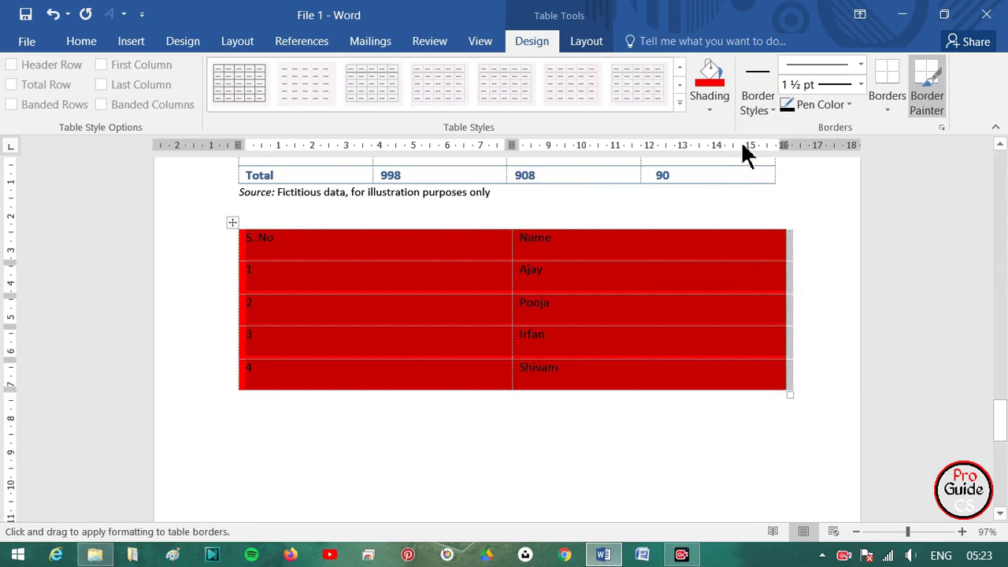
left_click(754, 114)
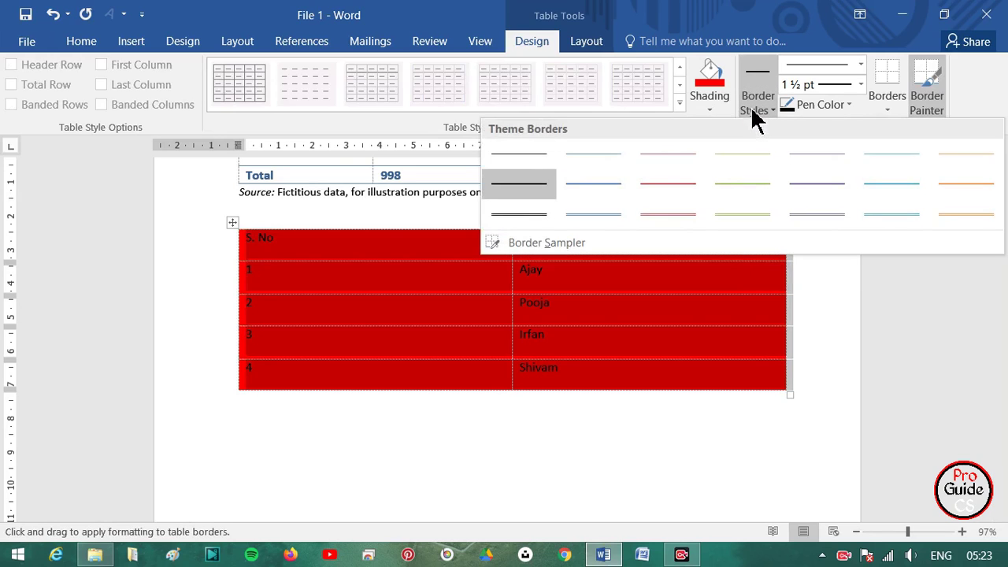
left_click(521, 183)
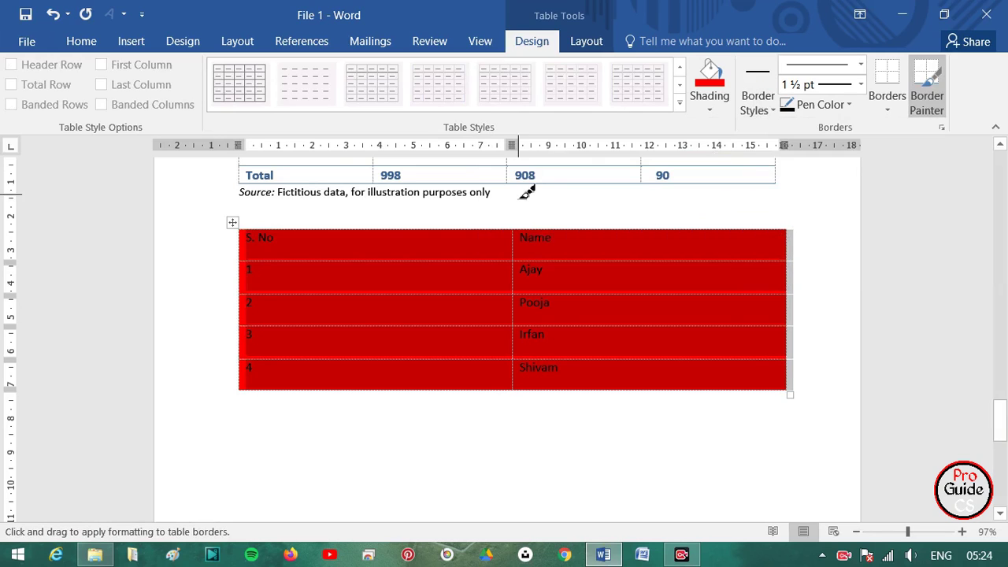
left_click(747, 115)
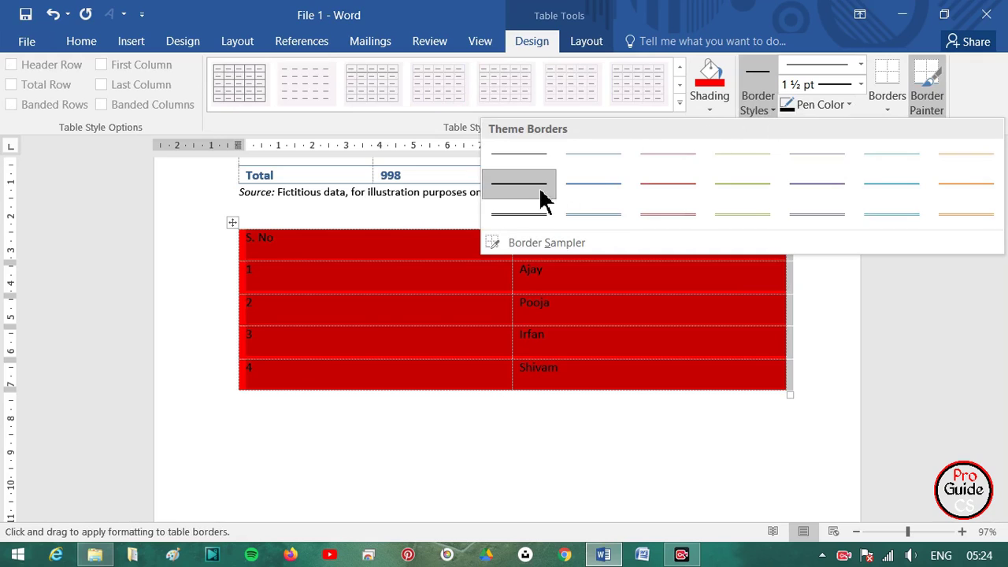
left_click(765, 112)
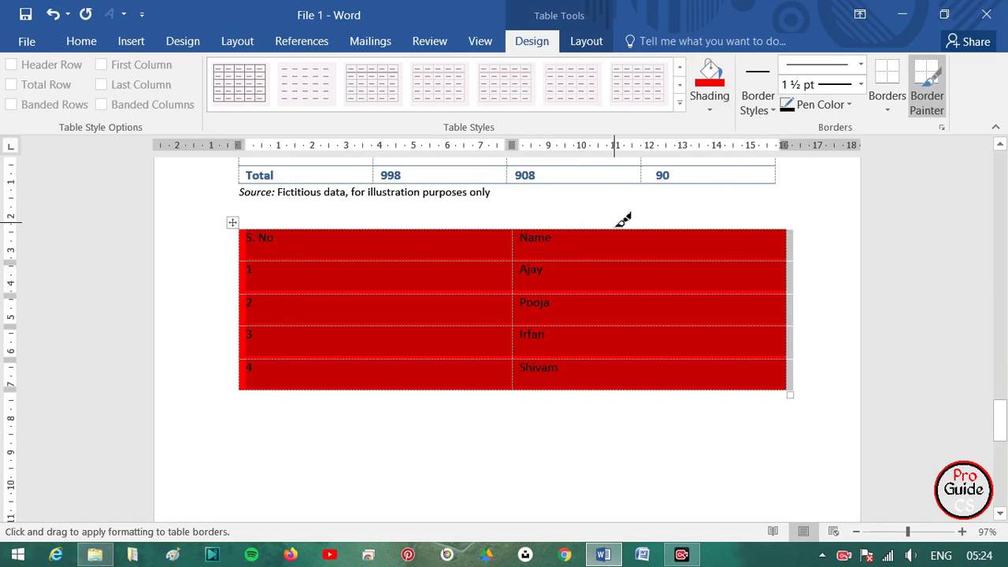
Step: Paint black borders onto the edges of cell 3, then stop Border Painter
left_click(512, 347)
left_click(469, 359)
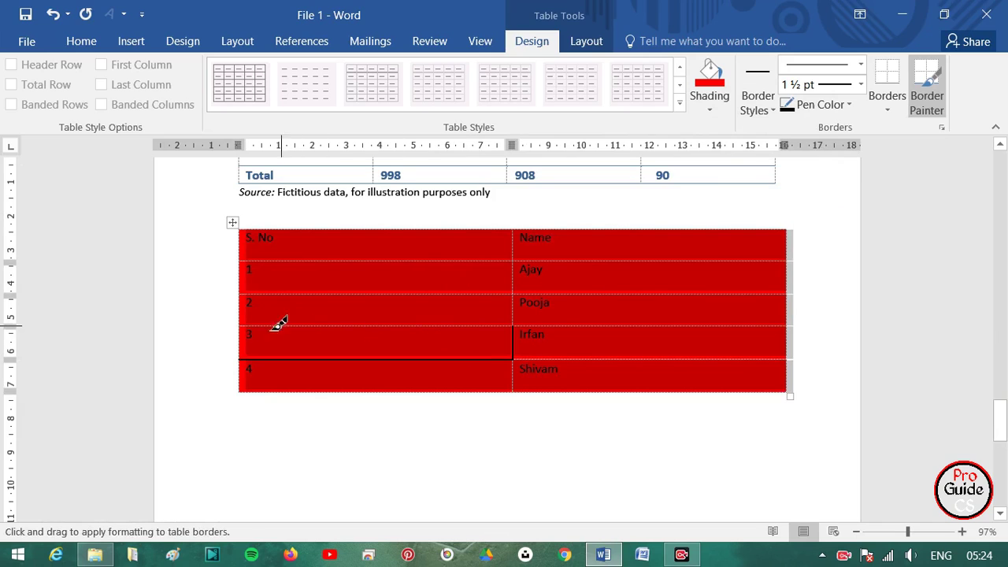
left_click(241, 343)
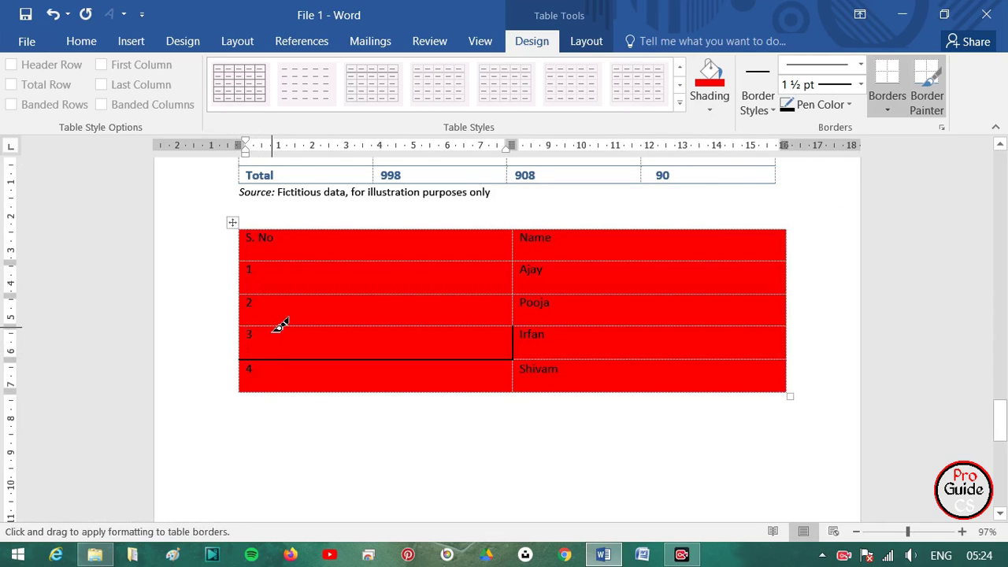
left_click(279, 326)
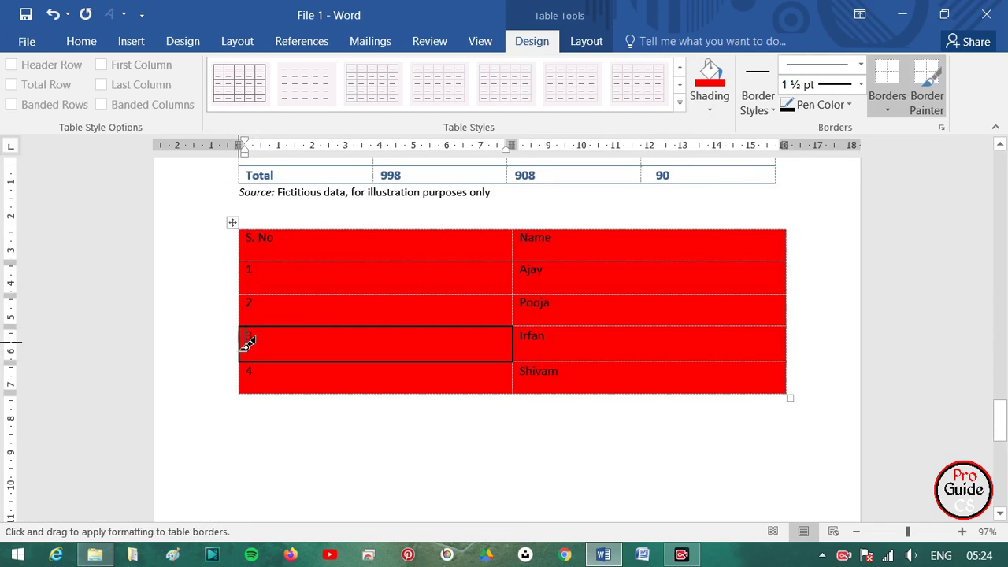
key("Escape")
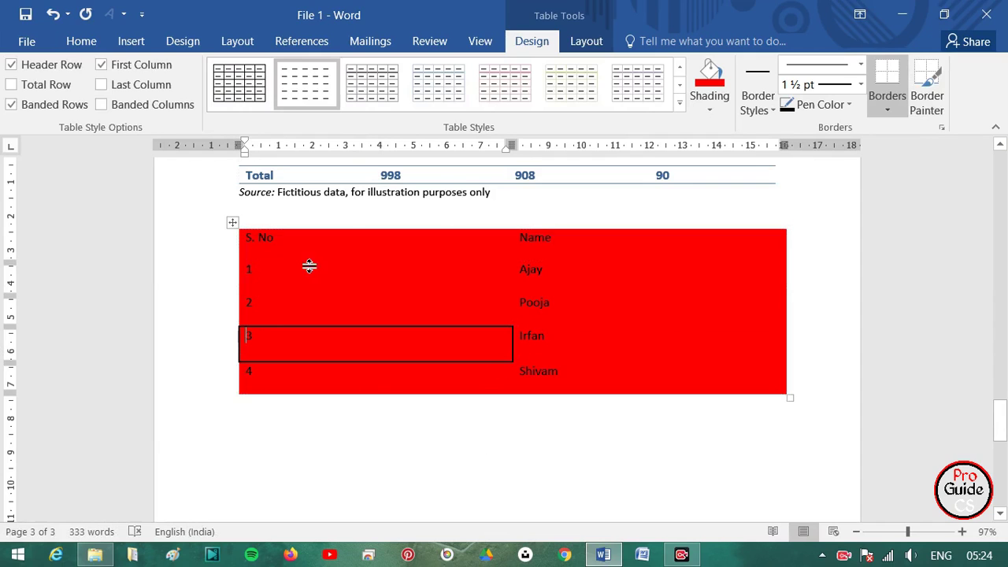
Step: Apply All Borders to the whole table so every cell is outlined
left_click(233, 225)
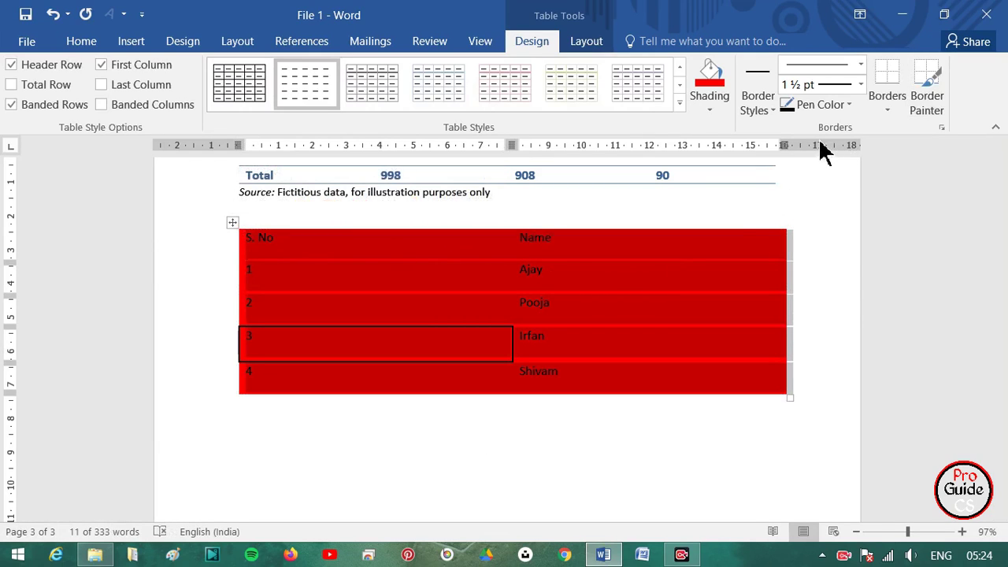
left_click(886, 114)
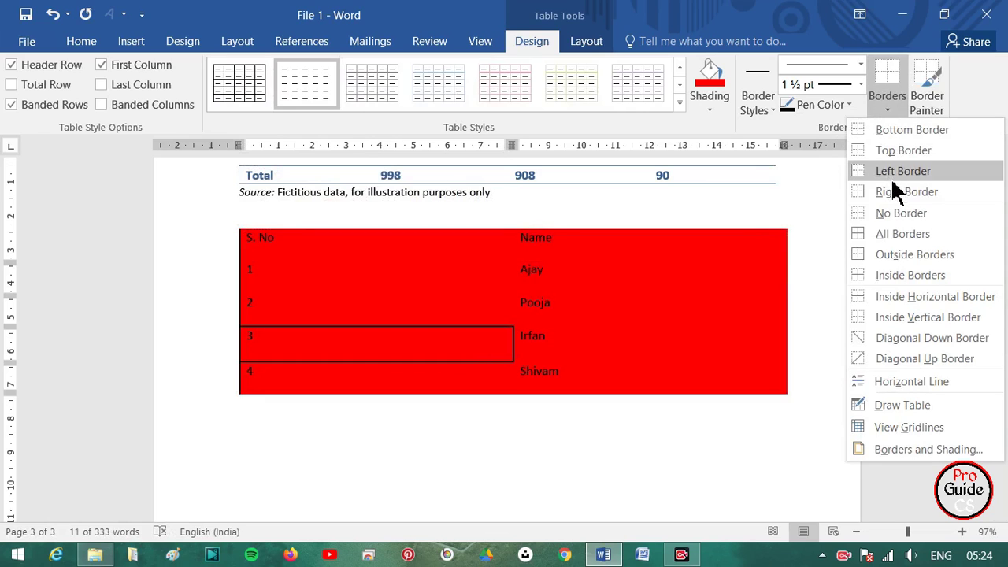
left_click(903, 234)
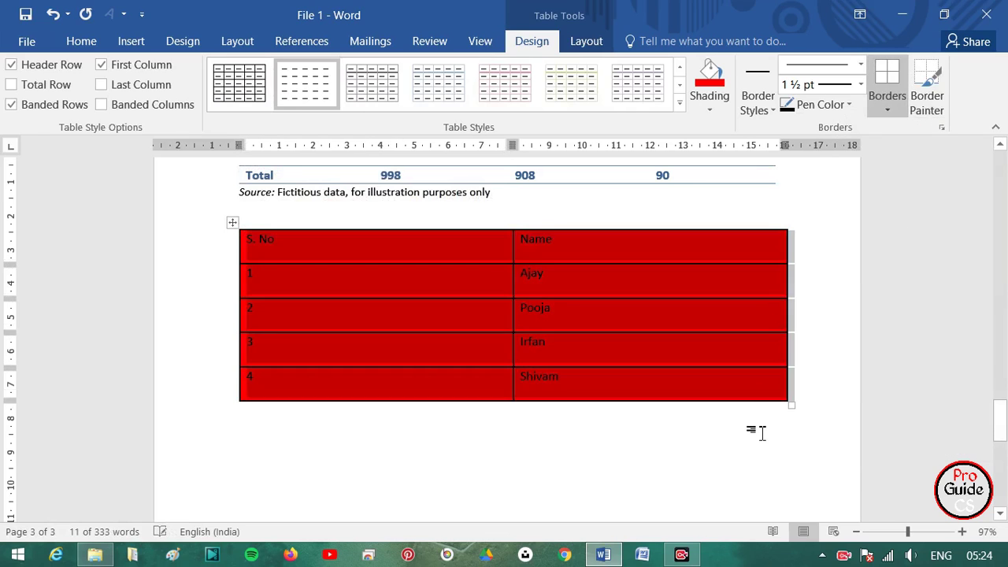
left_click(756, 427)
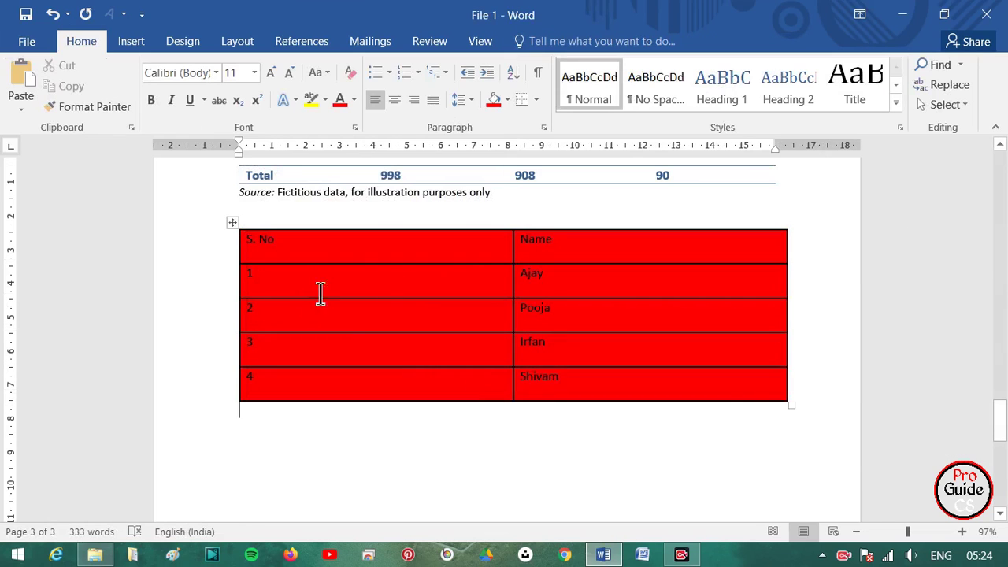
Step: Shade the S. No/Name header row red
left_click(245, 246)
left_click(520, 245)
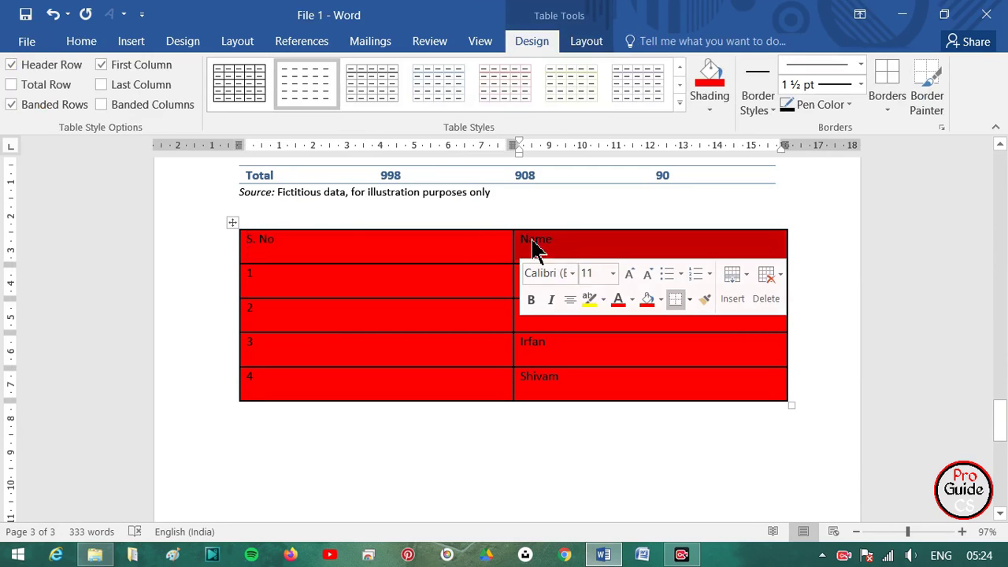
left_click_drag(250, 245, 587, 241)
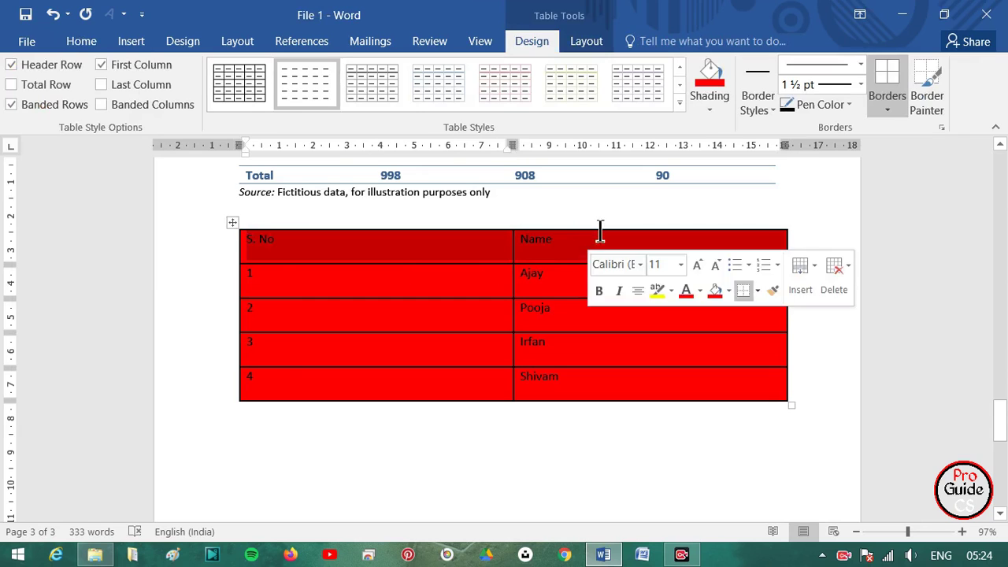
left_click(708, 110)
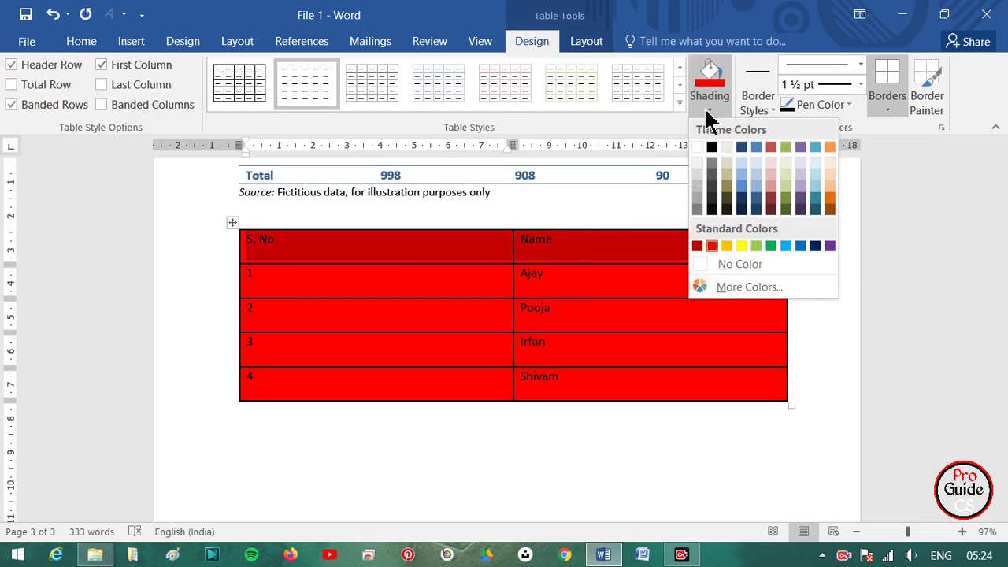
left_click(713, 249)
Step: Set the pen colour to yellow and shade the four body rows yellow
mouse_move(252, 281)
left_mouse_down()
mouse_move(598, 320)
mouse_move(638, 373)
left_mouse_up()
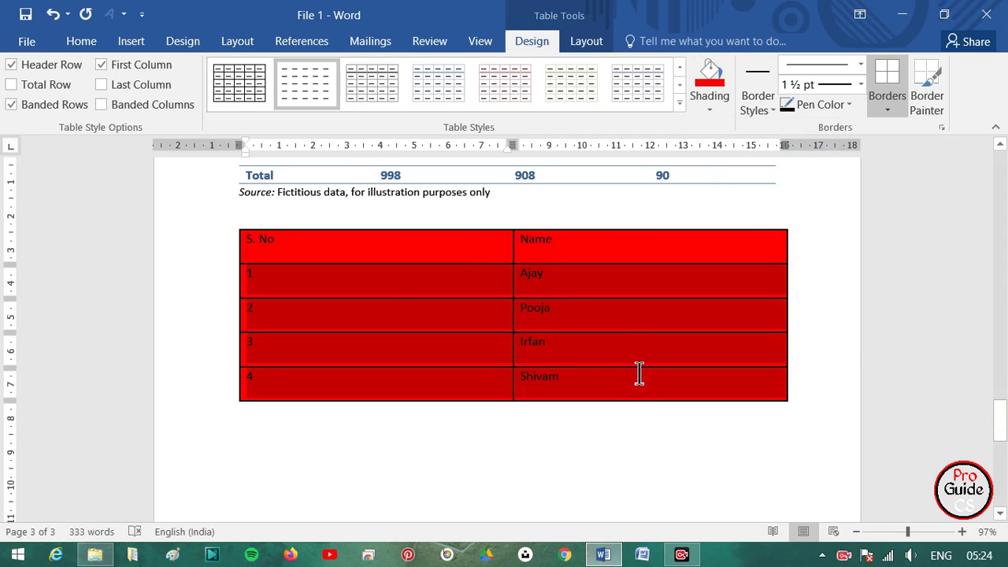
left_click(817, 109)
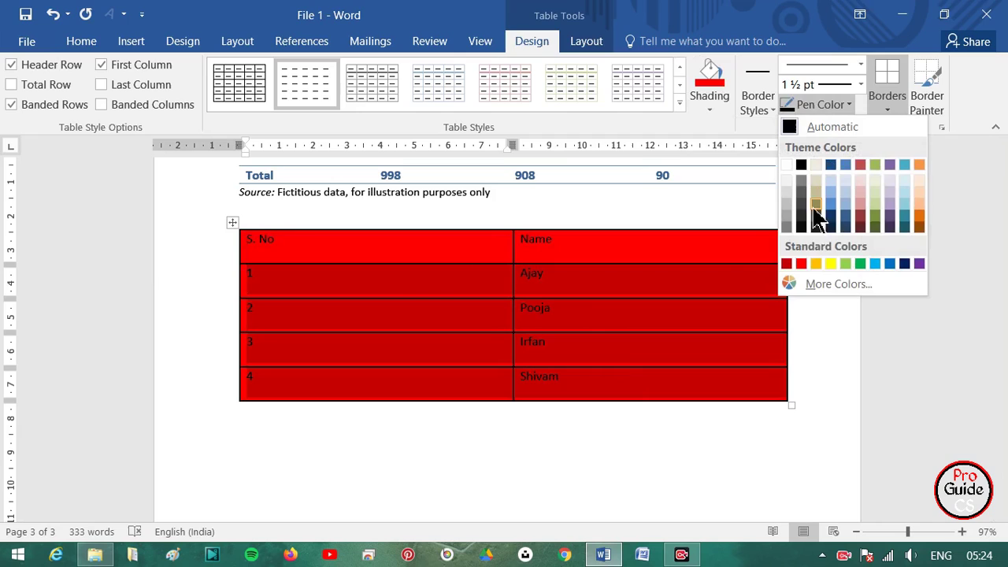
left_click(820, 263)
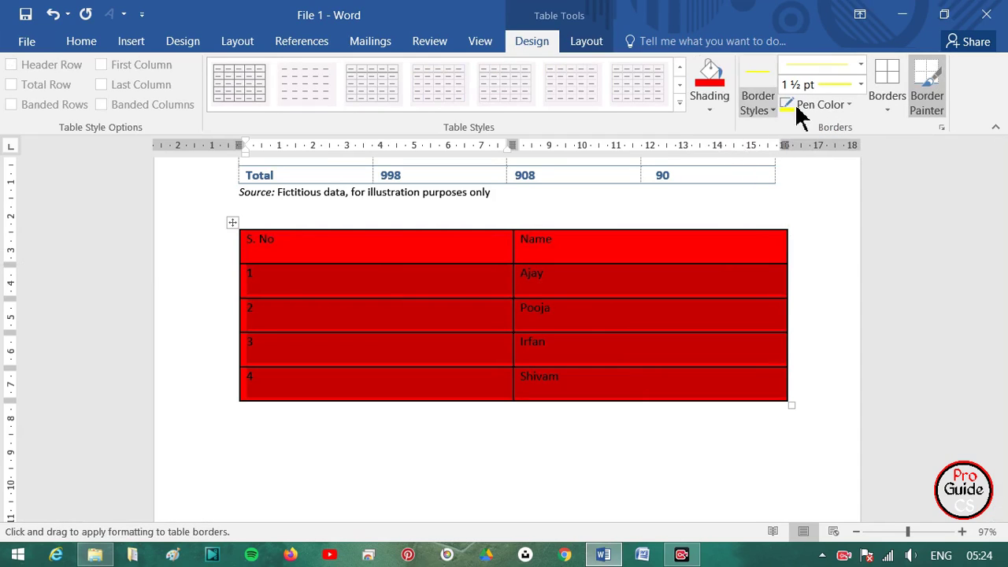
left_click(633, 330)
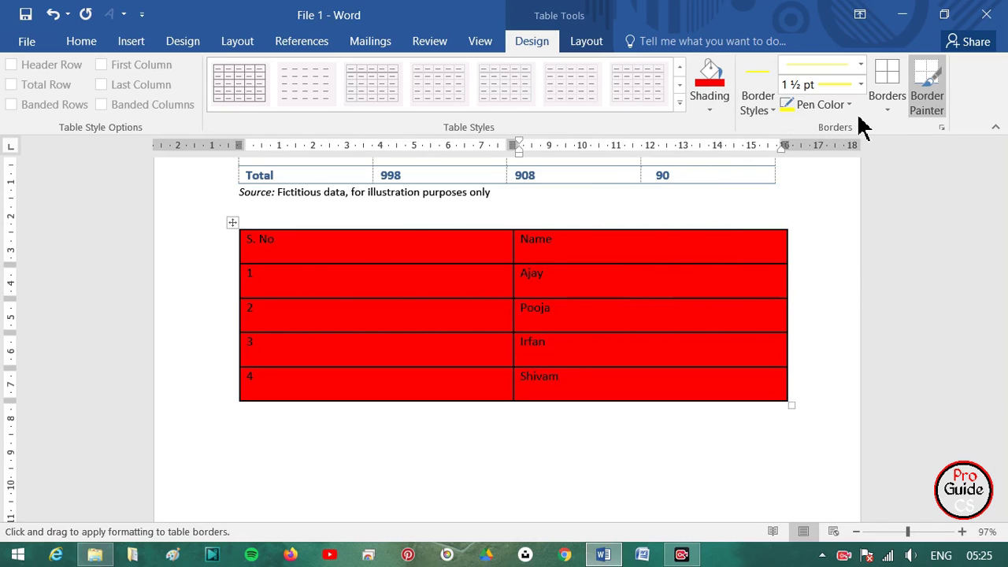
left_click(919, 109)
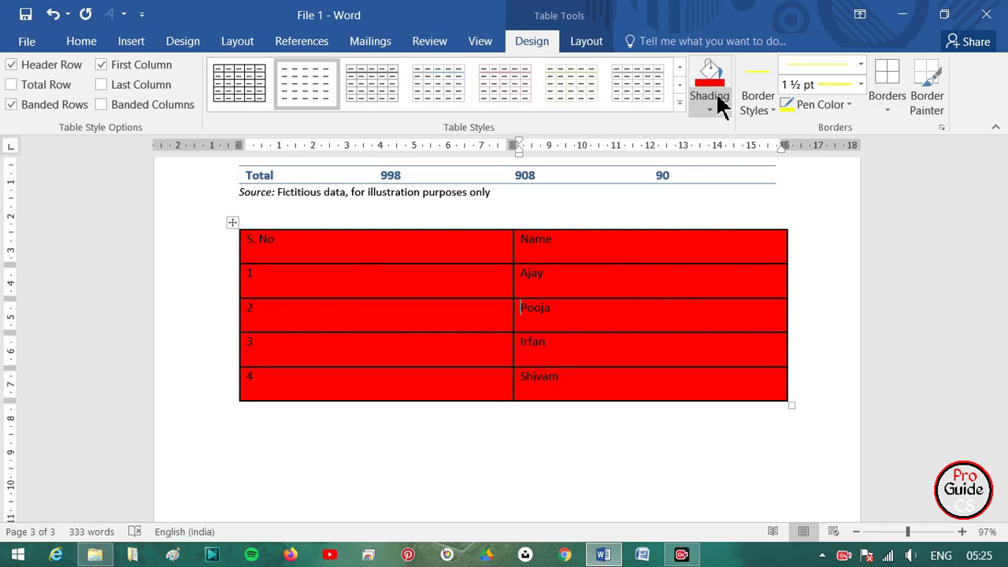
left_click_drag(263, 280, 633, 378)
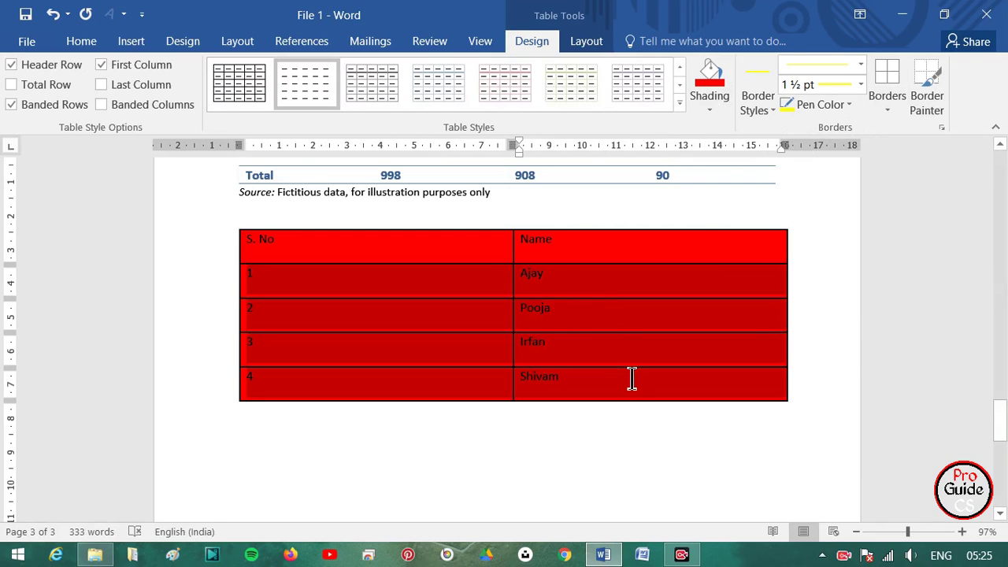
left_click(721, 110)
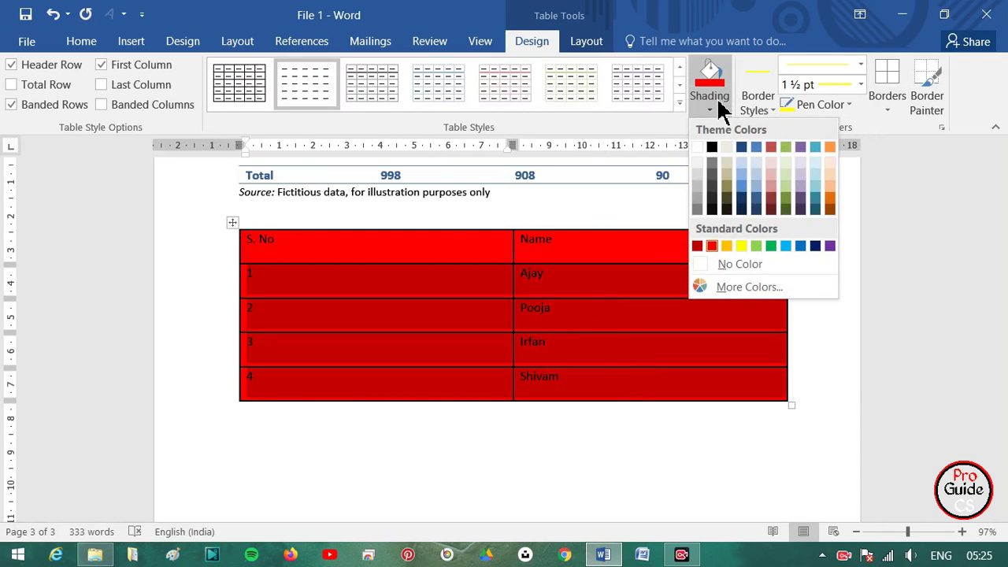
left_click(740, 246)
left_click(607, 459)
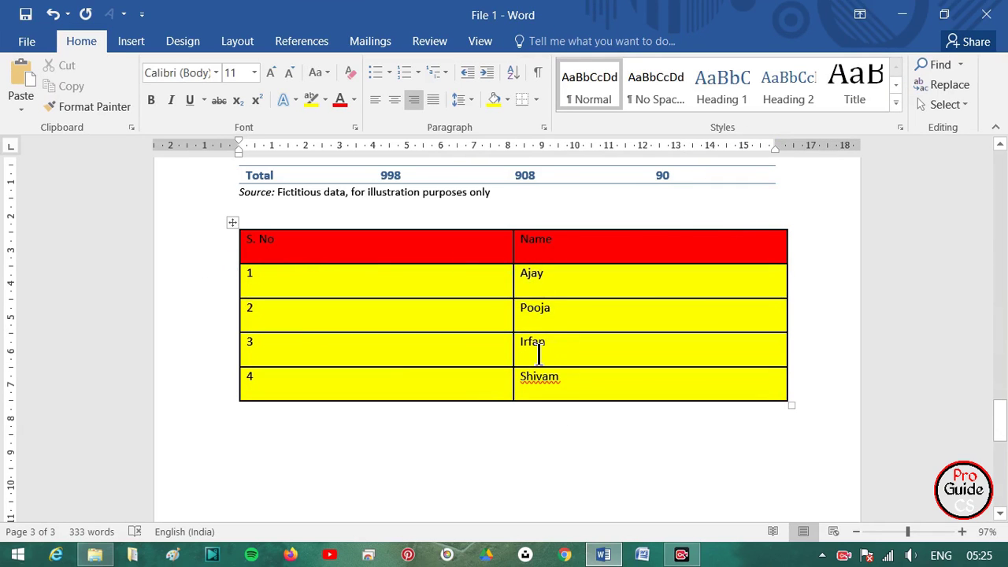
Step: Pick a thinner border line and apply All Borders, then Outside Borders, to the table
left_click(449, 291)
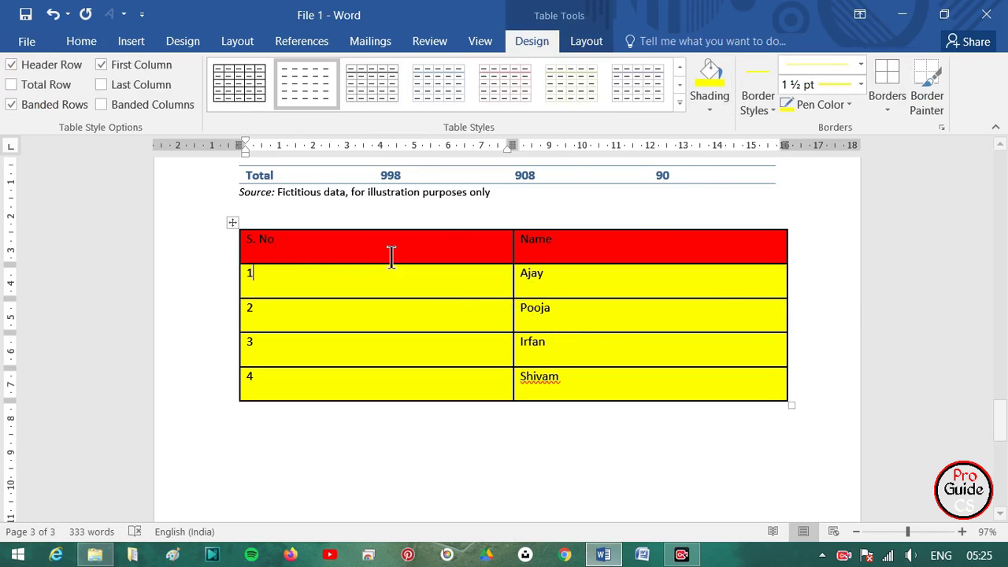
left_click(232, 226)
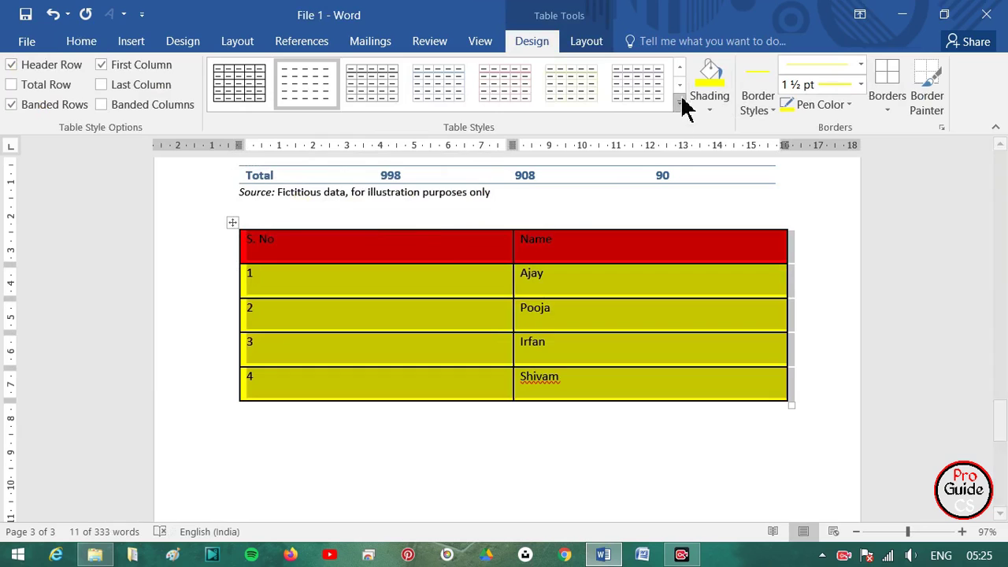
left_click(752, 118)
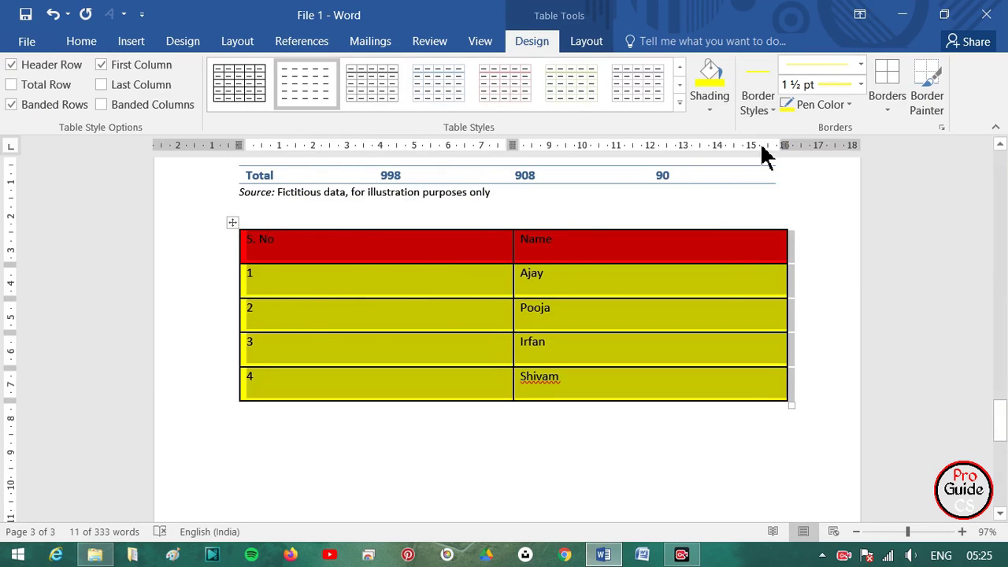
left_click(761, 122)
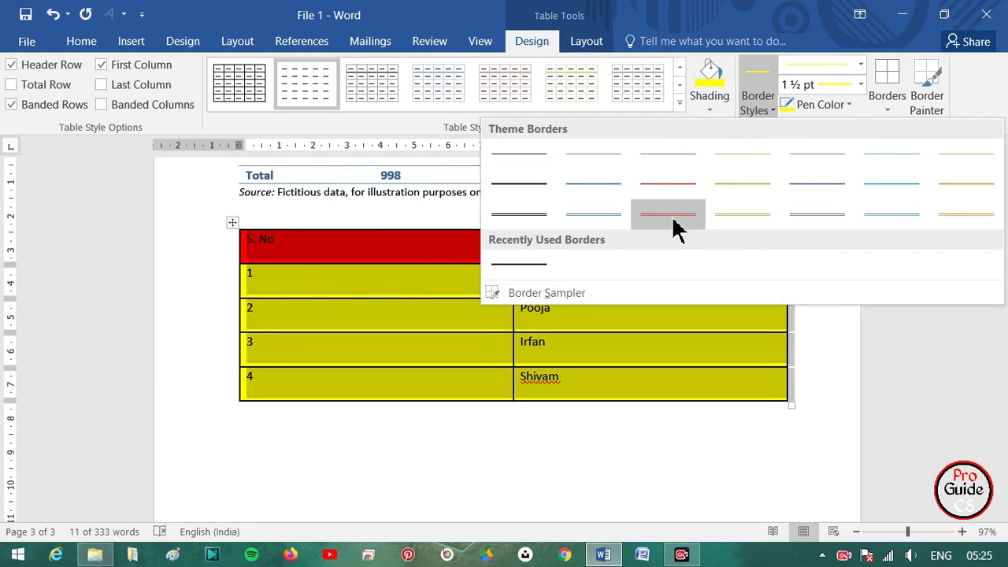
left_click(598, 214)
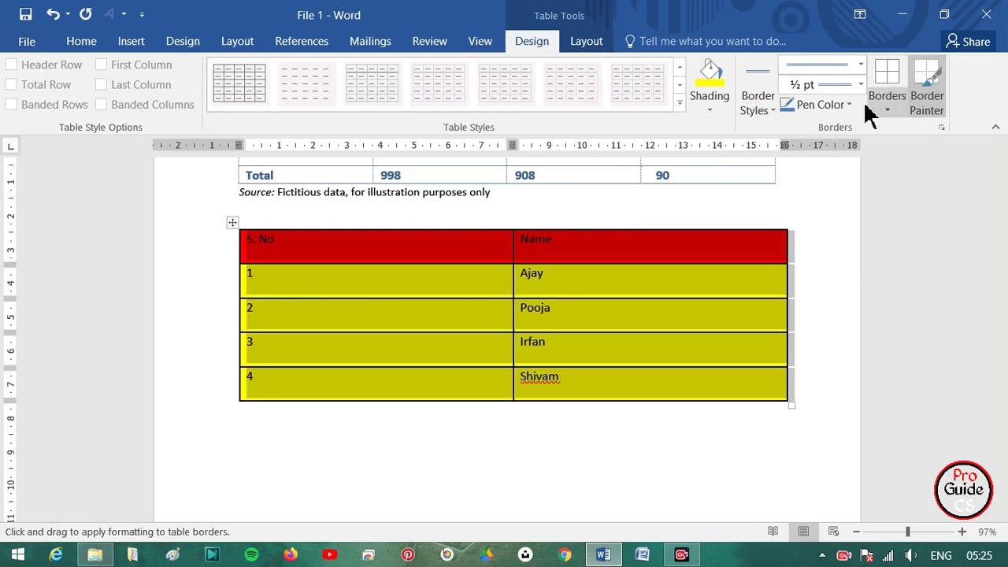
left_click(816, 114)
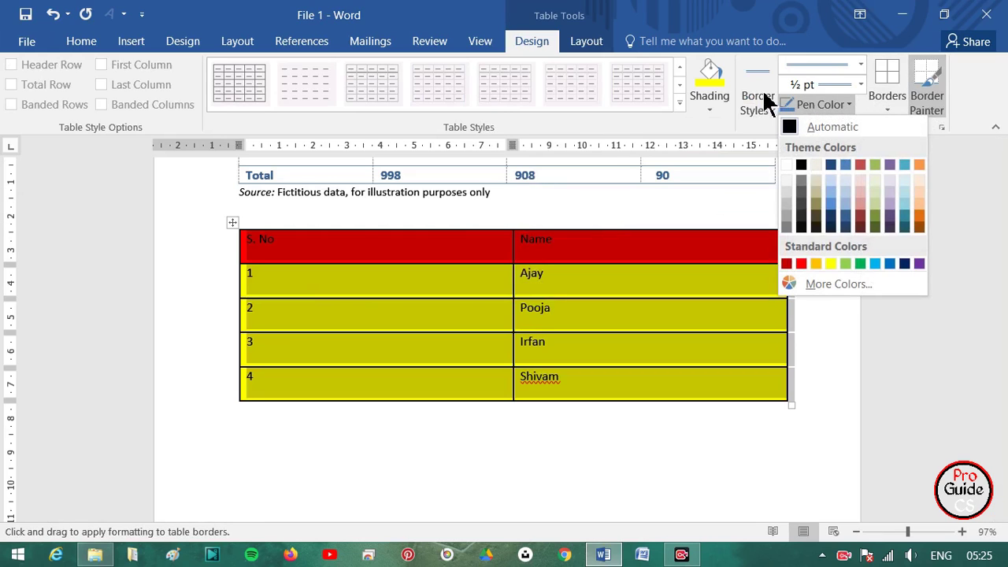
left_click(883, 105)
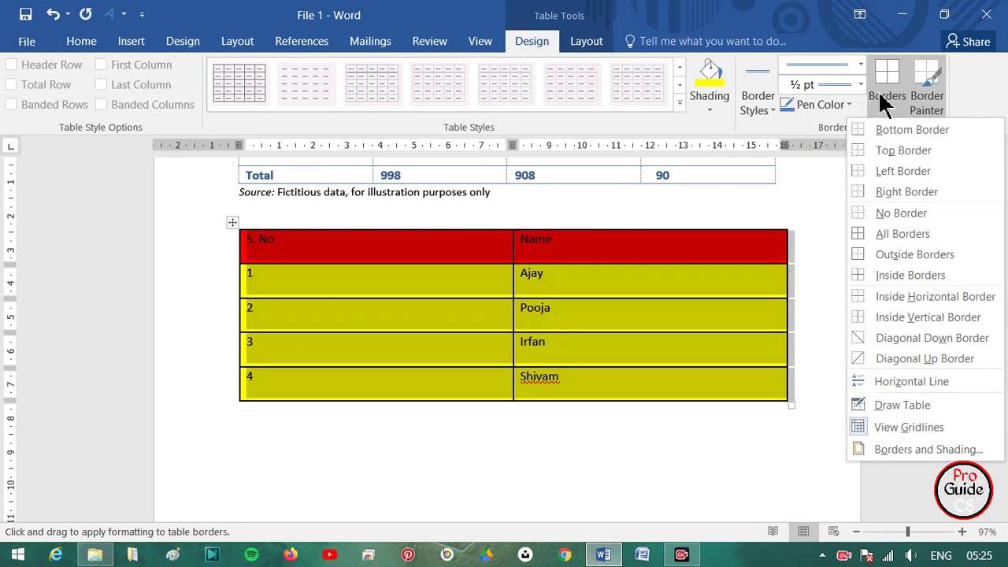
left_click(895, 241)
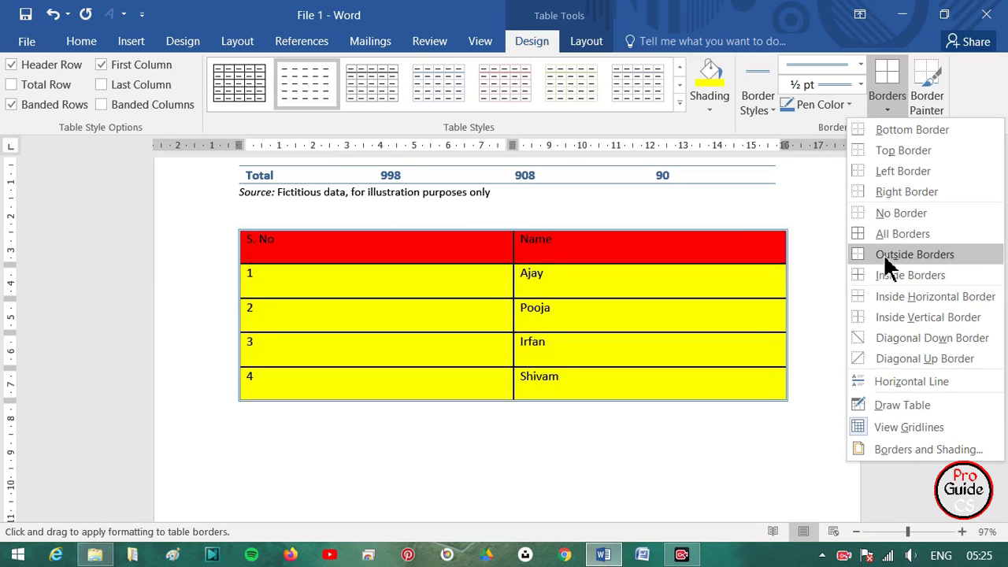
left_click(883, 254)
left_click(827, 352)
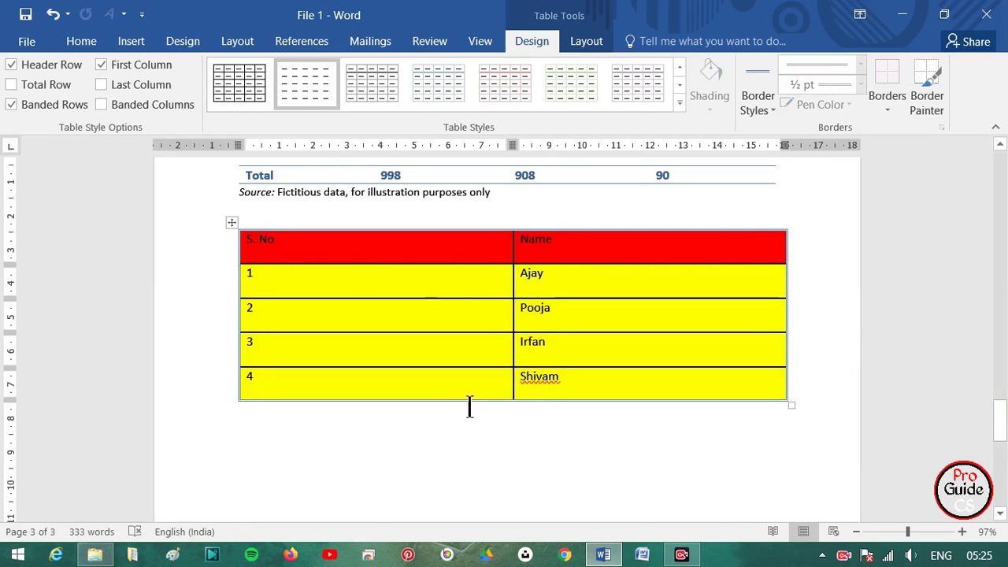
Step: Set the border pen colour to standard Red and paint the table's outer edge red
left_click(231, 223)
left_click(847, 105)
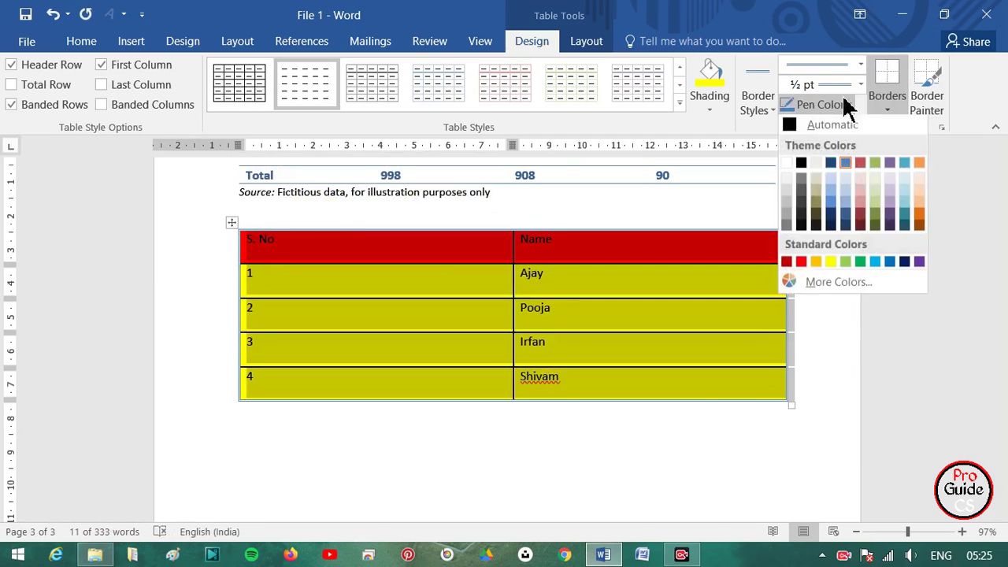
left_click(800, 264)
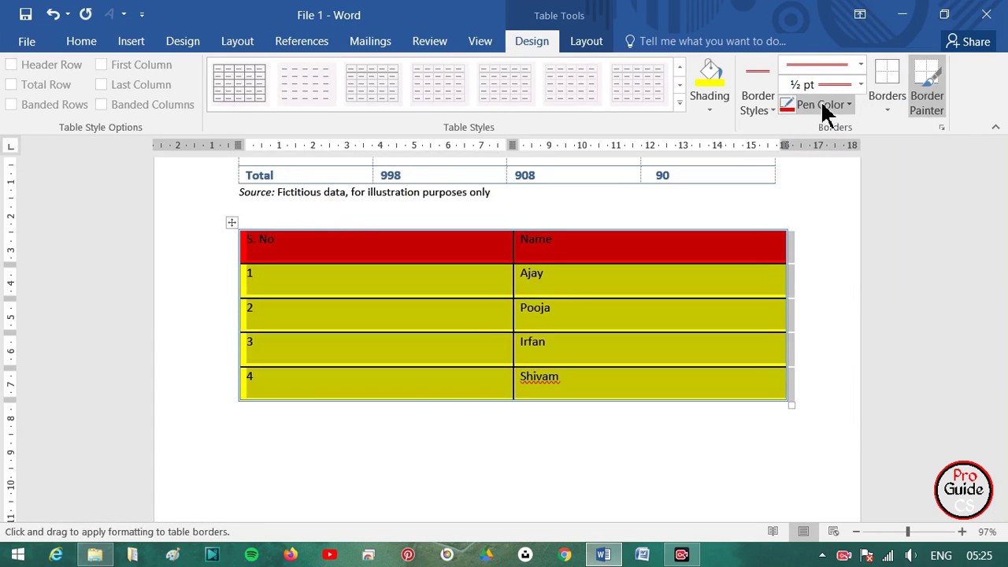
left_click(815, 398)
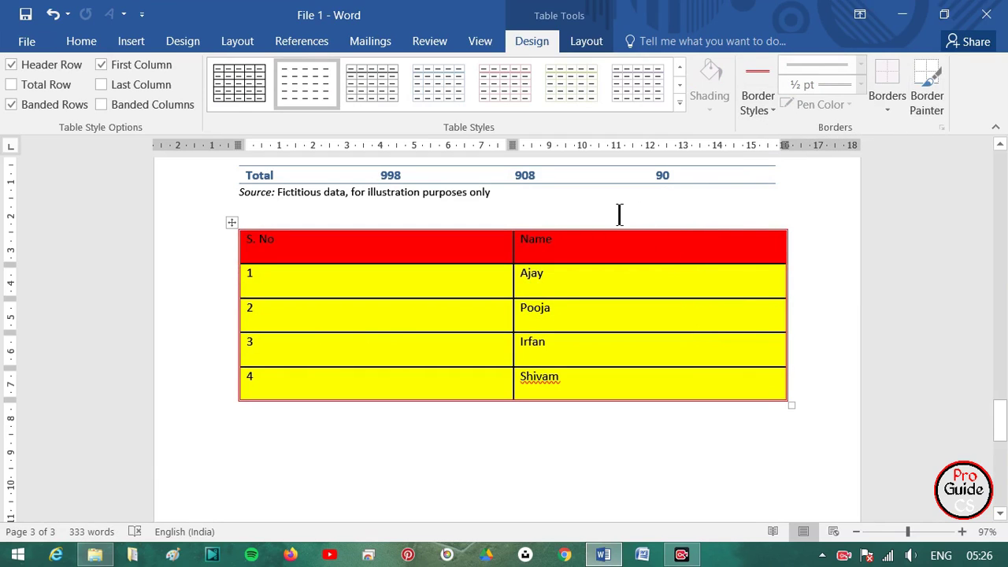
Step: Shade the four numbered body rows with a blue theme colour, replacing the yellow
scroll(606, 221, "up", 3)
scroll(582, 233, "down", 3)
scroll(511, 268, "down", 2)
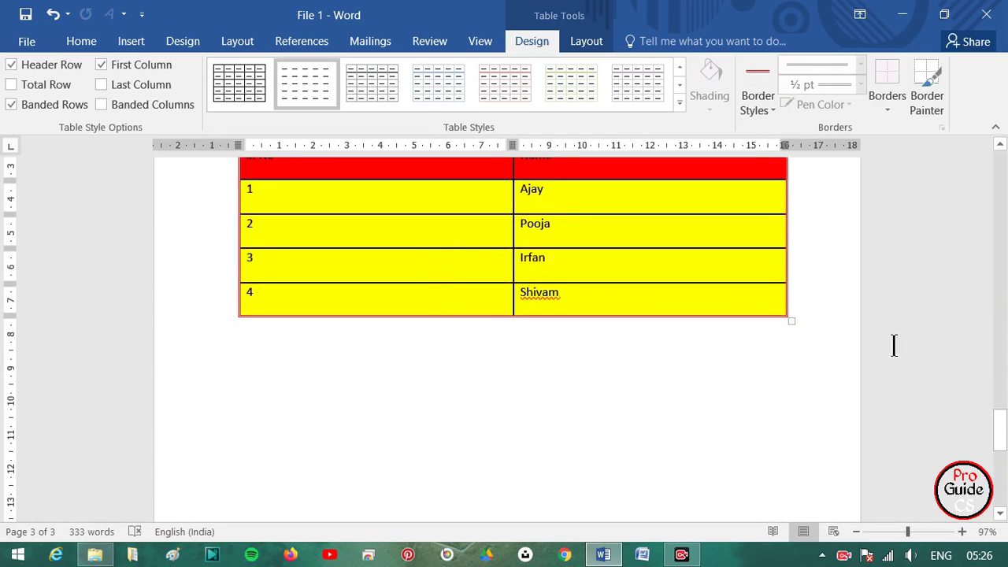
scroll(473, 285, "up", 4)
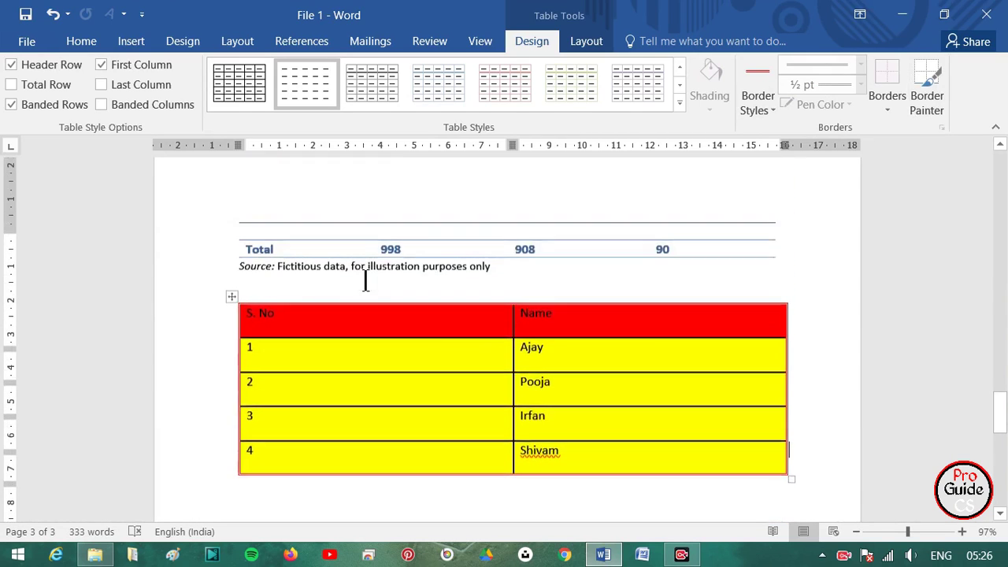
left_click(232, 307)
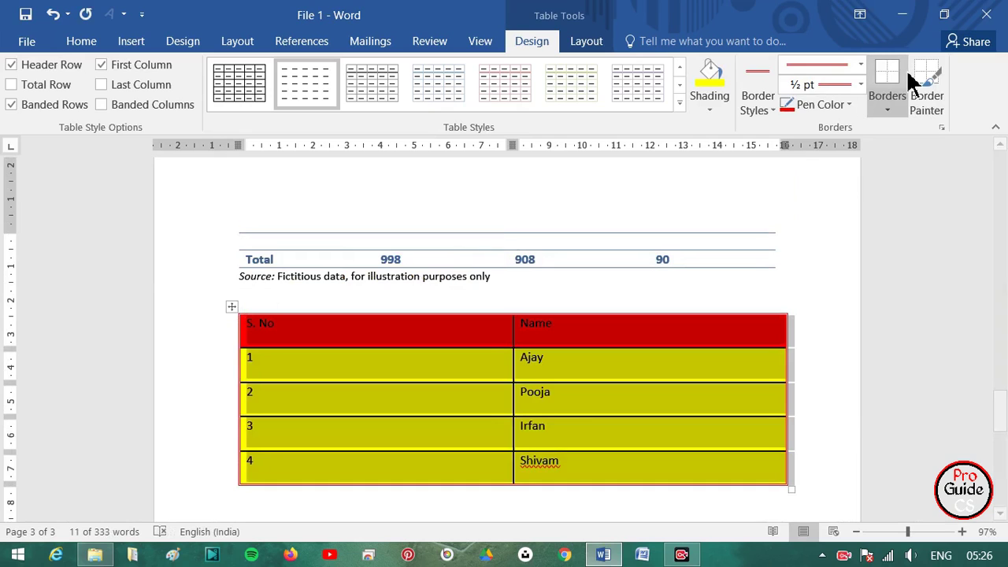
left_click(700, 109)
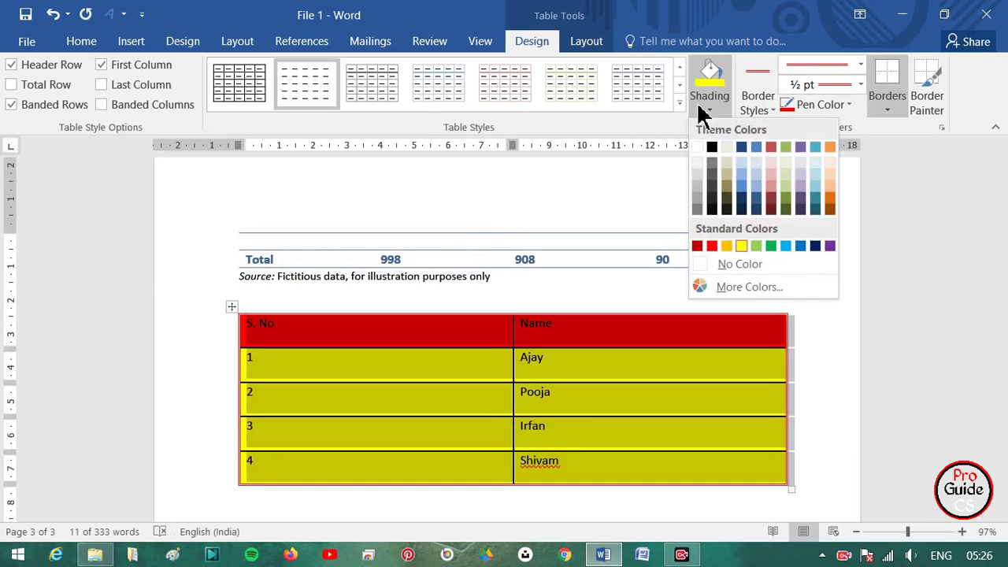
left_click(369, 386)
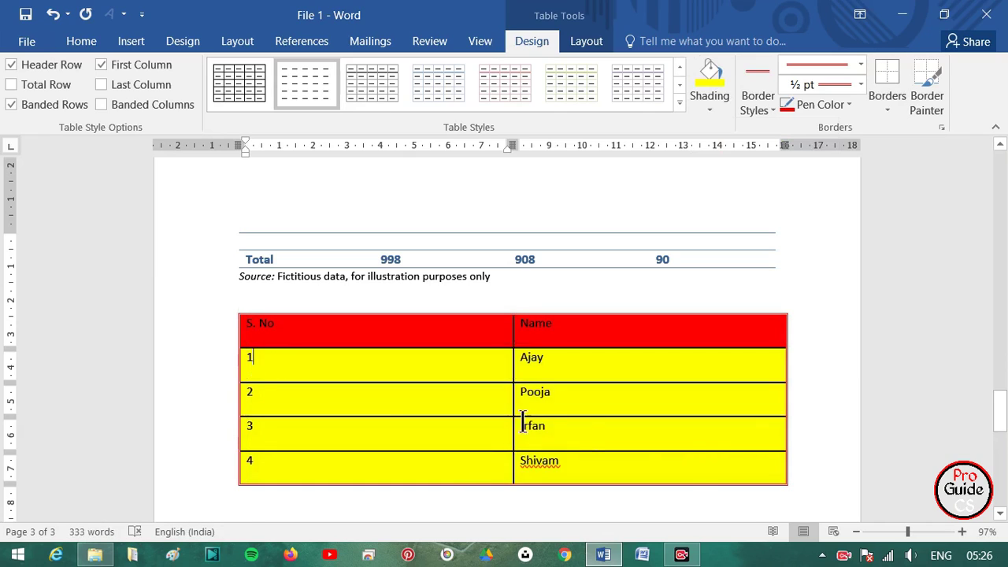
left_click_drag(292, 366, 704, 477)
left_click(670, 465)
left_click_drag(544, 463, 271, 376)
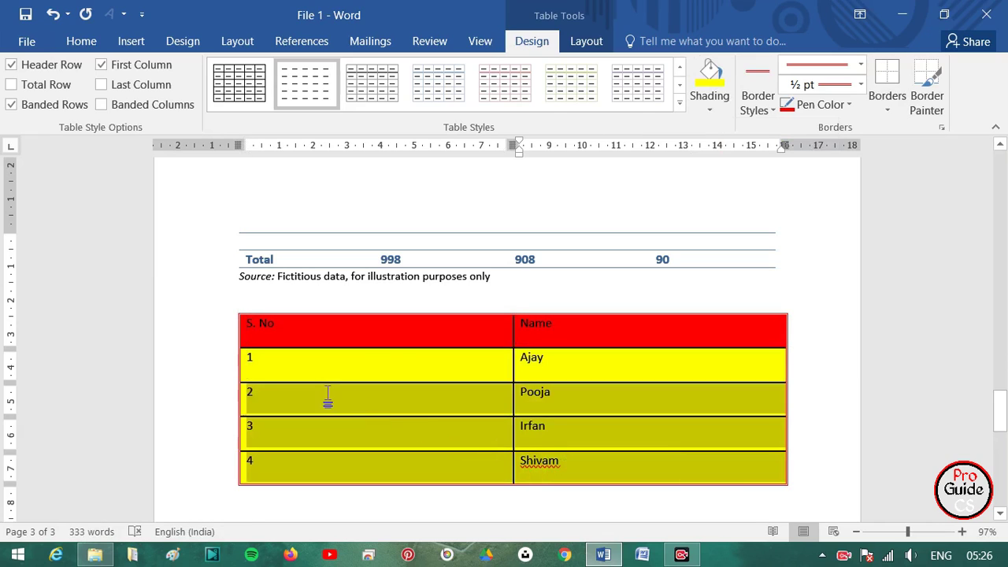
left_click(709, 111)
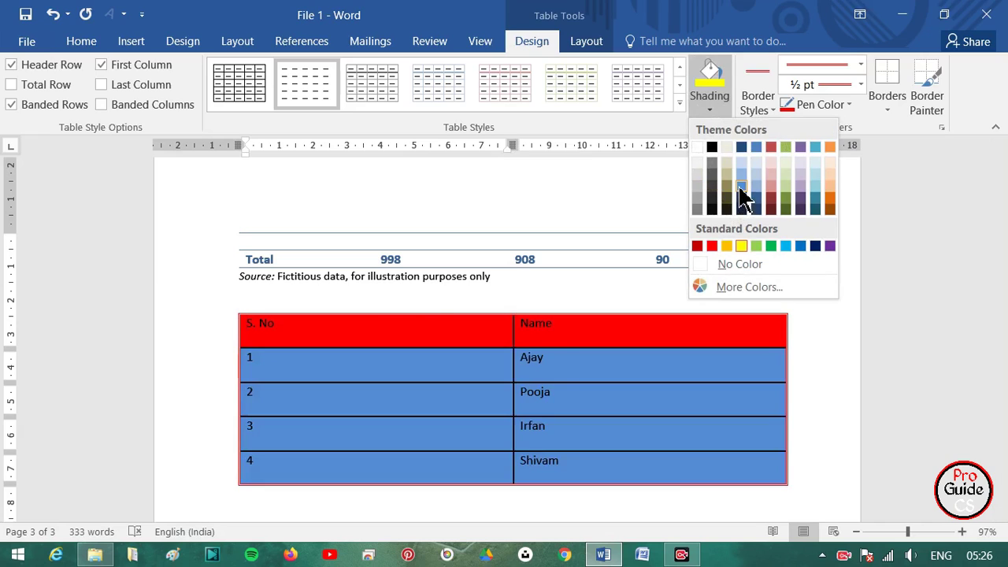
left_click(741, 187)
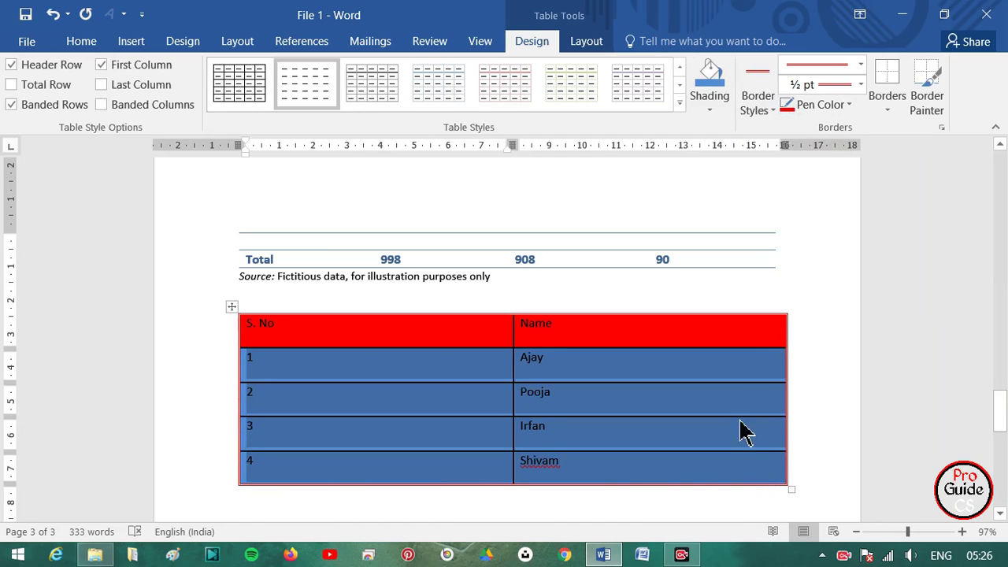
Step: Set the border pen to a solid 3 pt black line
left_click(770, 118)
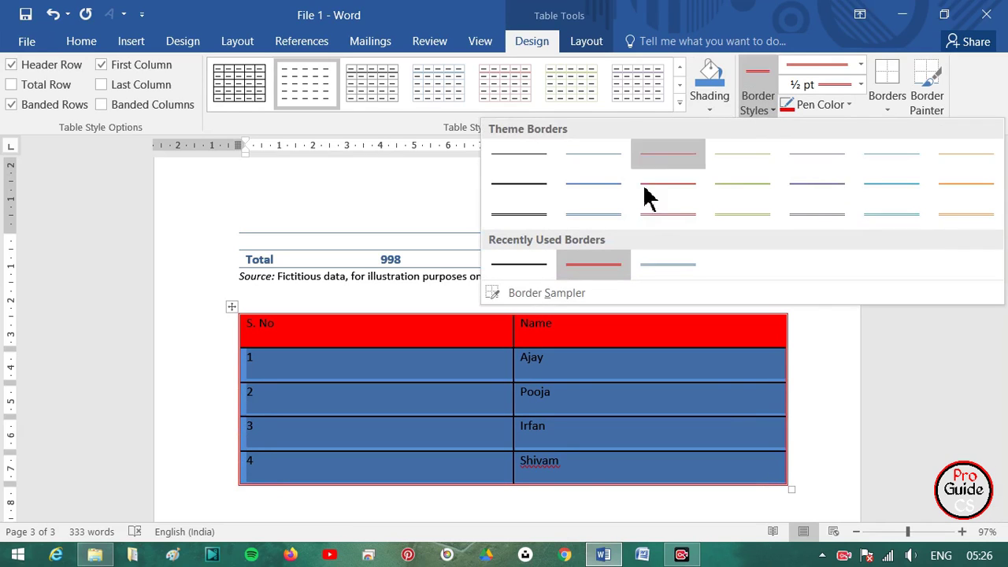
left_click(966, 185)
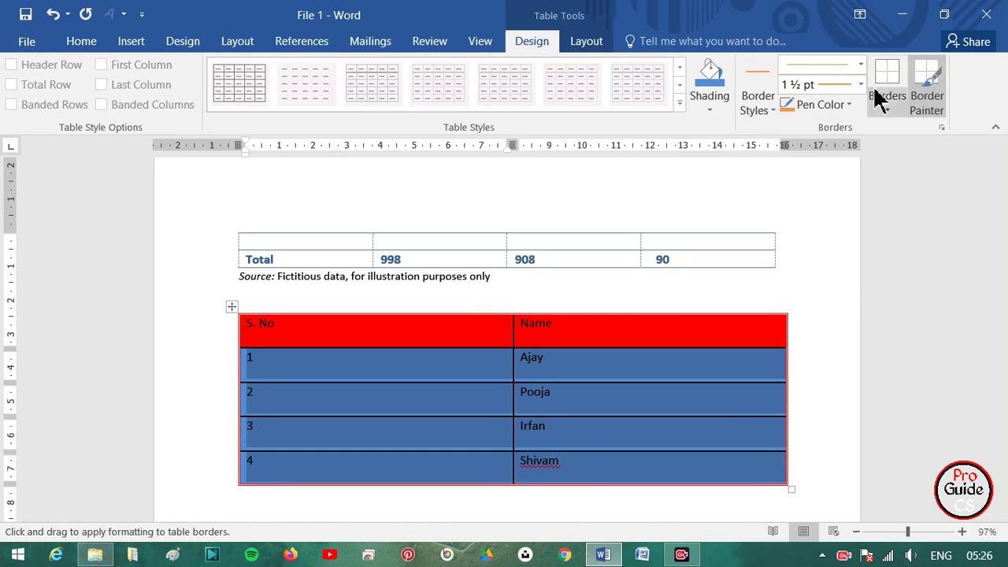
left_click(860, 65)
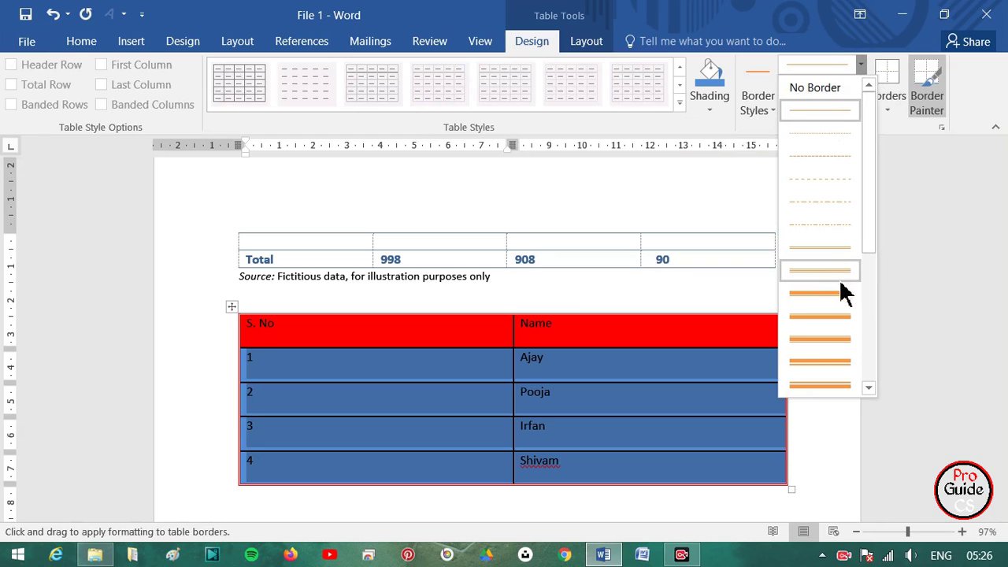
left_click(842, 292)
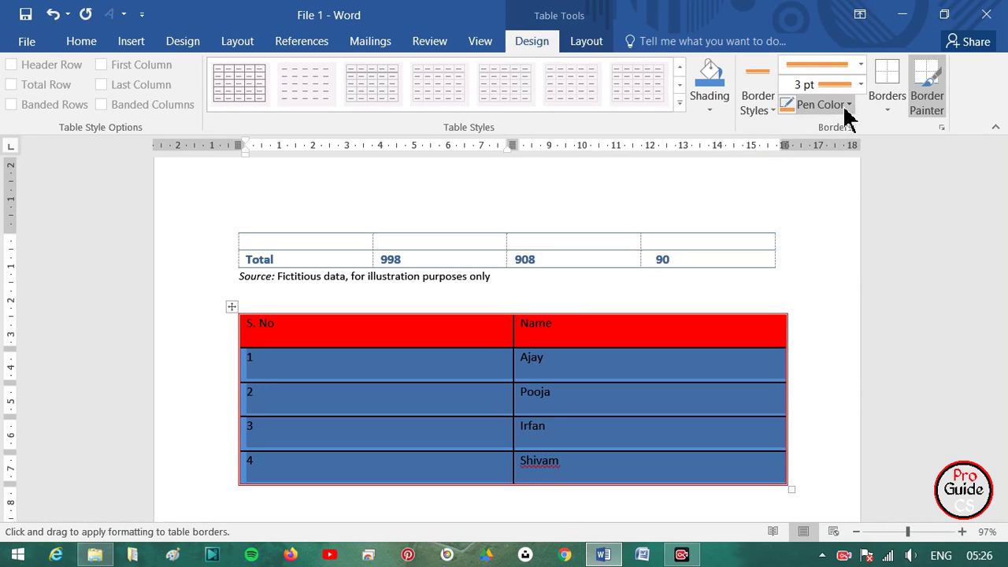
left_click(847, 104)
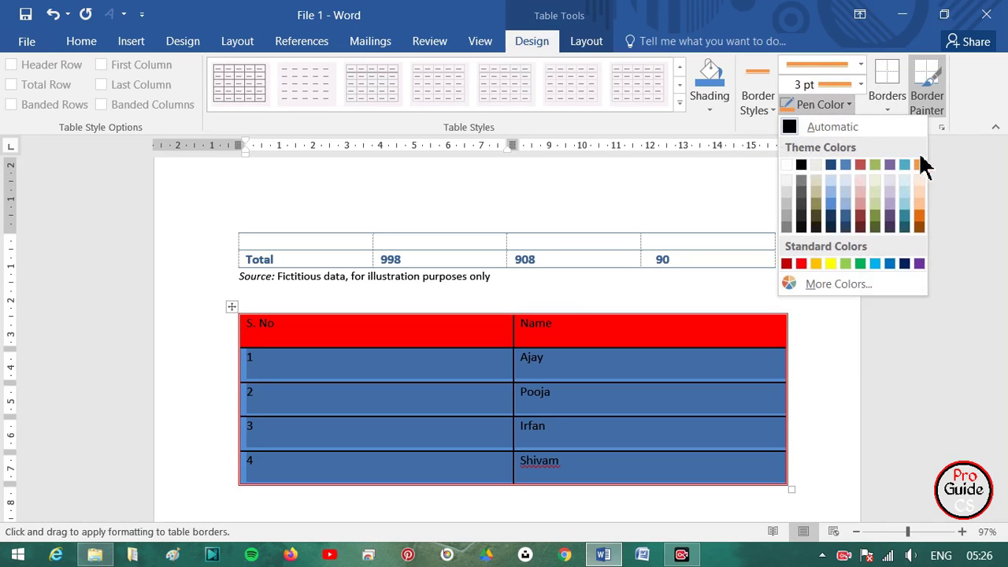
left_click(800, 165)
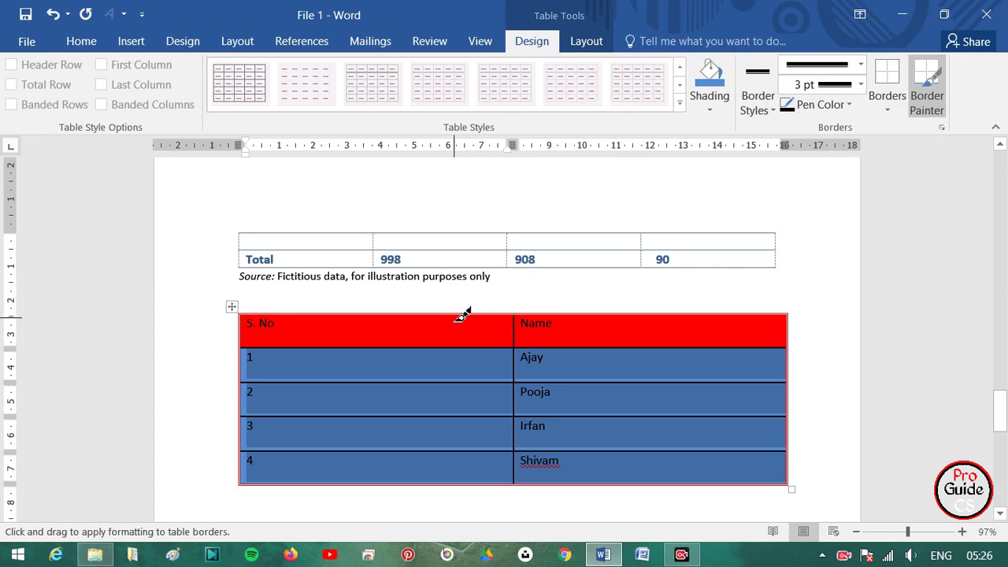
Step: Paint the thick black line along the header top and apply Outside Borders
left_click(462, 313)
left_click(603, 312)
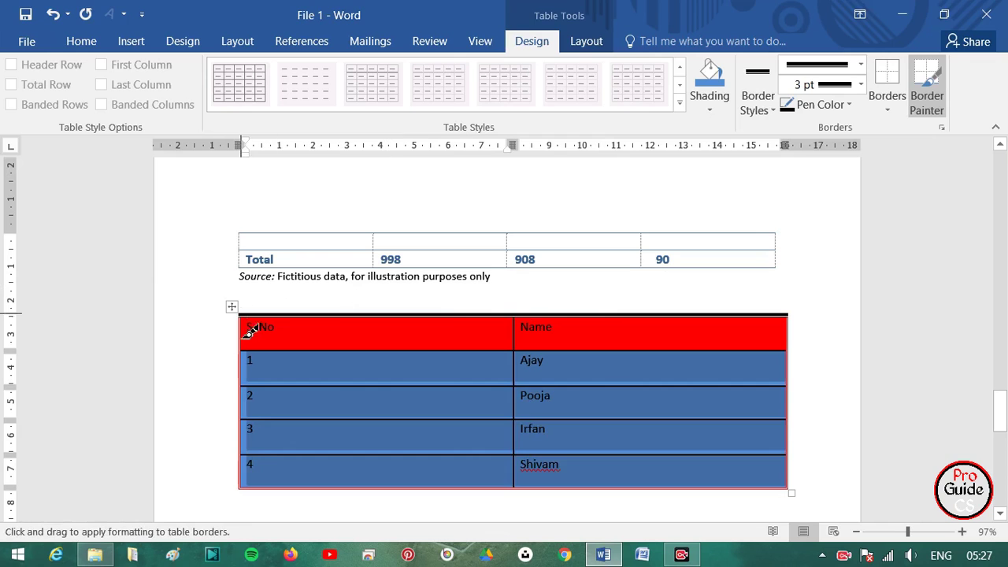
left_click(887, 102)
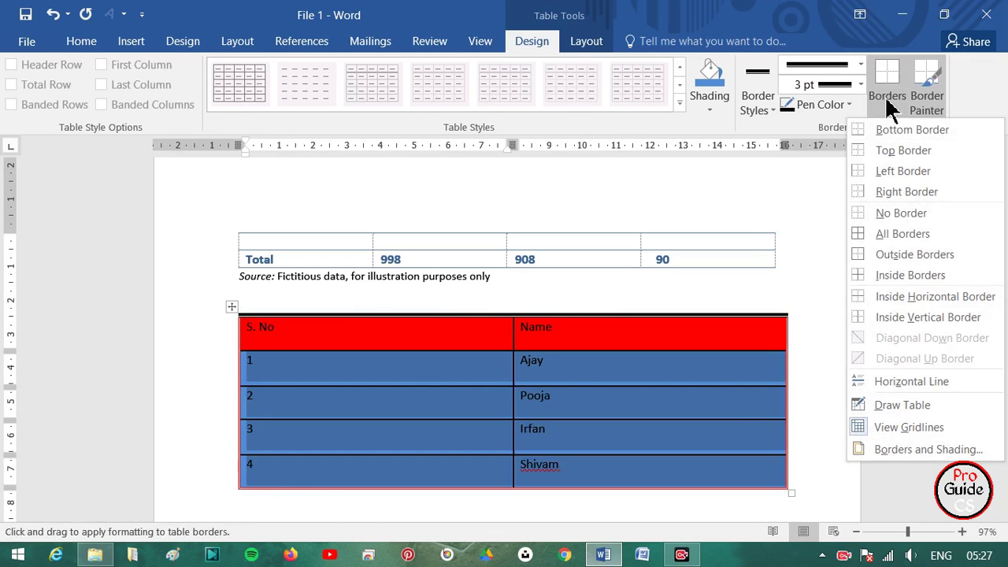
left_click(913, 254)
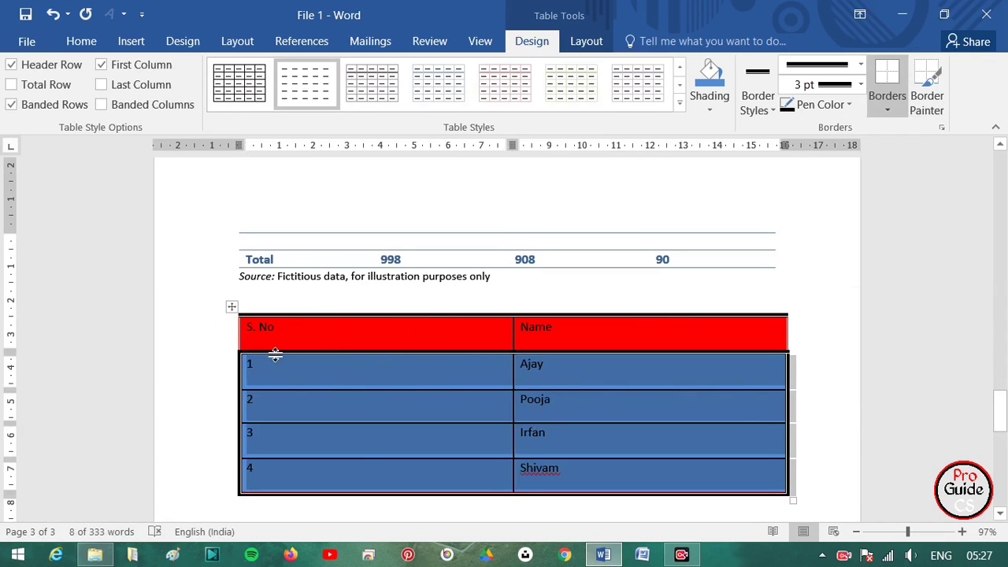
Step: Reapply 3 pt black Outside Borders to the blue body rows so the whole table is framed
left_click(270, 382)
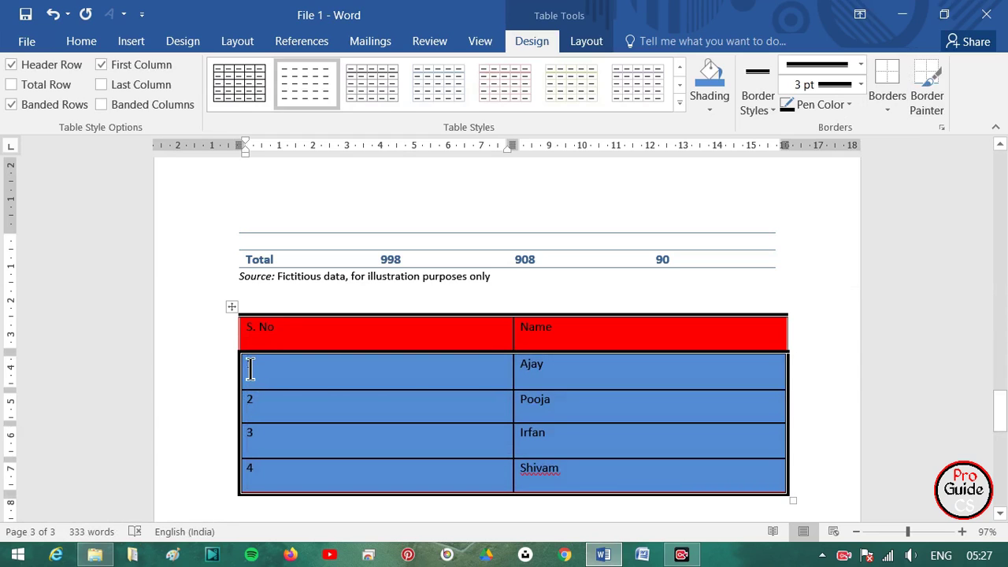
mouse_move(250, 368)
left_mouse_down()
mouse_move(540, 422)
mouse_move(569, 468)
left_mouse_up()
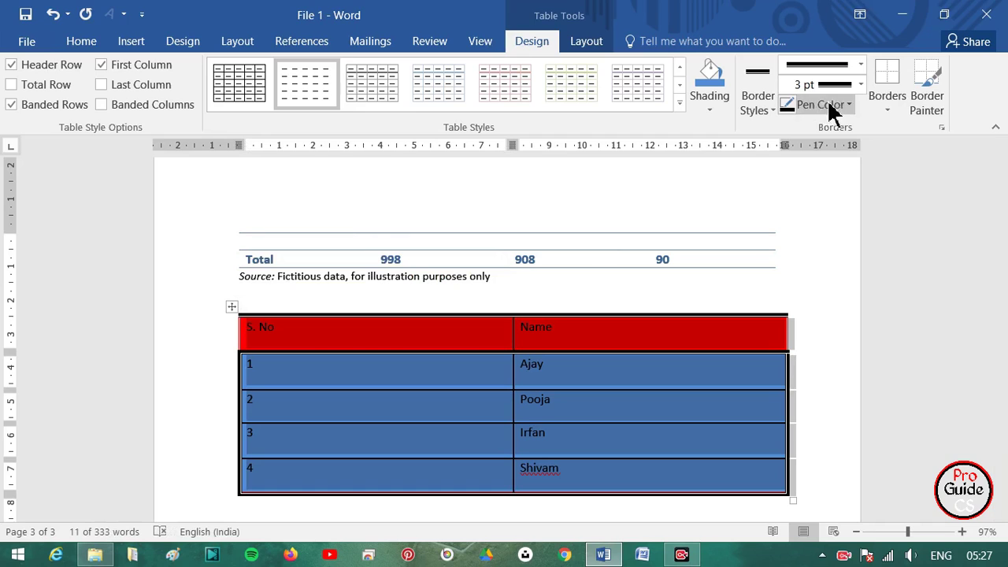
left_click(886, 83)
left_click(808, 295)
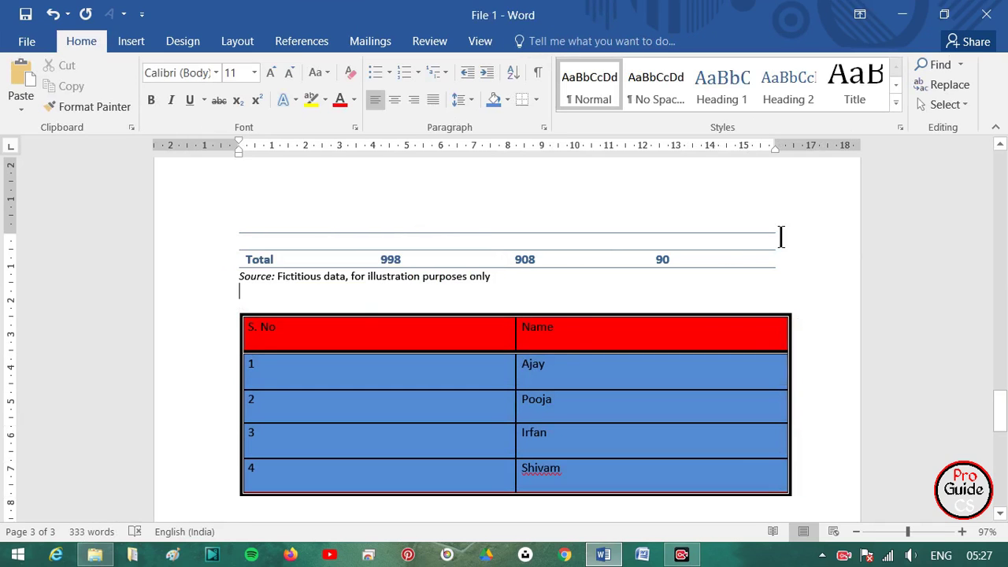
left_click(574, 340)
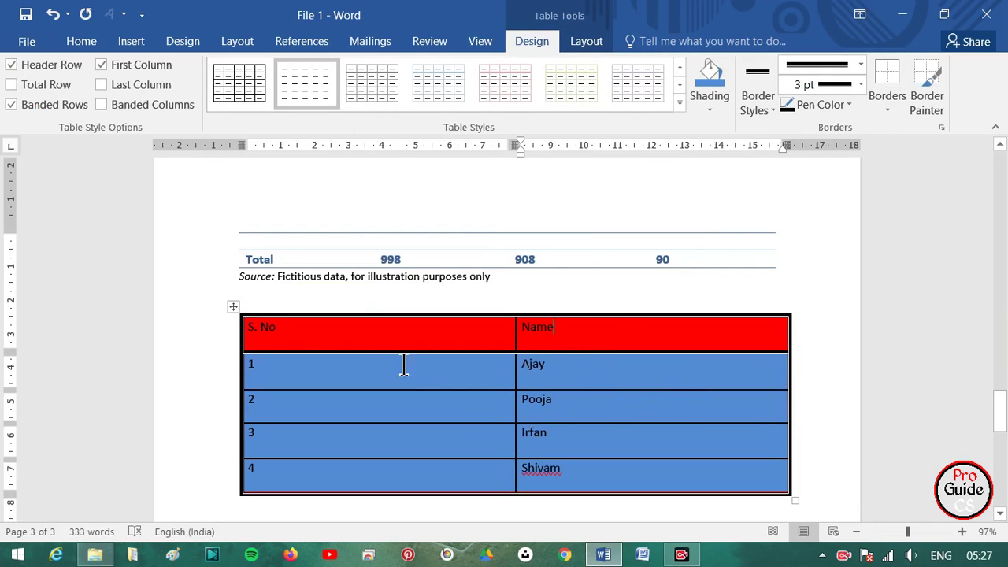
left_click(680, 102)
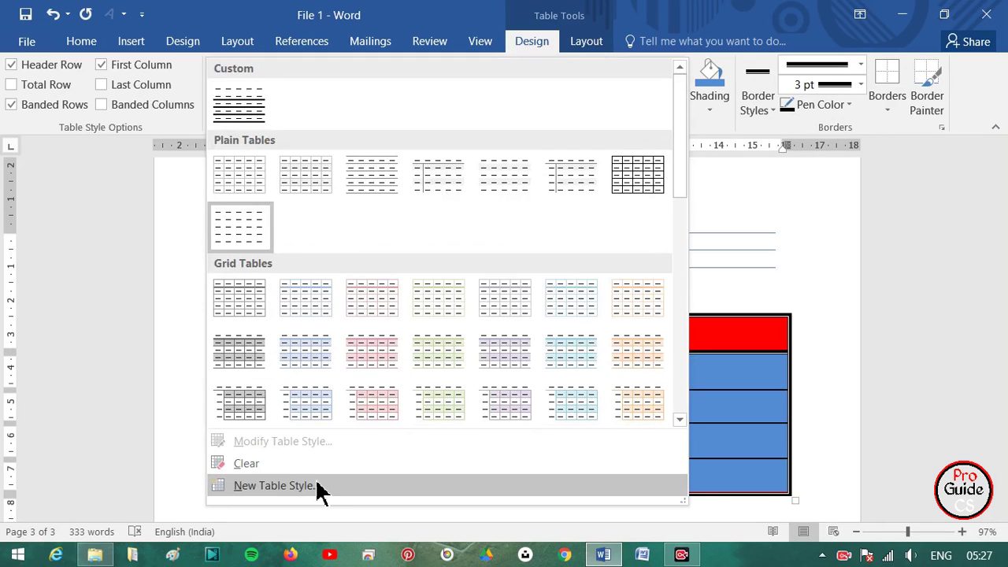
left_click(791, 211)
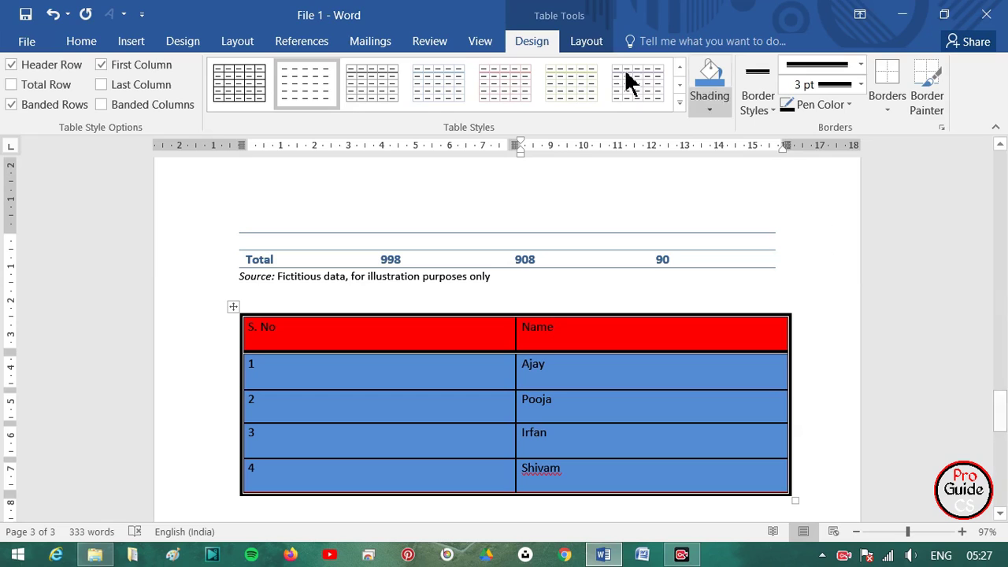
Step: Bring up the table's Layout commands, where the current cell measures 0.94 cm by 8.13 cm
left_click(585, 41)
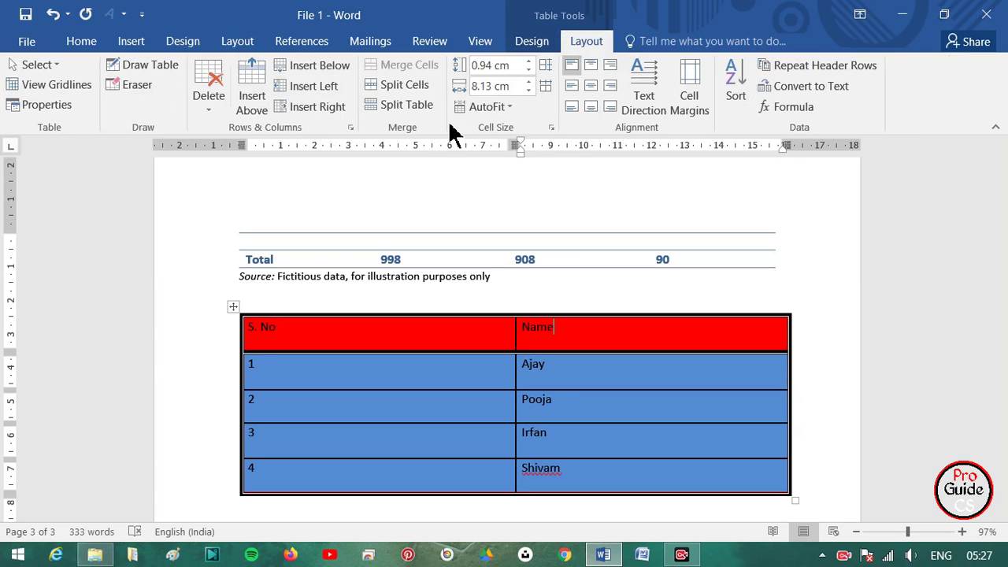
left_click(536, 41)
left_click(586, 46)
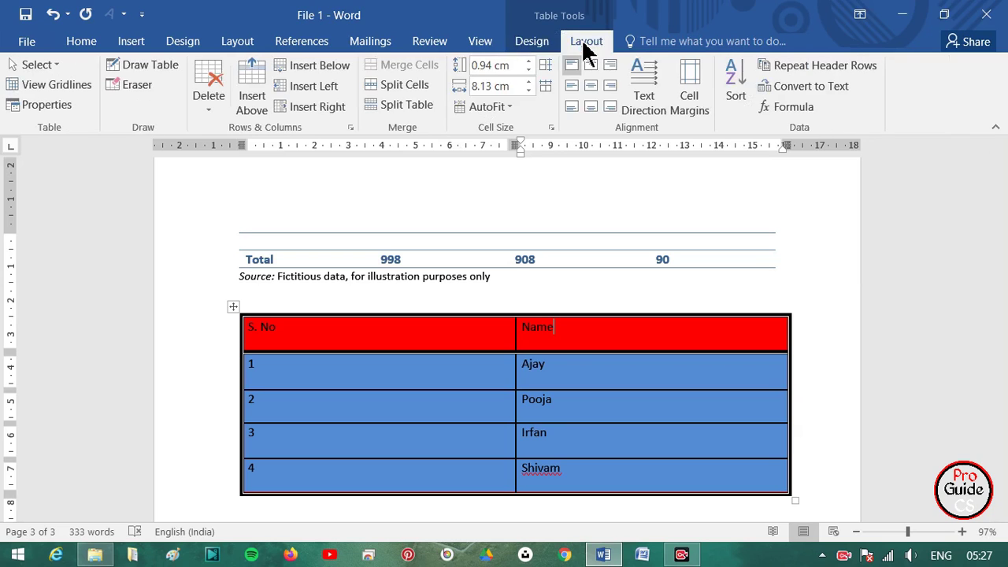